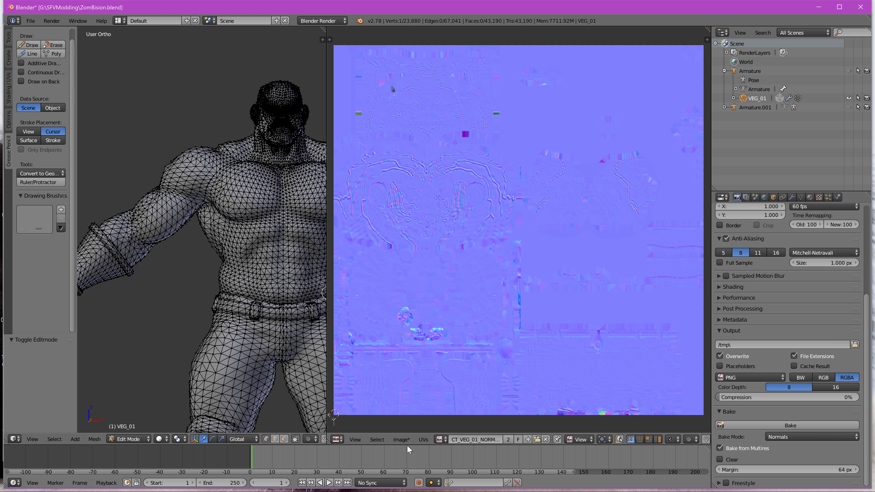
- Save the baked normal map over New Normal.tga in G:\SFVModding as Targa Raw, RGB, with Save As Render off
left_click(404, 442)
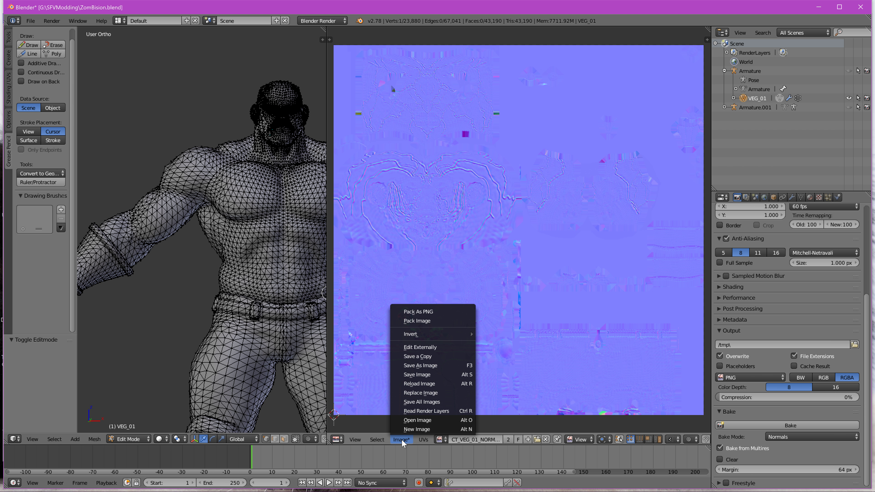
left_click(397, 439)
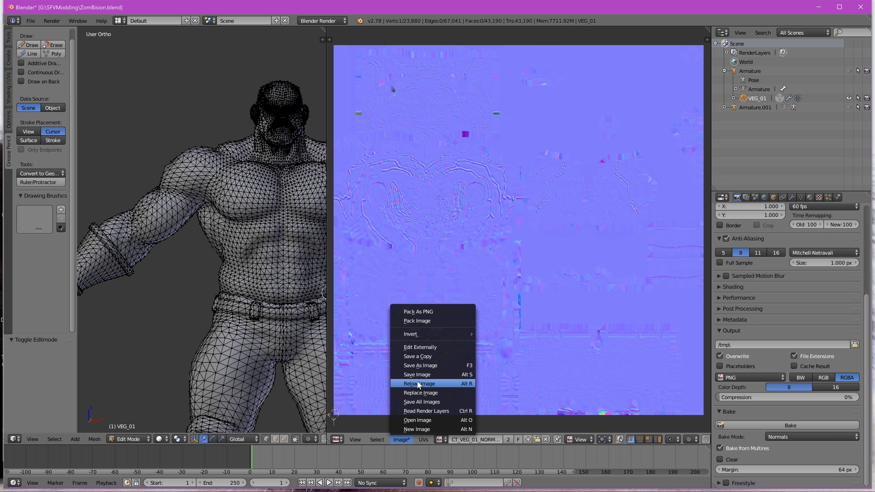
left_click(417, 366)
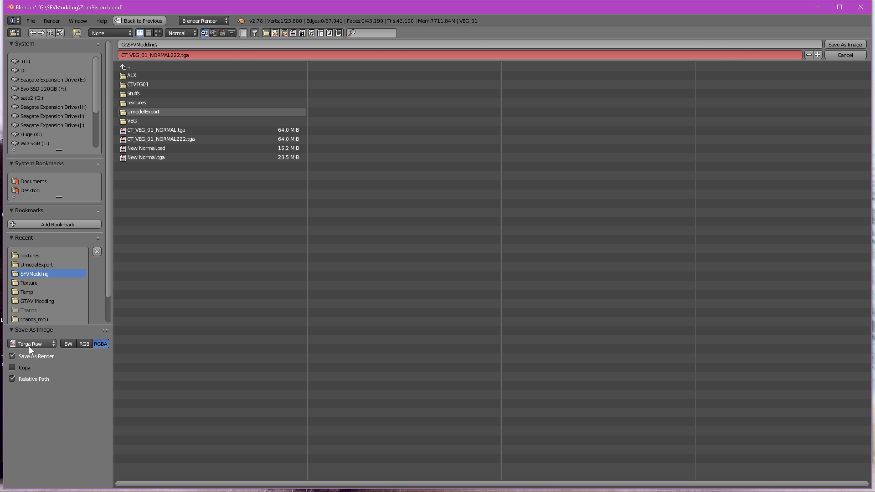
left_click(49, 343)
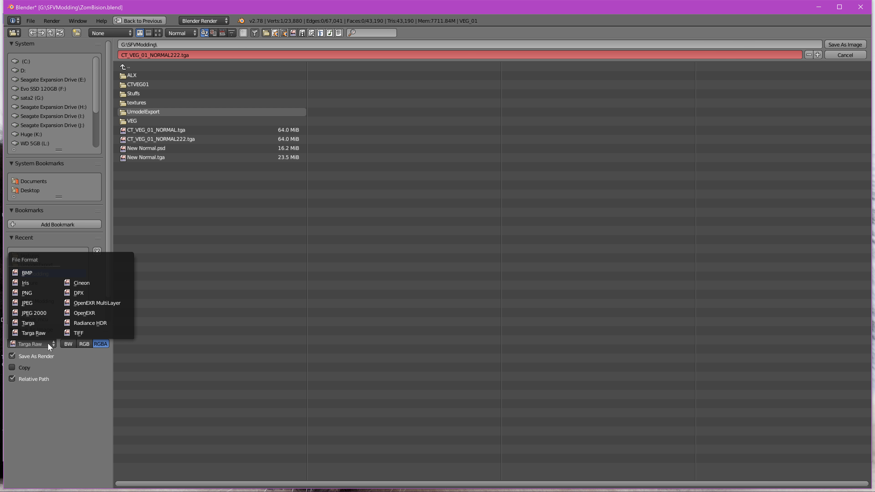
left_click(39, 336)
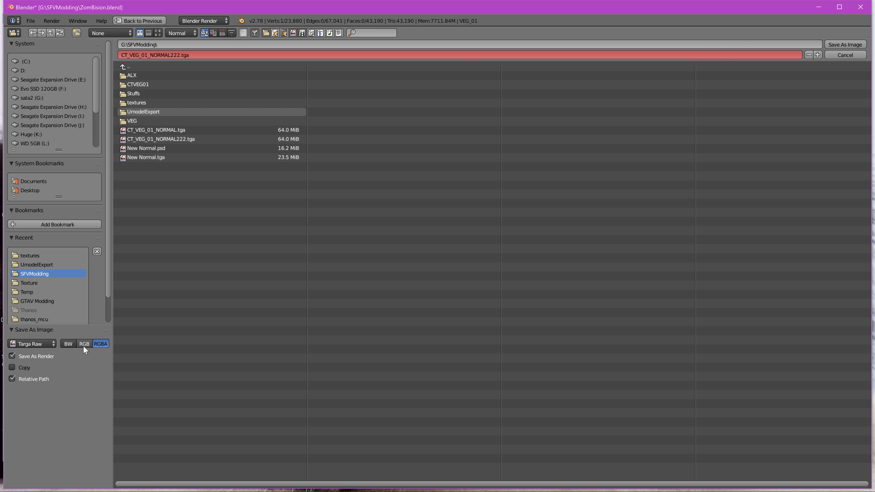
left_click(13, 357)
left_click(85, 345)
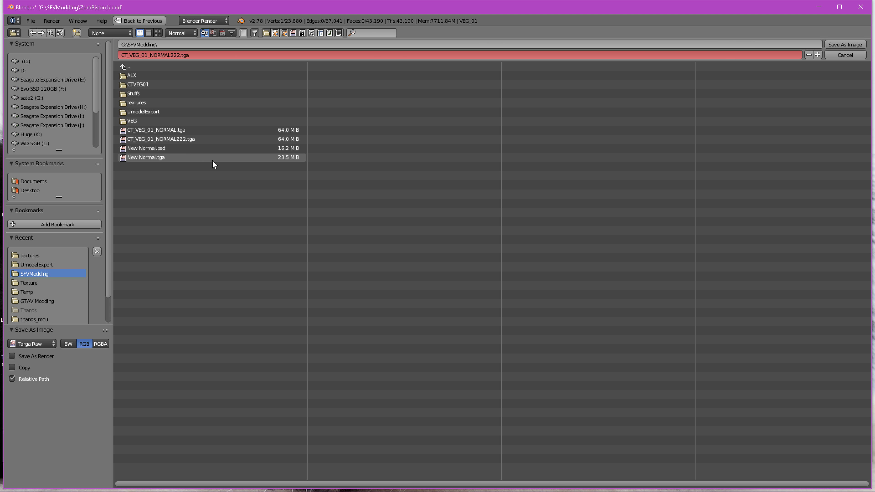
left_click(155, 158)
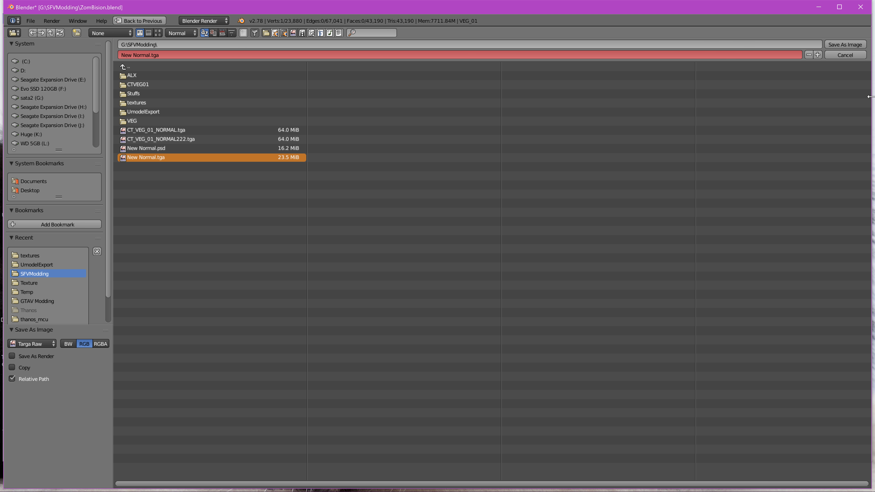
left_click(836, 46)
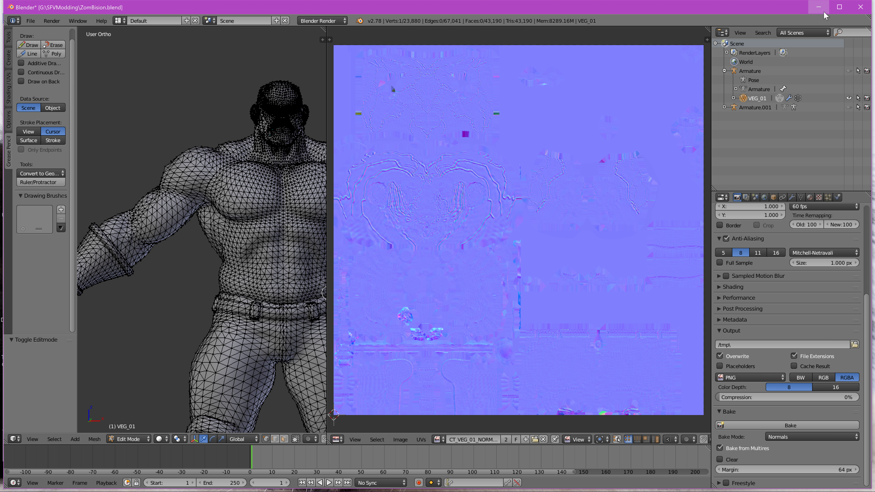
left_click(860, 7)
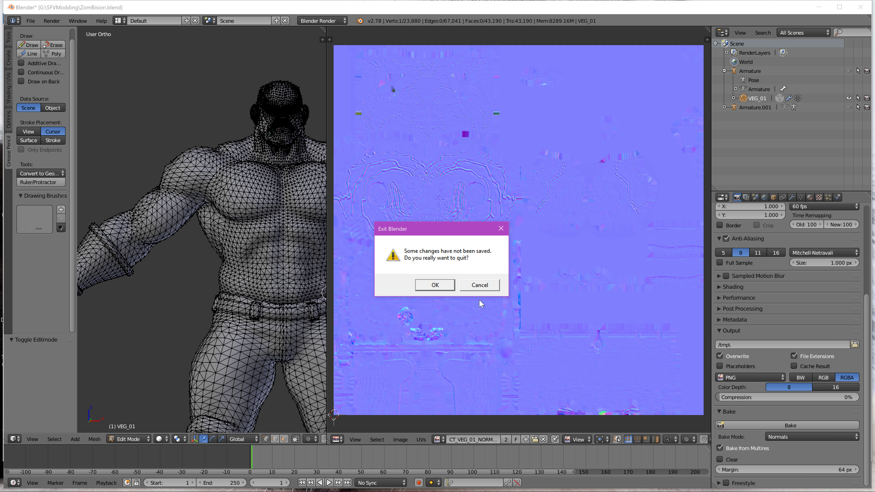
left_click(443, 286)
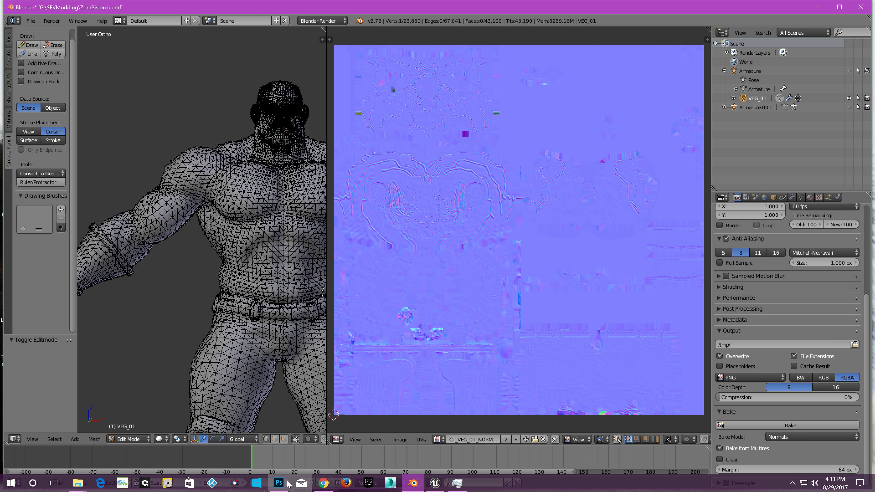
- Switch to Photoshop and examine the sculpted detail and bake artifacts on both UV islands in New Normal.psd, ending with the whole canvas in view
left_click(280, 488)
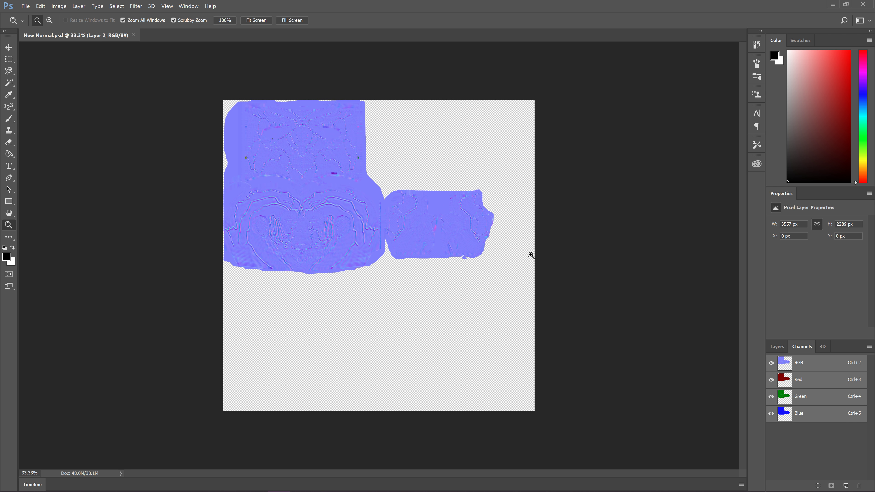
key("ctrl+1")
scroll(345, 234, "up", 4)
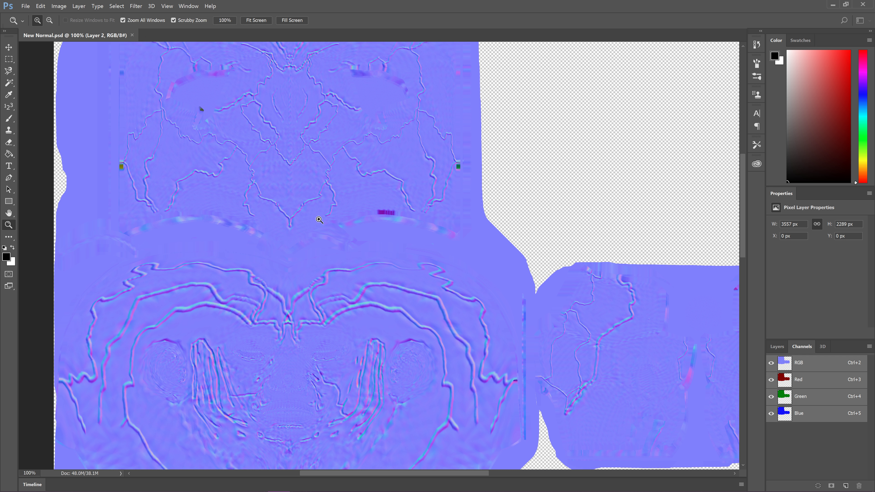
double_click(263, 198)
scroll(289, 189, "up", 5)
scroll(287, 55, "up", 5)
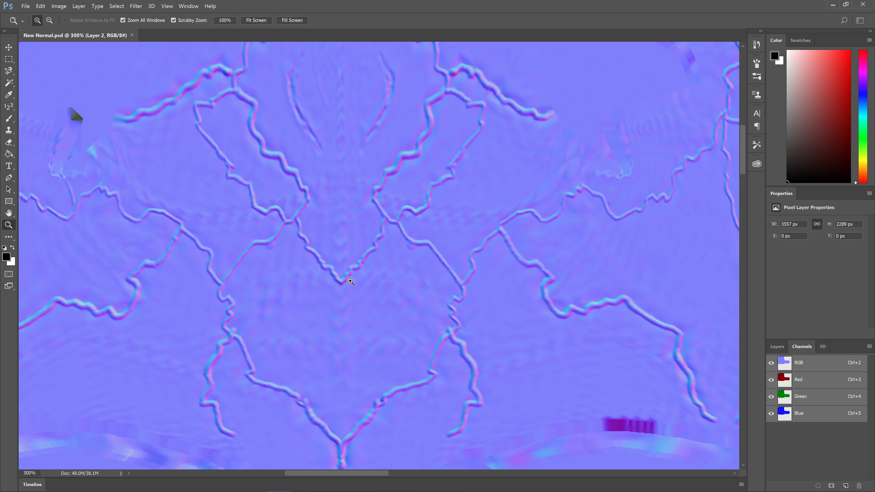
scroll(173, 212, "up", 5)
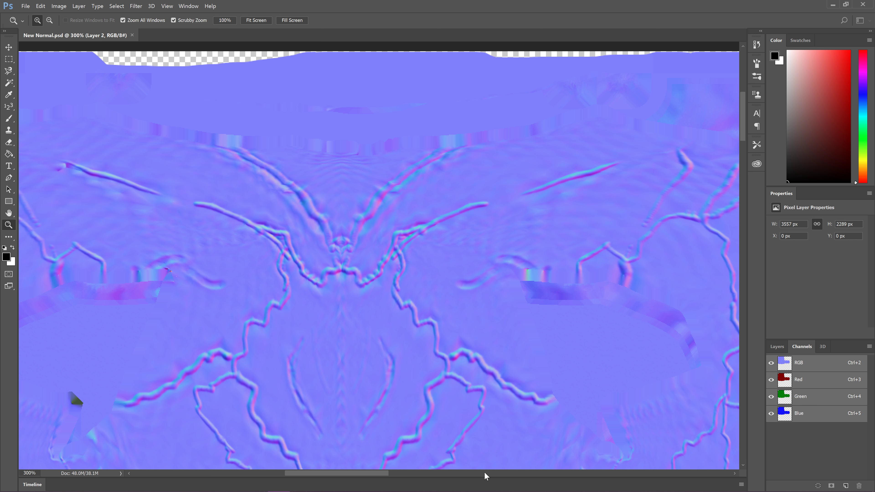
right_click(355, 328)
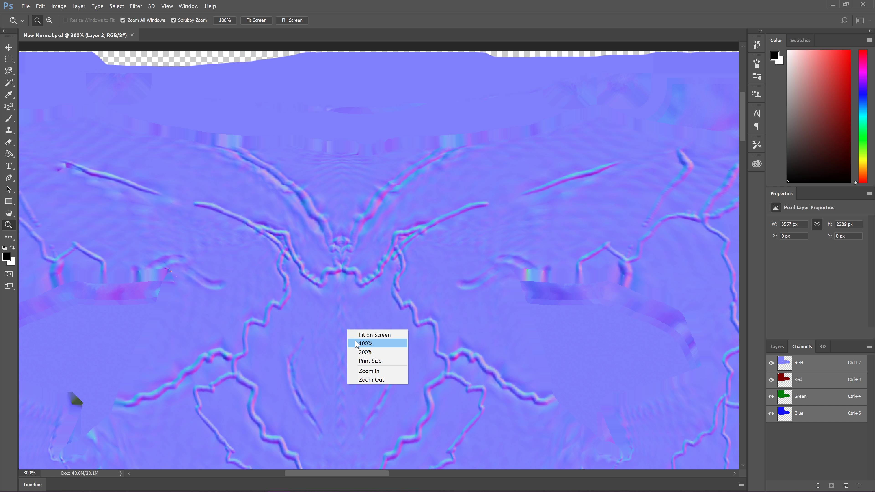
left_click(389, 380)
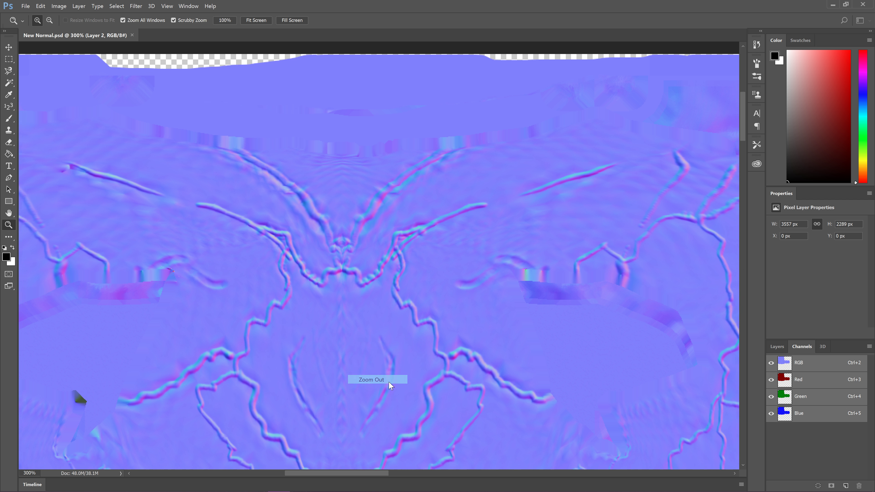
scroll(463, 204, "down", 5)
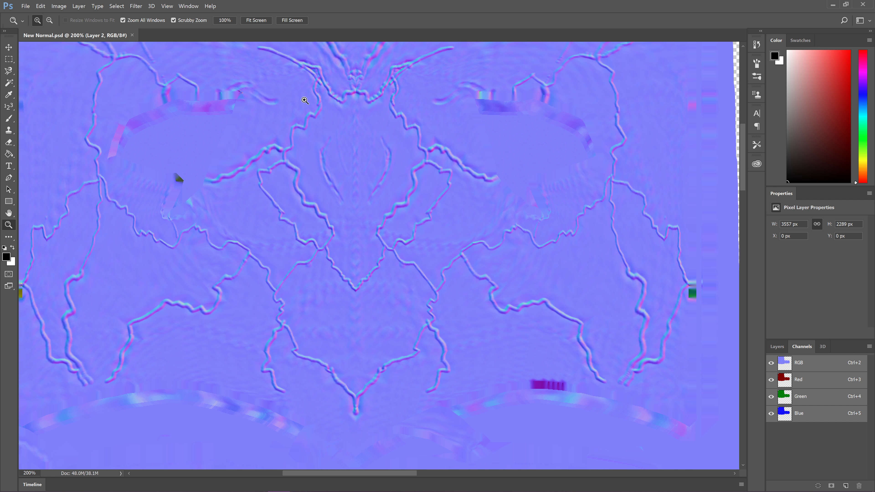
scroll(281, 238, "down", 8)
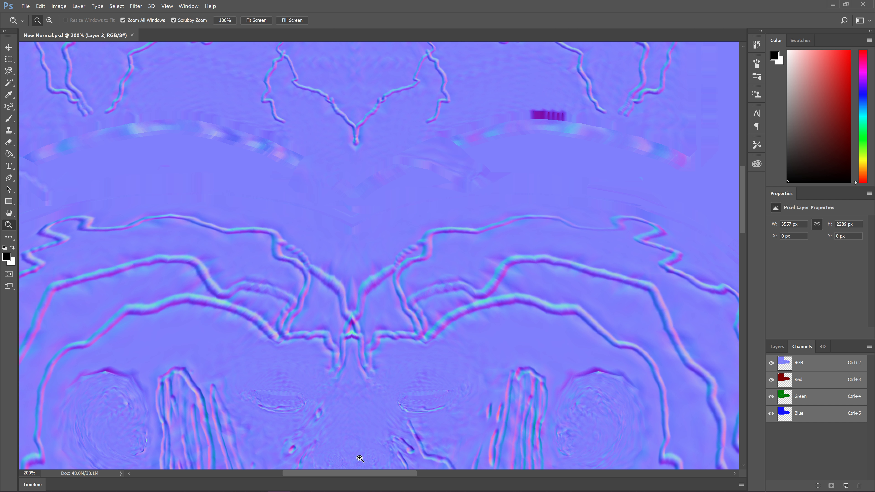
scroll(191, 227, "down", 7)
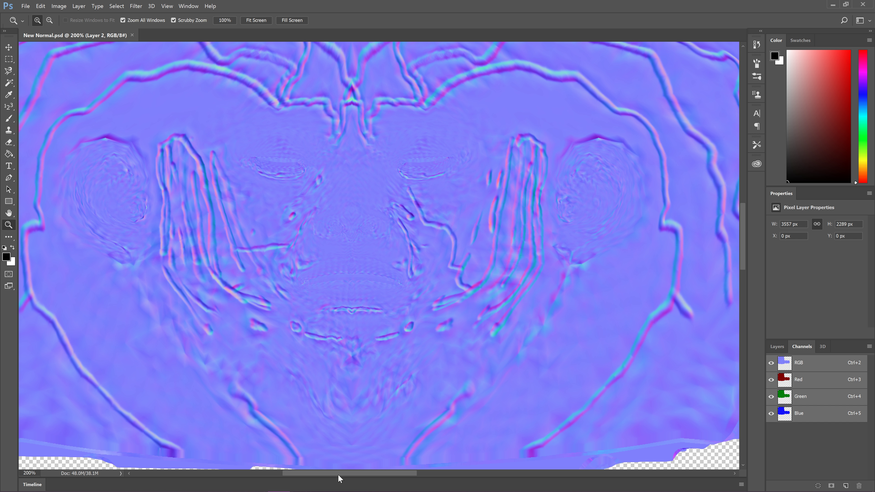
left_click_drag(338, 476, 494, 487)
scroll(317, 159, "up", 2)
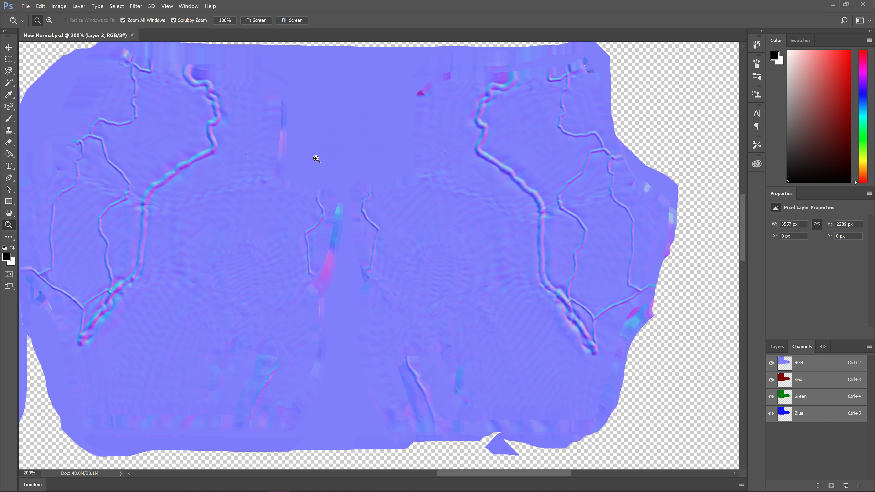
scroll(316, 159, "up", 2)
right_click(497, 363)
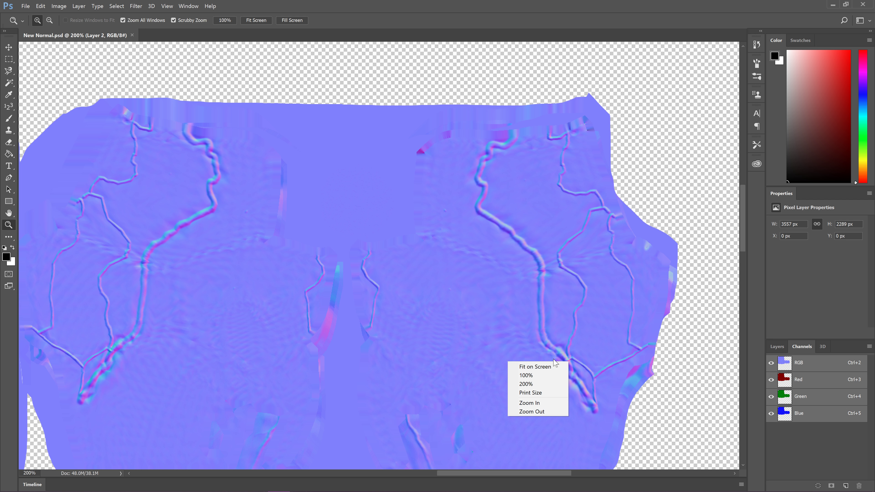
left_click(551, 364)
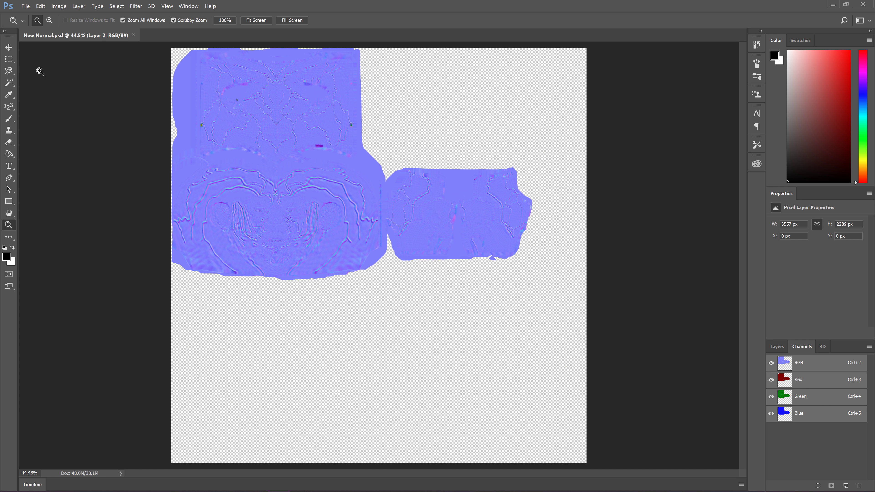
- Switch to File Explorer and open the folder SFVModding\UmodelExport\VEG\SkelMesh\01\Texture
mouse_move(92, 489)
mouse_move(274, 491)
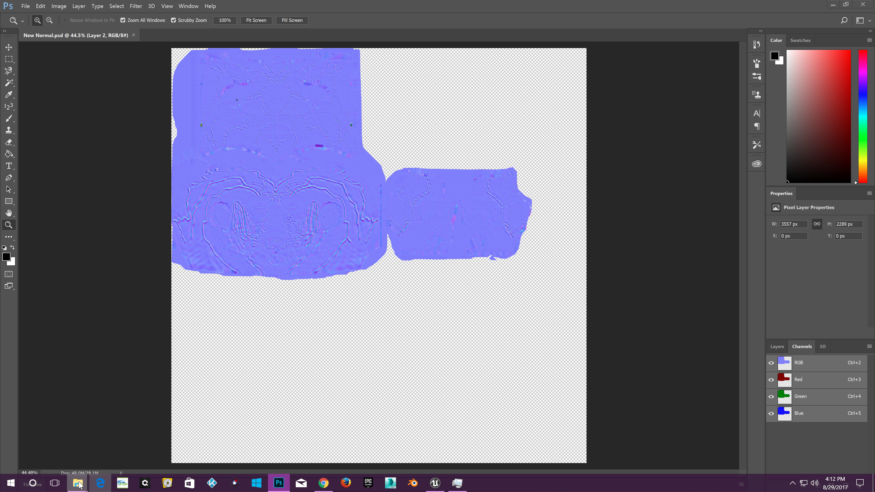
left_click(127, 435)
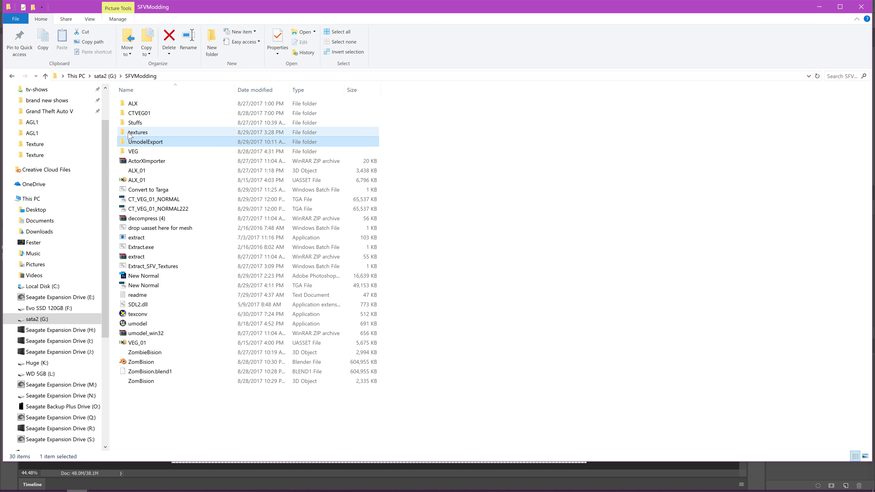
double_click(145, 144)
double_click(241, 114)
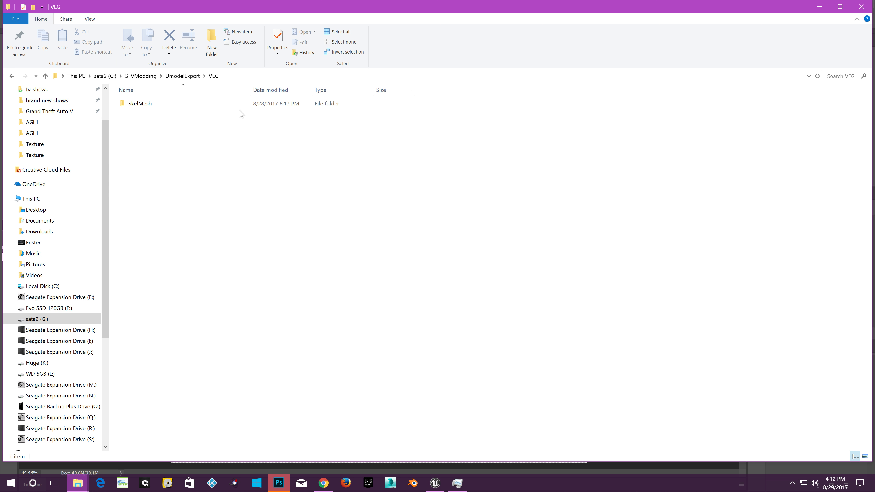
key("alt+Tab")
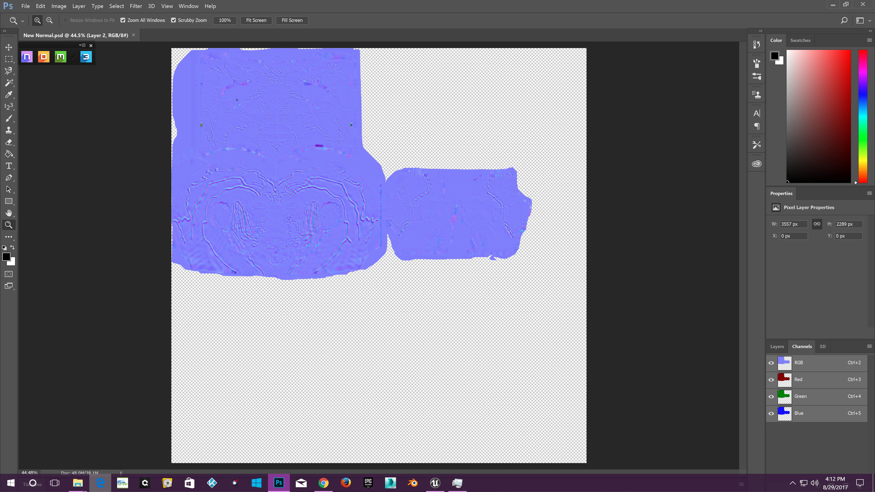
mouse_move(78, 483)
left_click(146, 445)
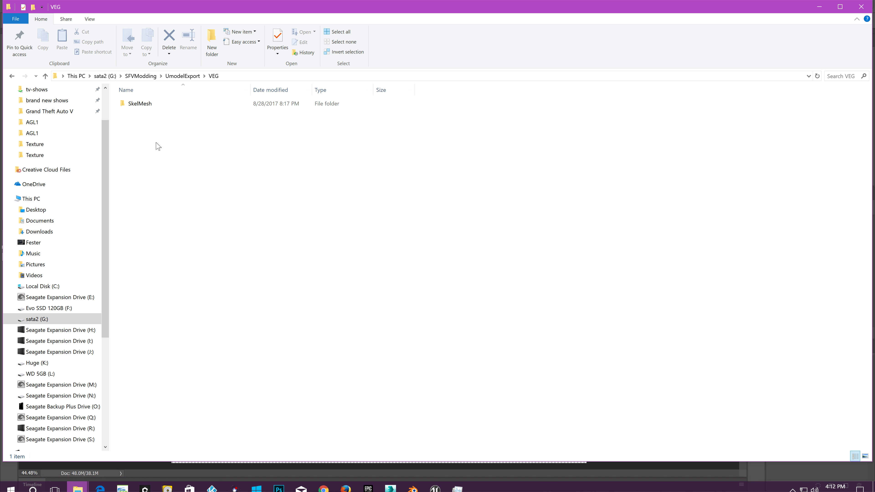
left_click(146, 103)
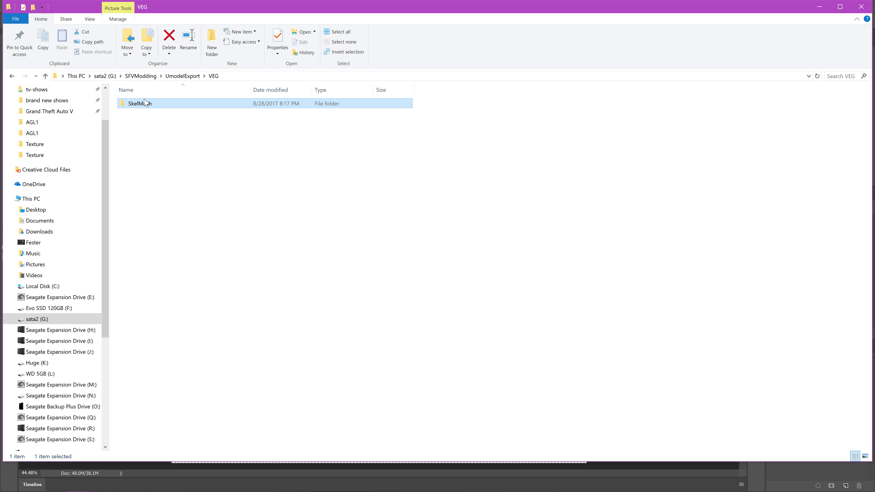
double_click(145, 102)
double_click(140, 114)
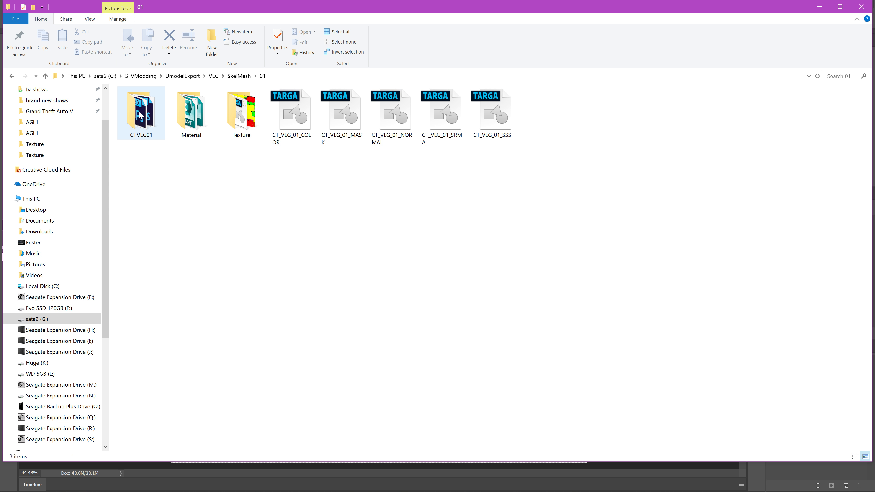
double_click(244, 102)
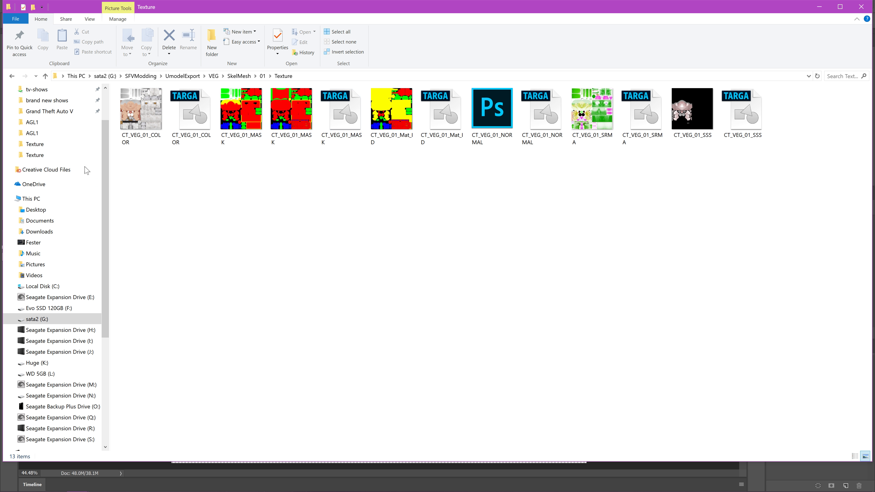
- Open the Targa textures CT_VEG_01_COLOR, MASK, NORMAL, SRMA and SSS from the Texture folder as separate Photoshop documents
left_click(183, 125)
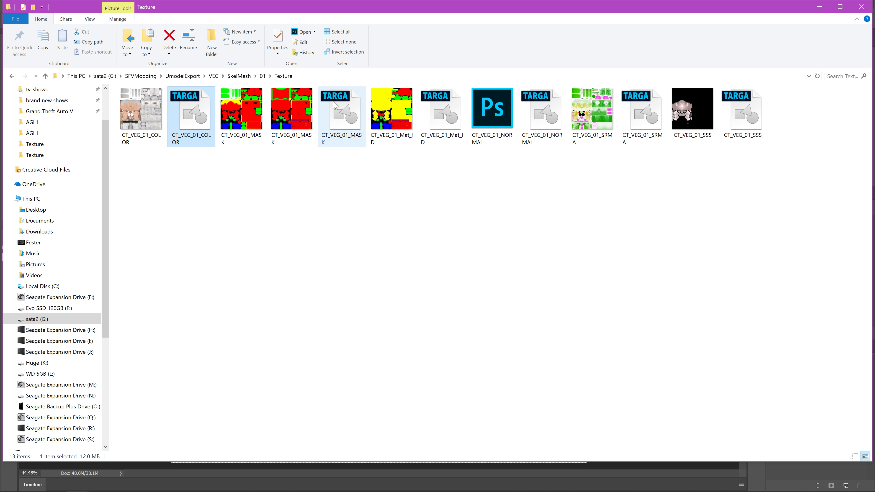
left_click(335, 107, "ctrl")
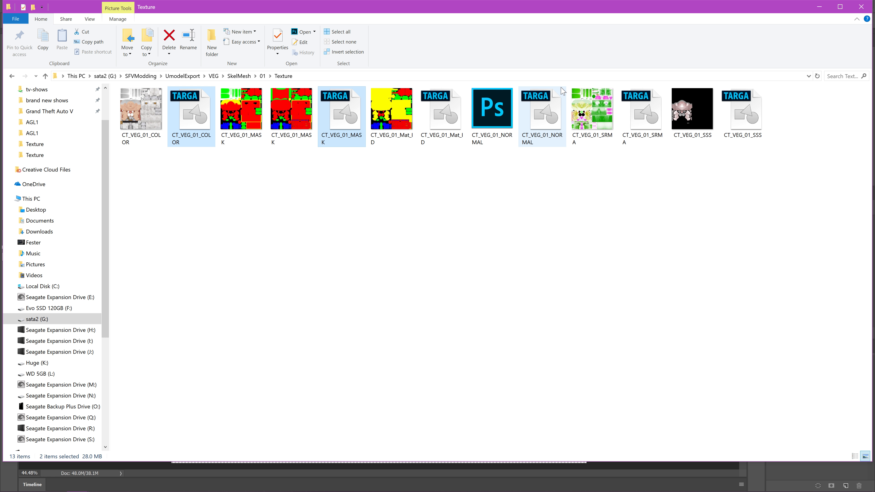
left_click(549, 103, "ctrl")
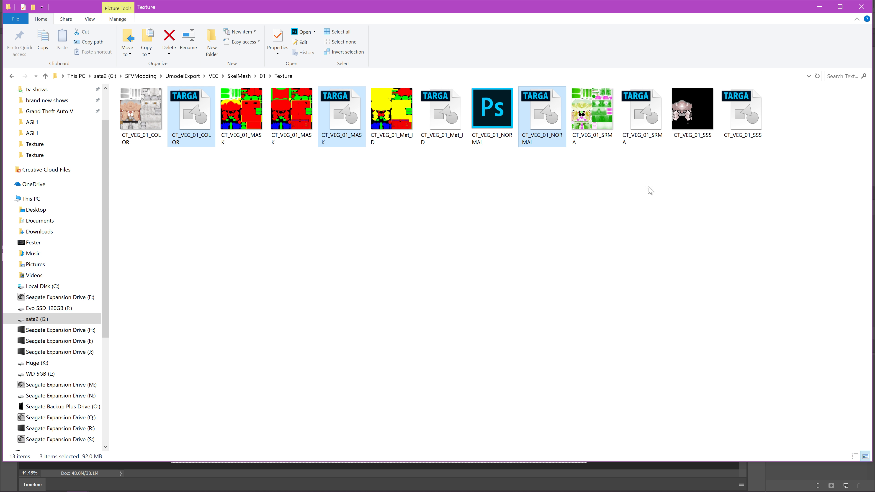
left_click(647, 119, "ctrl")
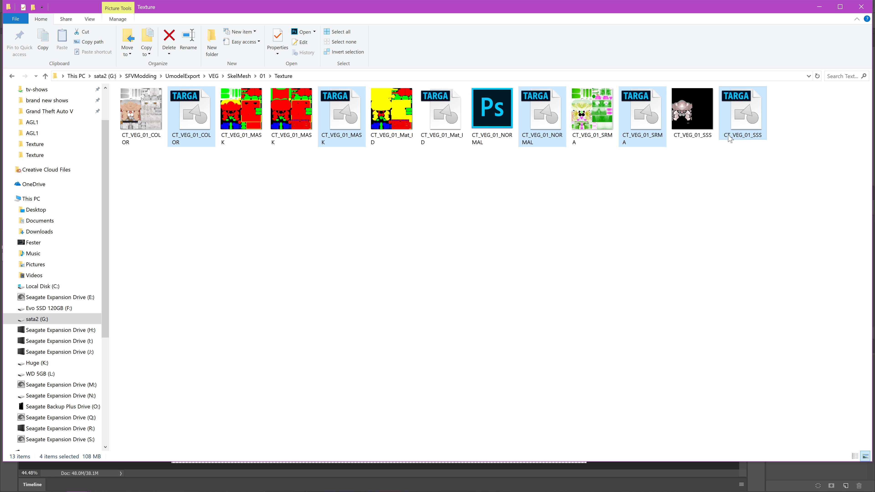
double_click(293, 3)
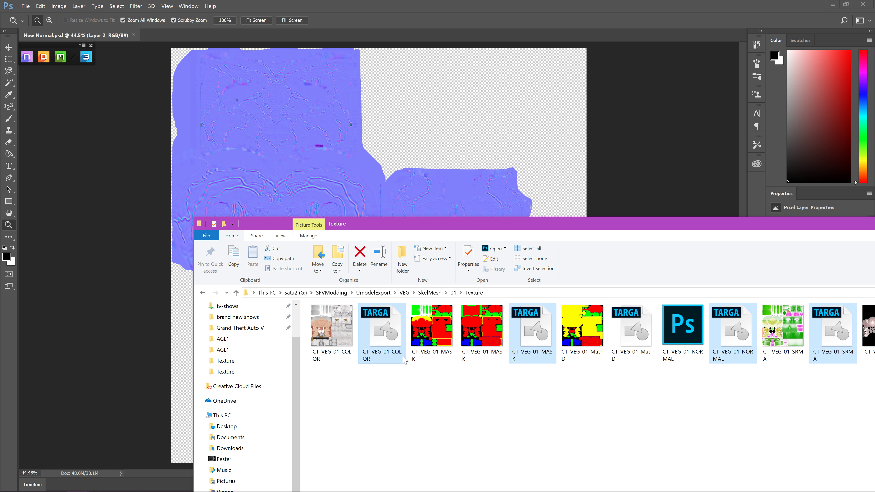
left_click_drag(384, 328, 400, 31)
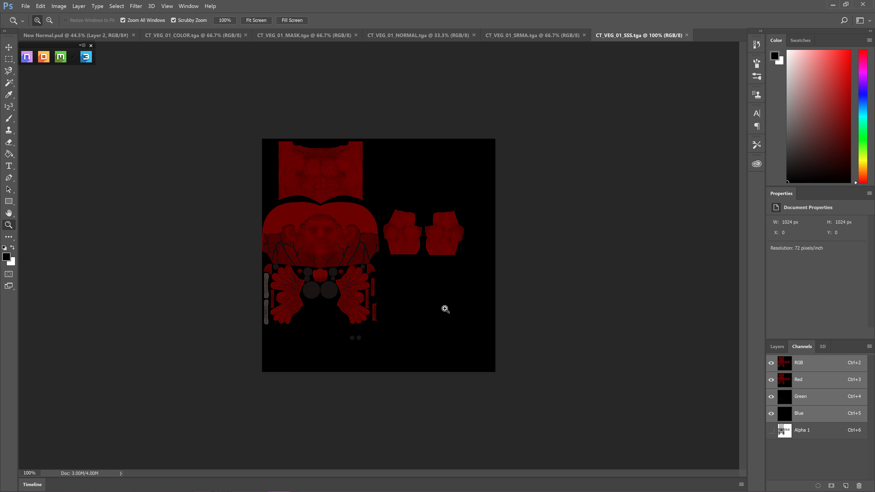
- Examine the RGB composite and the Alpha 1 channel of CT_VEG_01_SSS.tga, and close the document
left_click(303, 180)
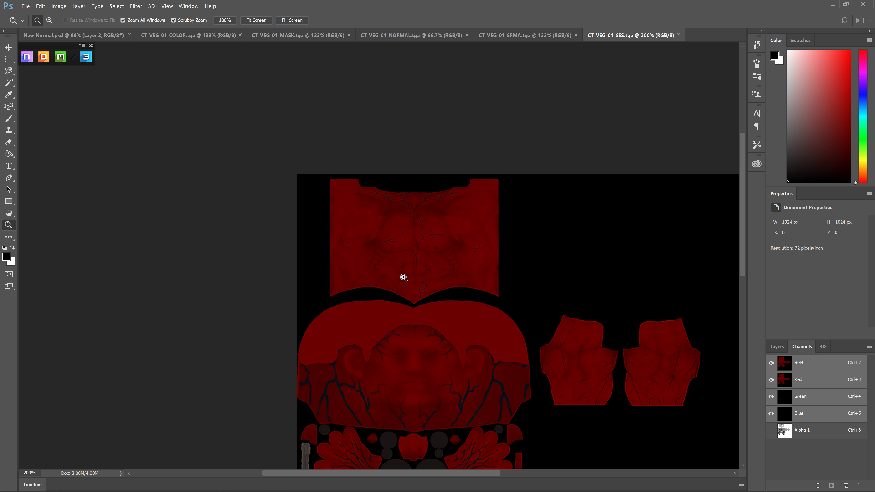
scroll(565, 359, "down", 2)
scroll(566, 359, "down", 2)
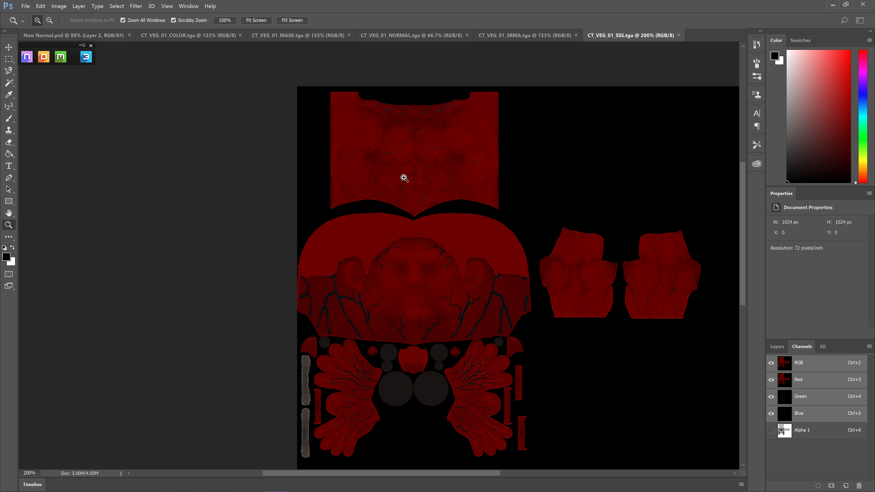
left_click(813, 430)
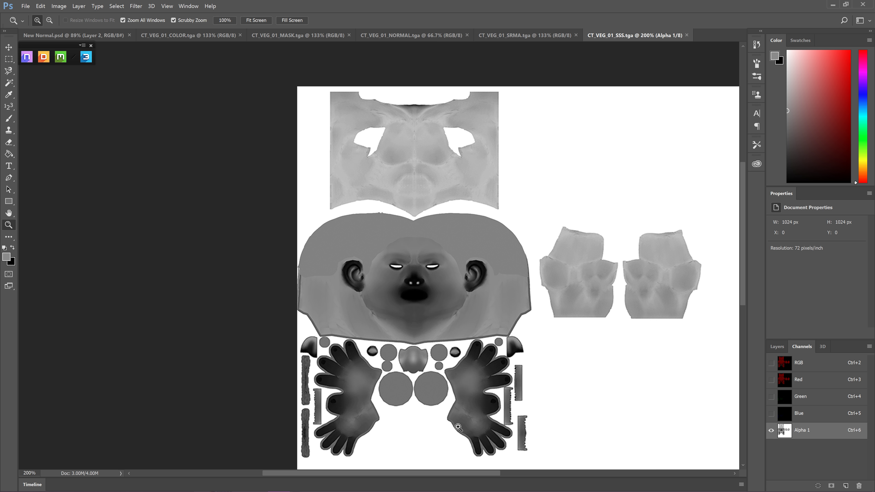
left_click(686, 35)
- Examine the body, hand and clothing areas of CT_VEG_01_SRMA.tga in RGB, and view its Alpha 1 channel
scroll(512, 201, "down", 1)
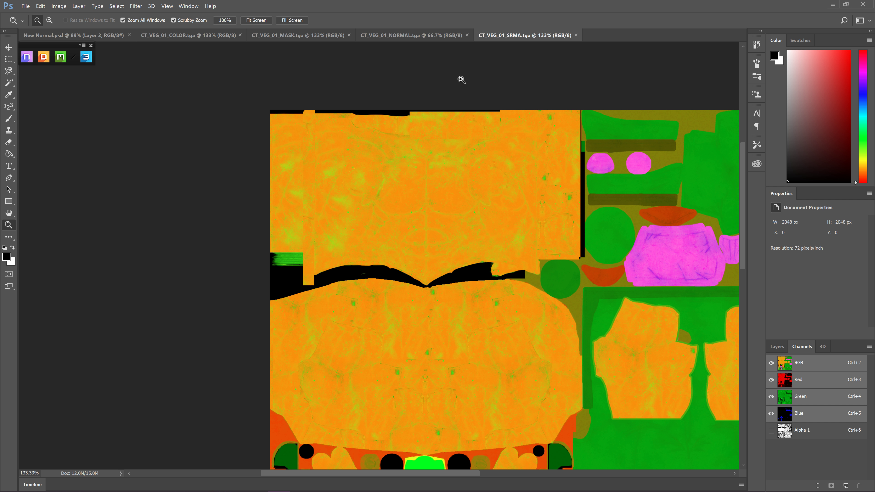
scroll(377, 347, "down", 1)
scroll(391, 377, "down", 1)
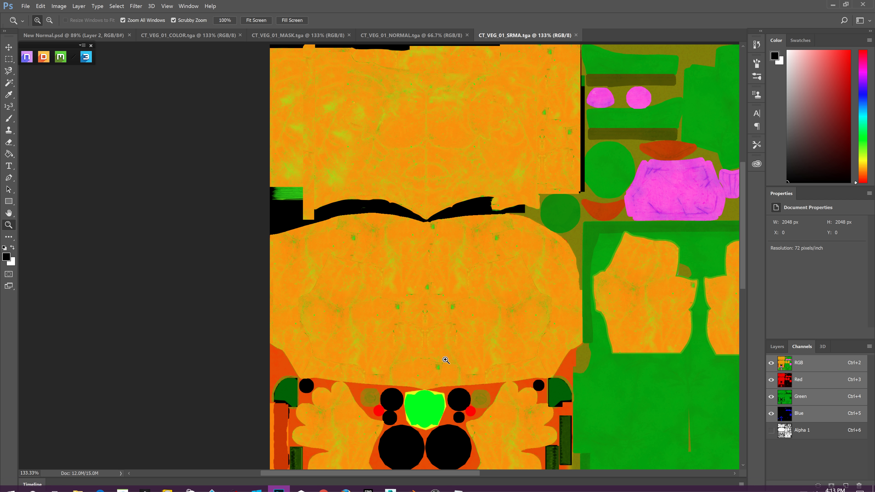
scroll(615, 352, "down", 2)
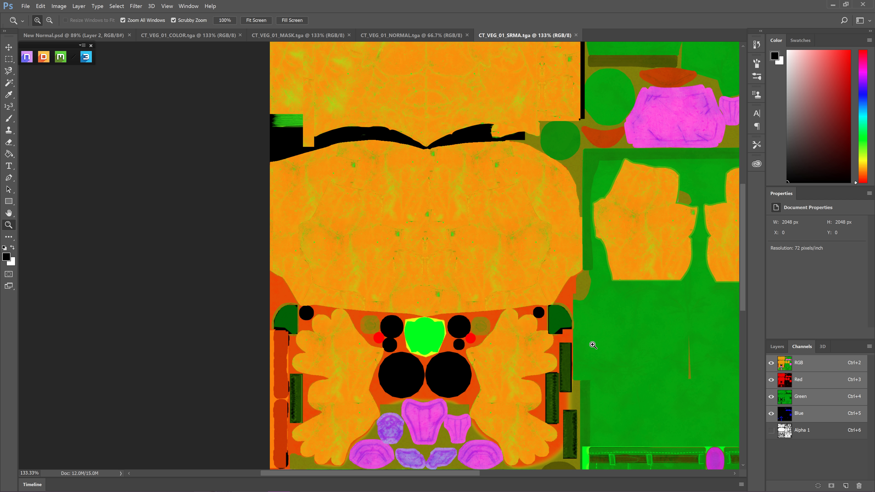
scroll(463, 319, "down", 1)
scroll(469, 316, "up", 3)
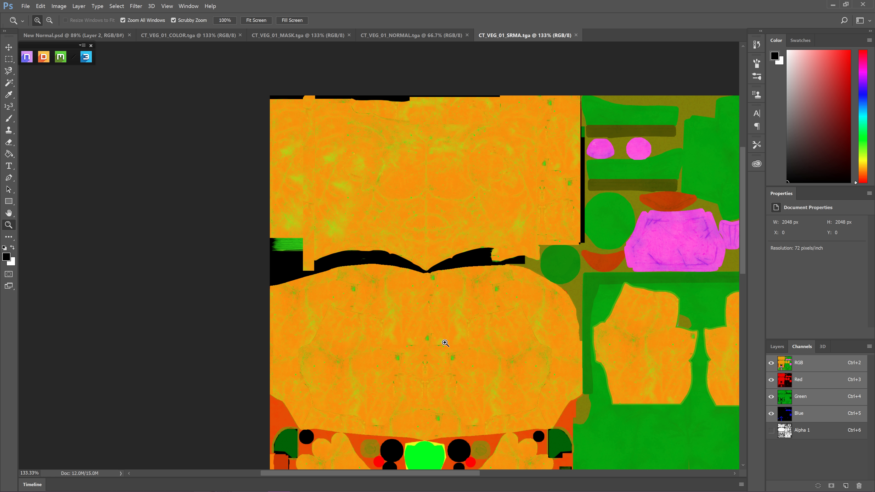
left_click(808, 435)
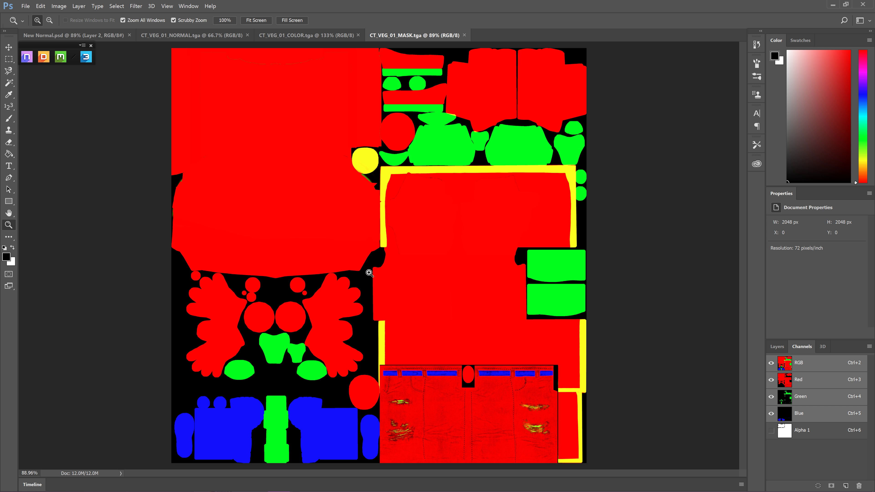
- View the Alpha 1 channel of CT_VEG_01_MASK.tga and the whole canvas of CT_VEG_01_COLOR.tga, closing each document
left_click(830, 436)
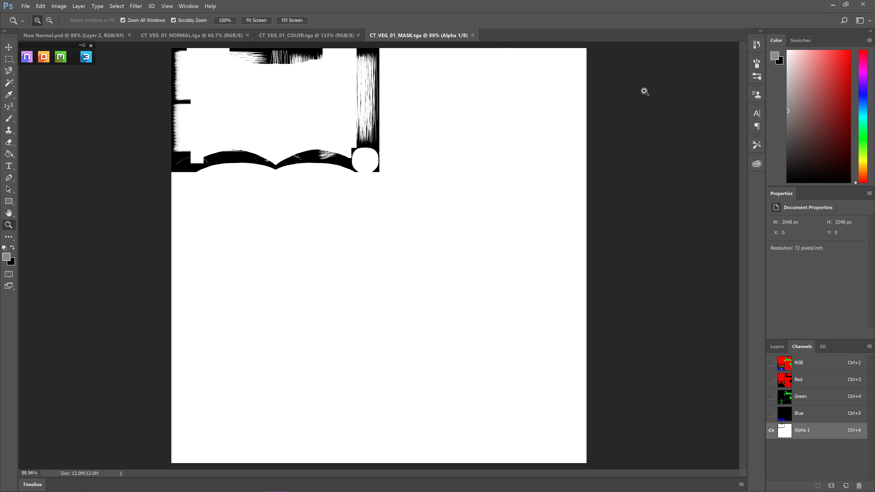
left_click(472, 35)
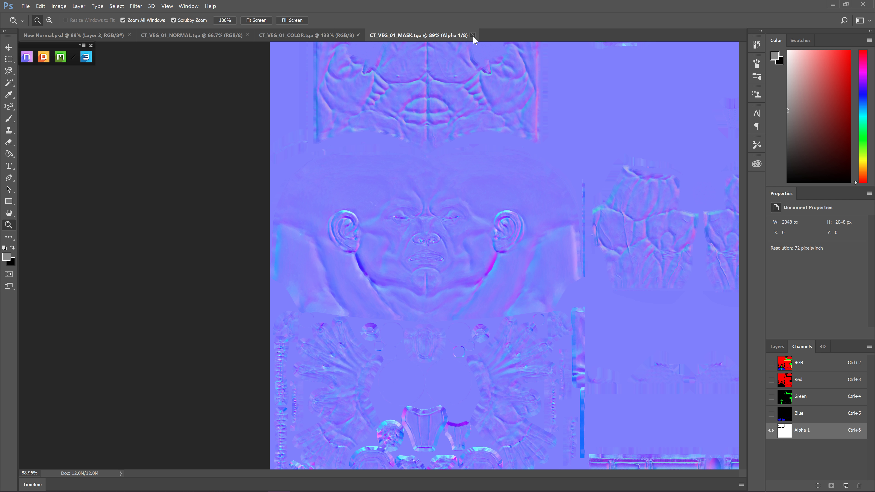
left_click(323, 38)
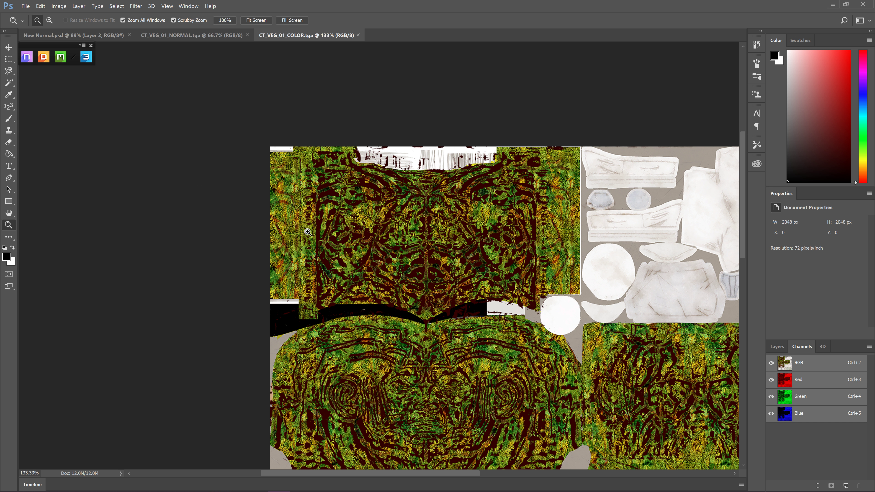
right_click(496, 307)
left_click(506, 312)
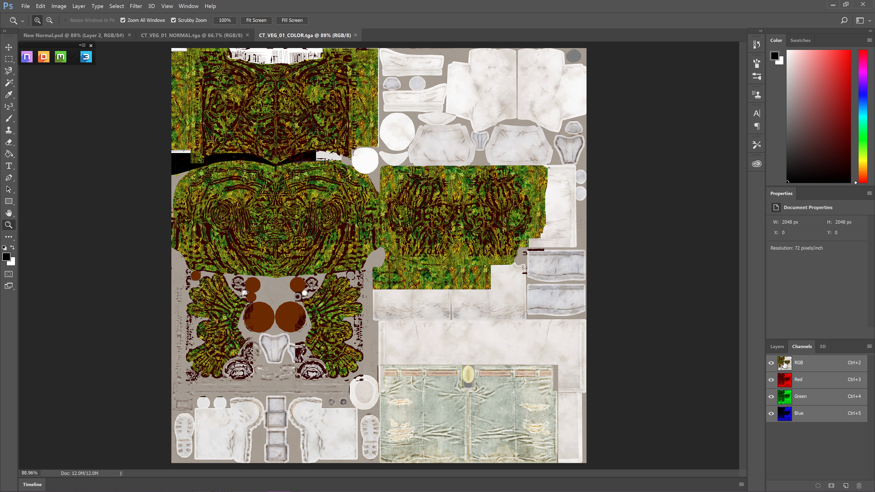
left_click(777, 347)
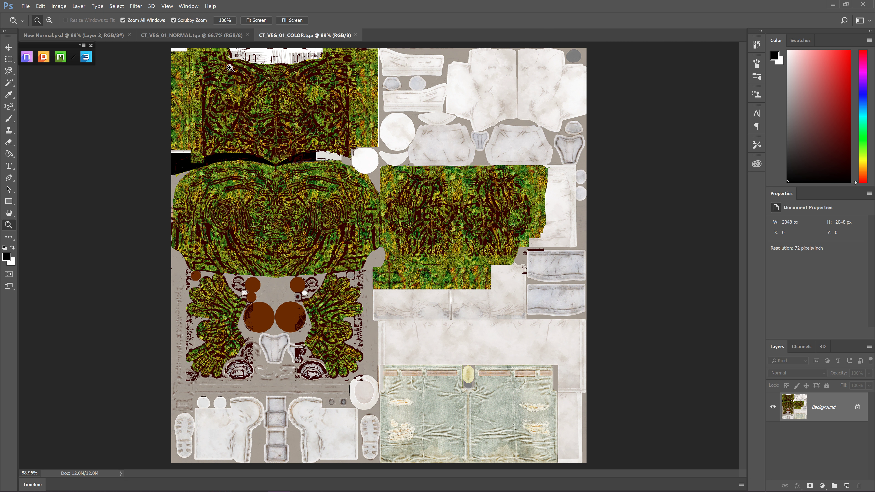
left_click(355, 35)
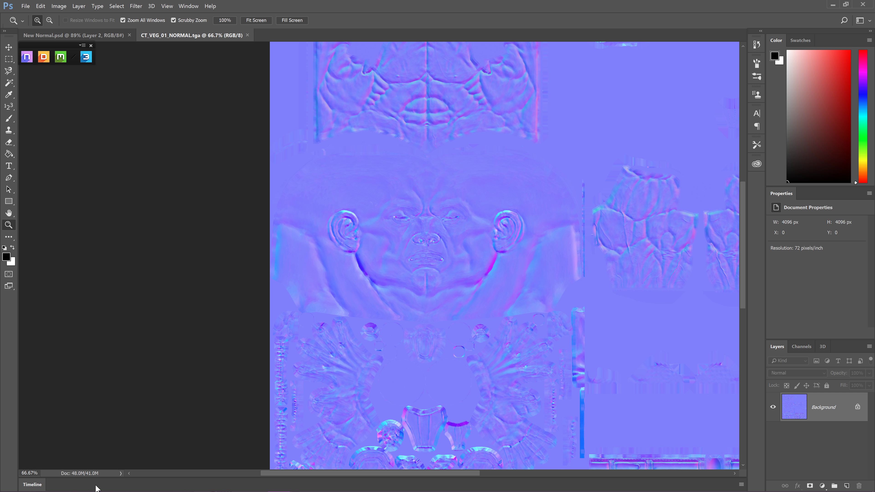
- Open CT_VEG_01_COLOR.tga from the SkelMesh\01 folder in Photoshop to check its skin areas, and close it
mouse_move(77, 483)
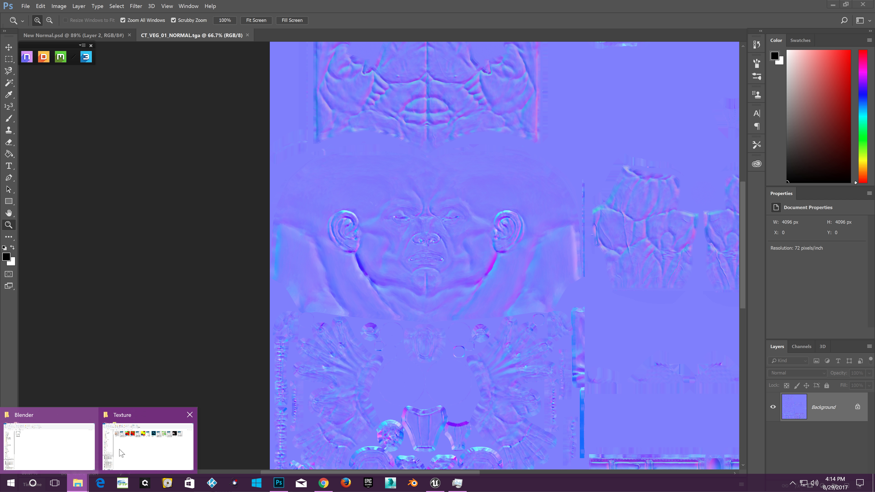
left_click(155, 441)
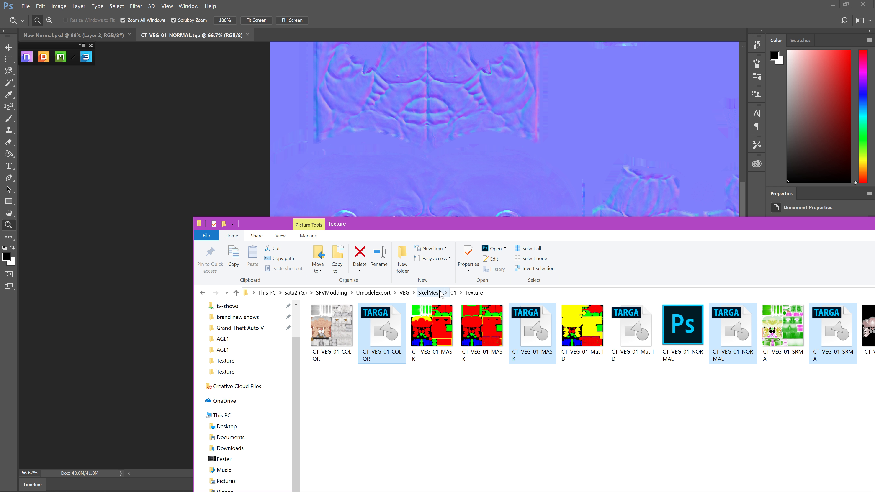
left_click(453, 293)
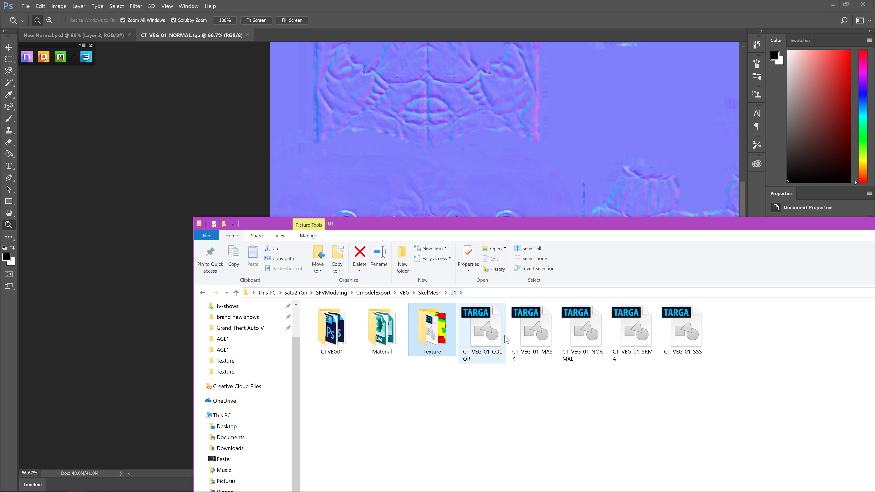
left_click(492, 333)
double_click(492, 333)
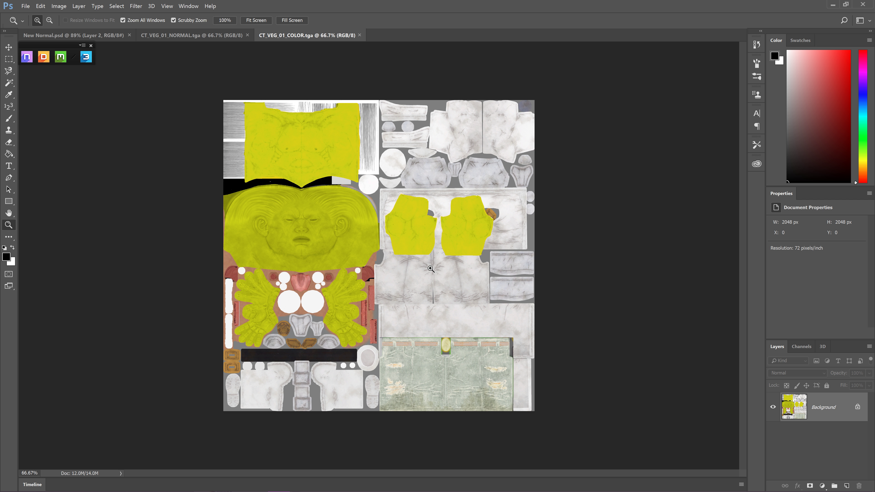
left_click(359, 35)
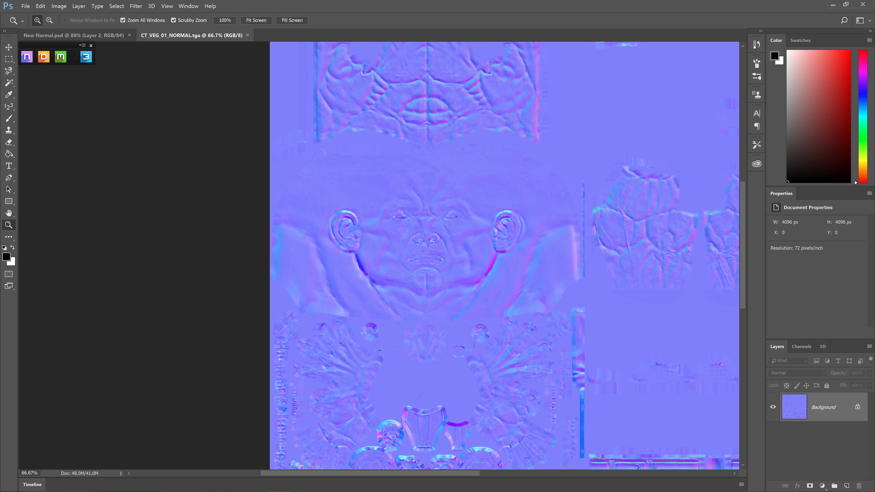
- Reopen the same color texture from folder 01 for a second look, and close it again
mouse_move(77, 483)
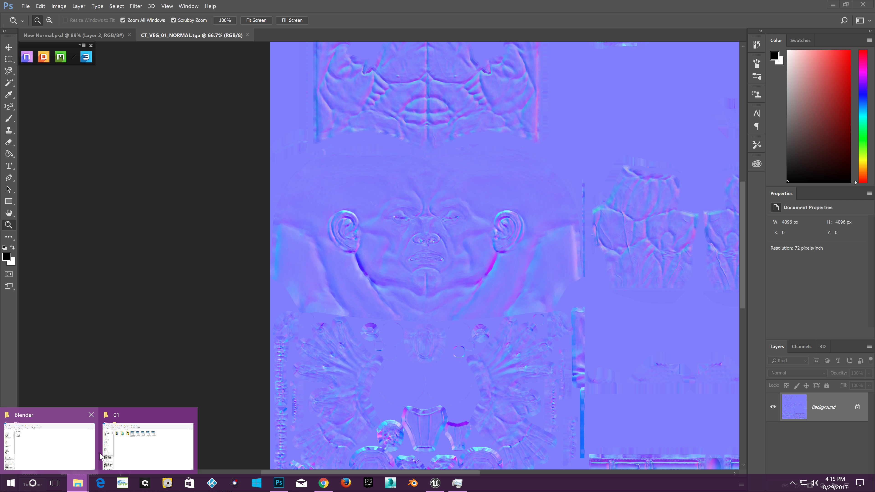
left_click(153, 441)
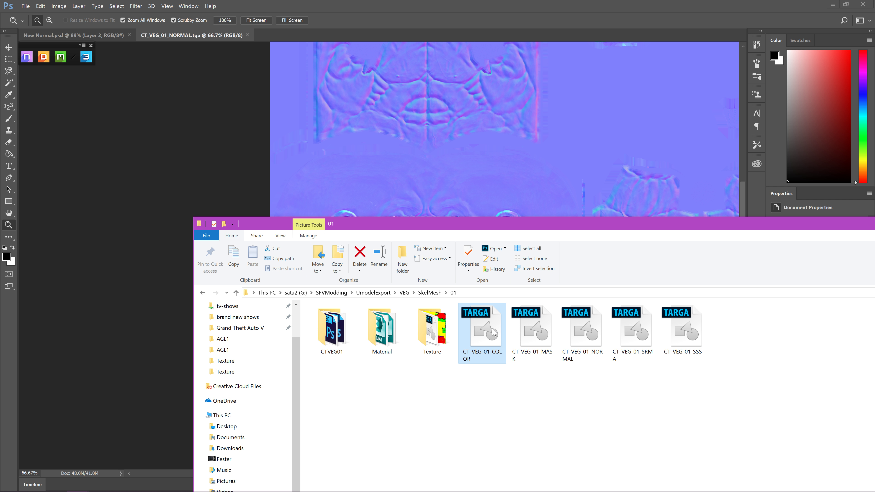
double_click(477, 336)
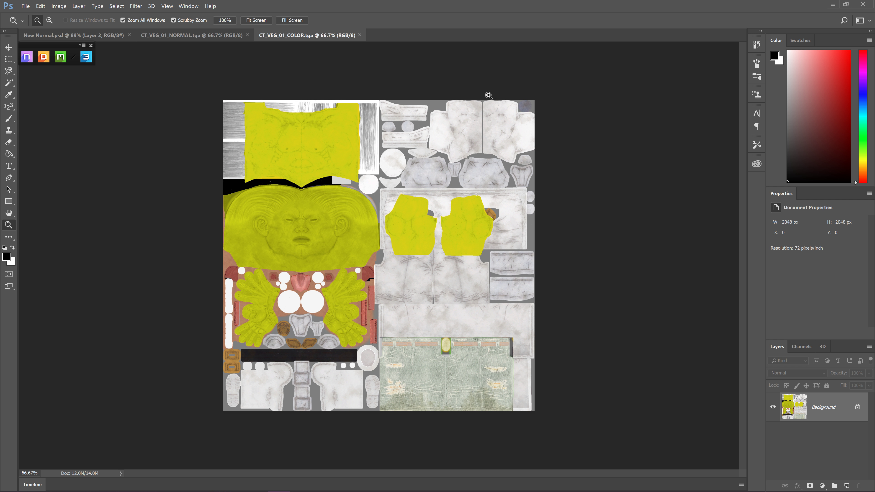
left_click(359, 35)
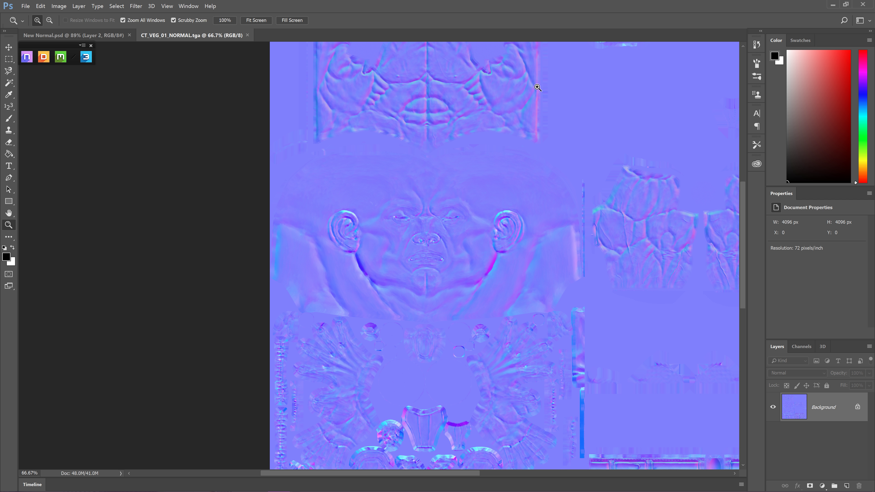
- In File Explorer, copy CT_VEG_01_COLOR.tga from folder 01 into the Texture subfolder, replacing the file of the same name
mouse_move(76, 490)
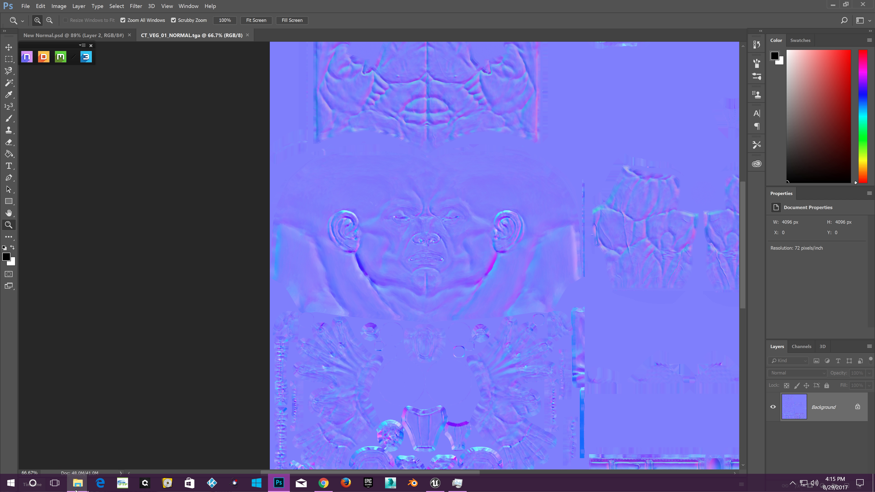
left_click(132, 438)
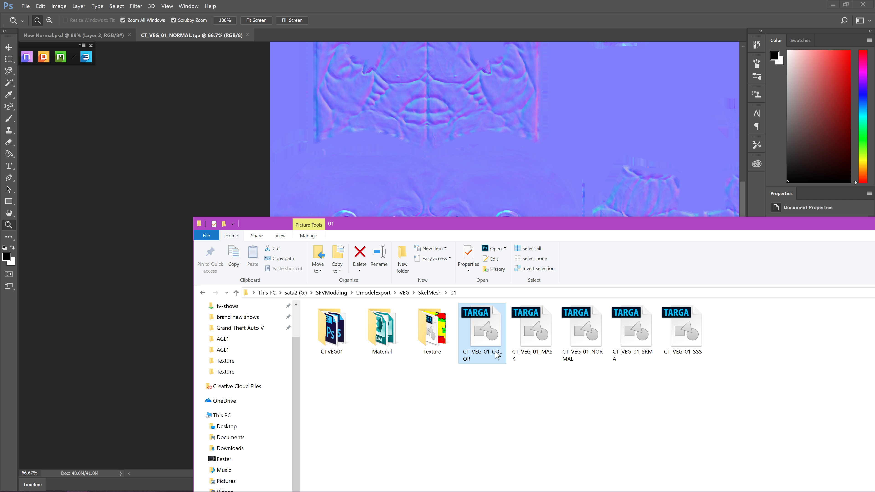
right_click(491, 333)
left_click(482, 337)
left_click(447, 350)
right_click(439, 341)
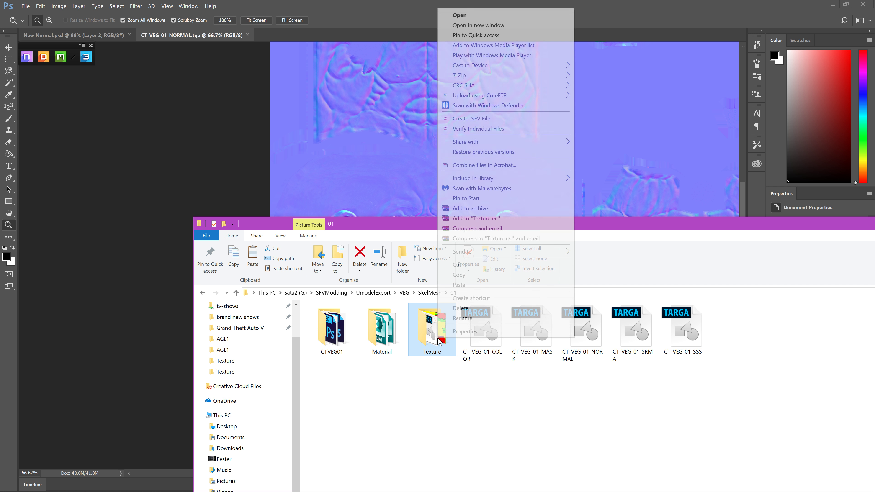
left_click(469, 286)
left_click(445, 250)
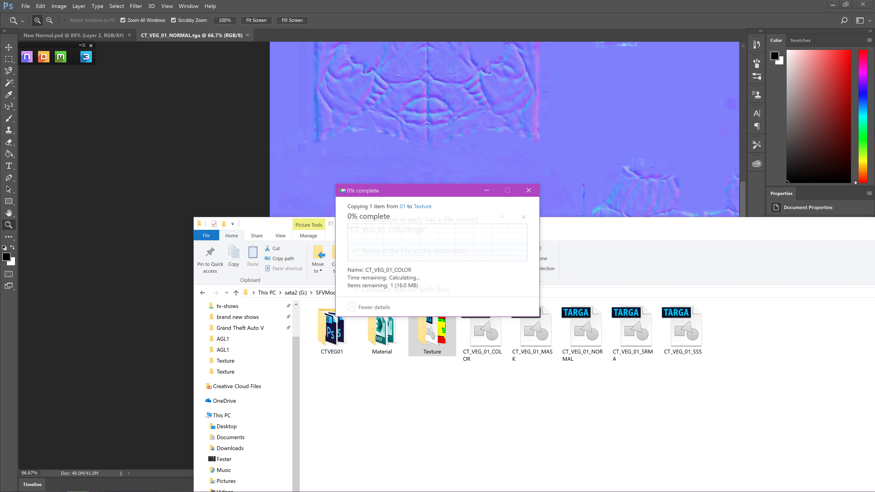
- Return to Photoshop and show the whole canvas of CT_VEG_01_NORMAL.tga
left_click(164, 177)
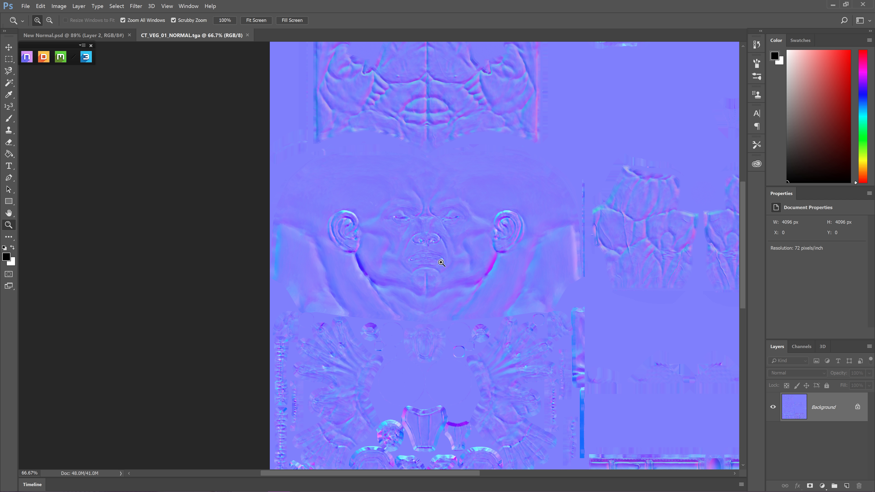
right_click(471, 309)
left_click(494, 314)
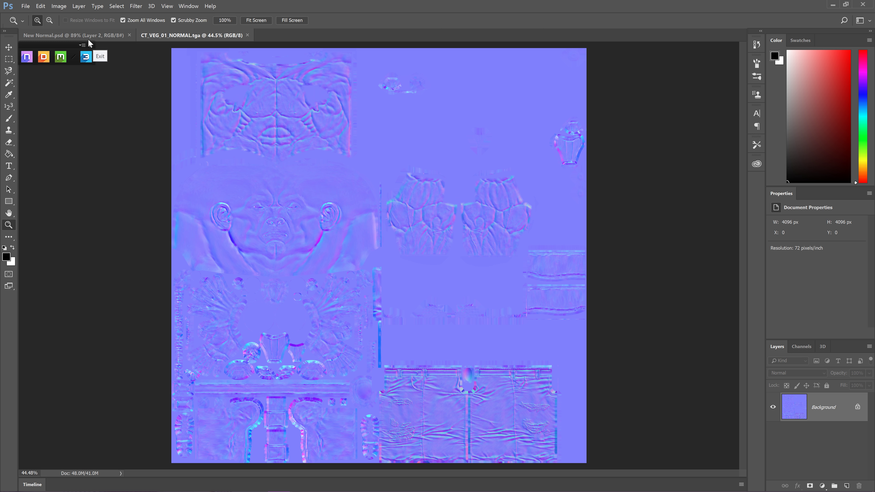
- Examine the torso, face and clothing details of the original CT_VEG_01_NORMAL.tga up close, and fit the map on screen
left_click(297, 137)
scroll(484, 322, "down", 5)
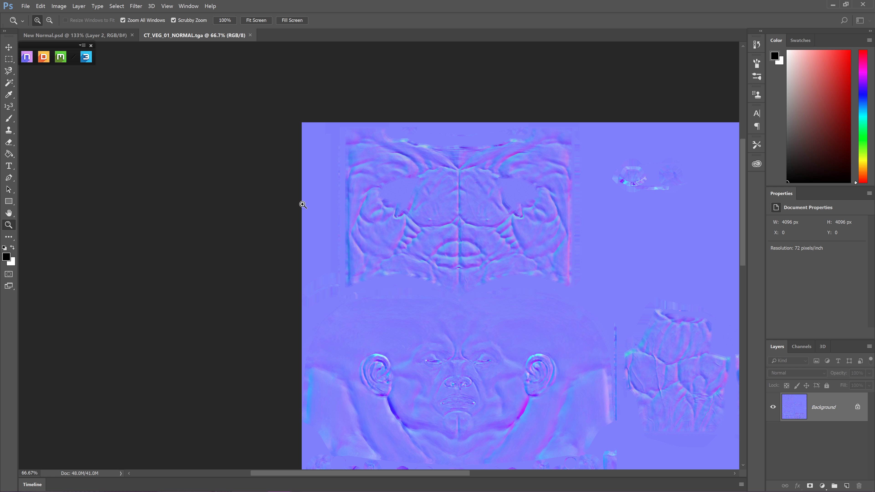
scroll(556, 245, "down", 6)
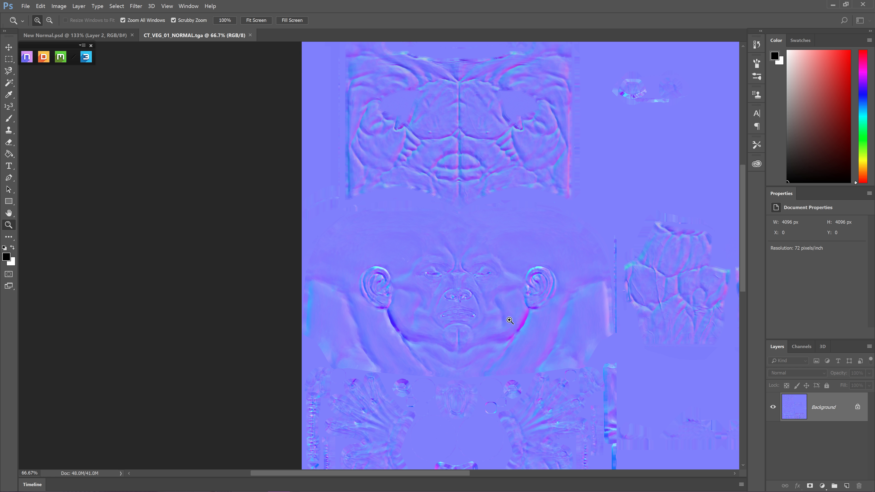
scroll(431, 145, "up", 1)
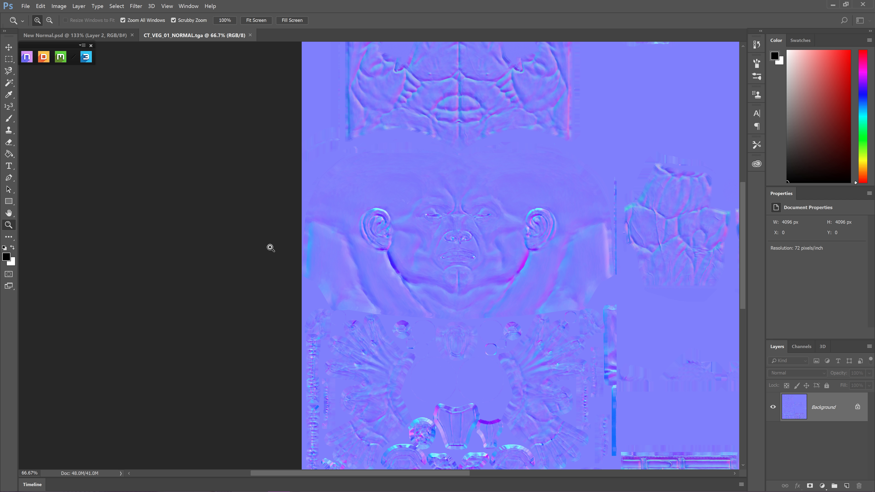
scroll(444, 279, "down", 5)
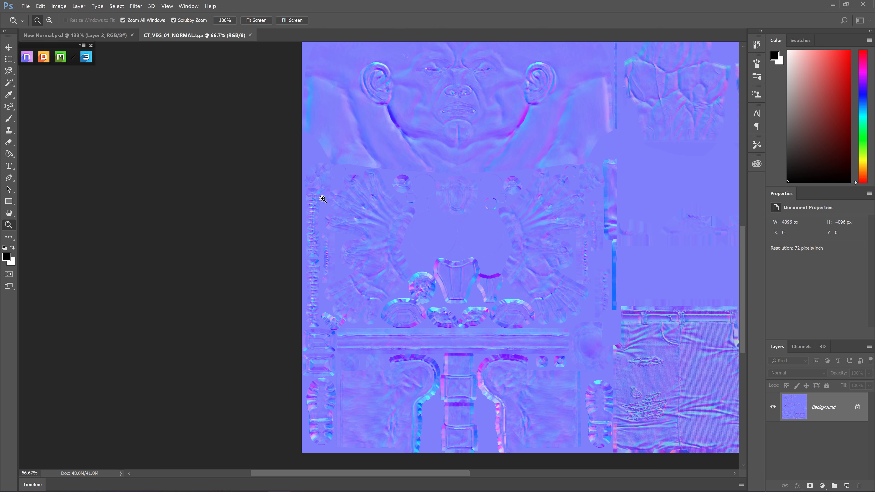
right_click(579, 303)
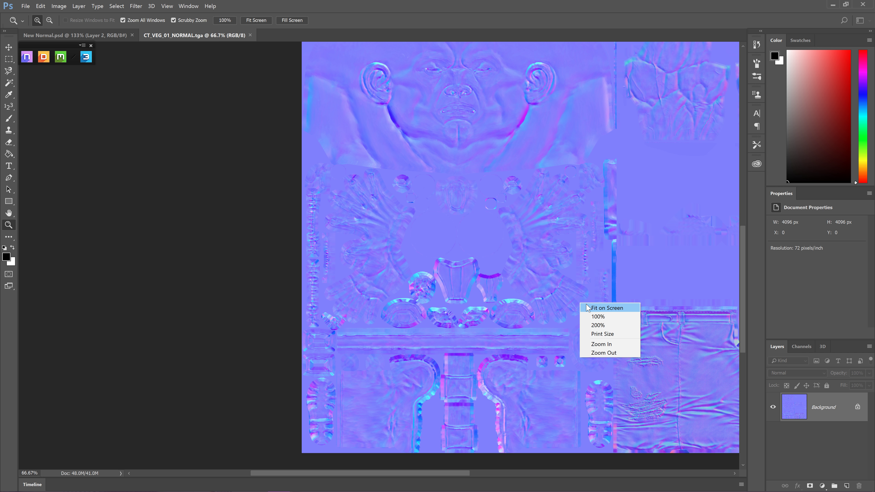
left_click(587, 308)
- Compare the baked map in New Normal.psd with CT_VEG_01_NORMAL.tga, fitting the baked map on screen
left_click(87, 35)
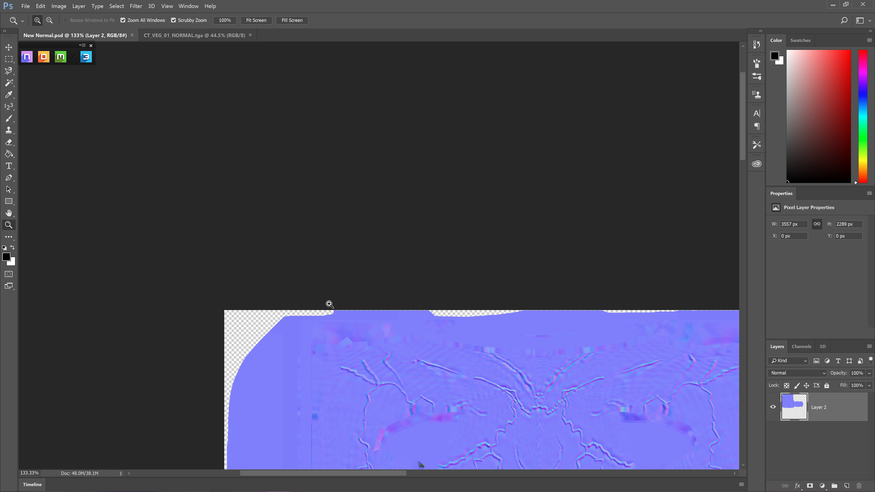
scroll(430, 345, "down", 5)
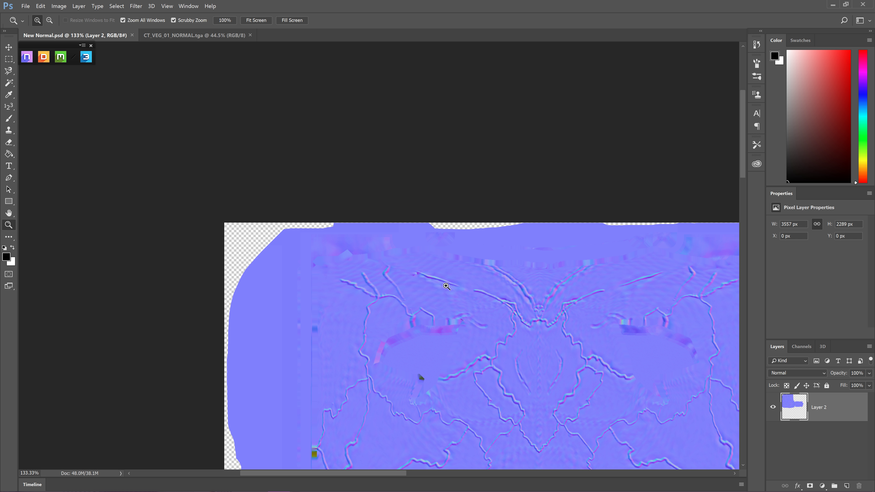
left_click(217, 35)
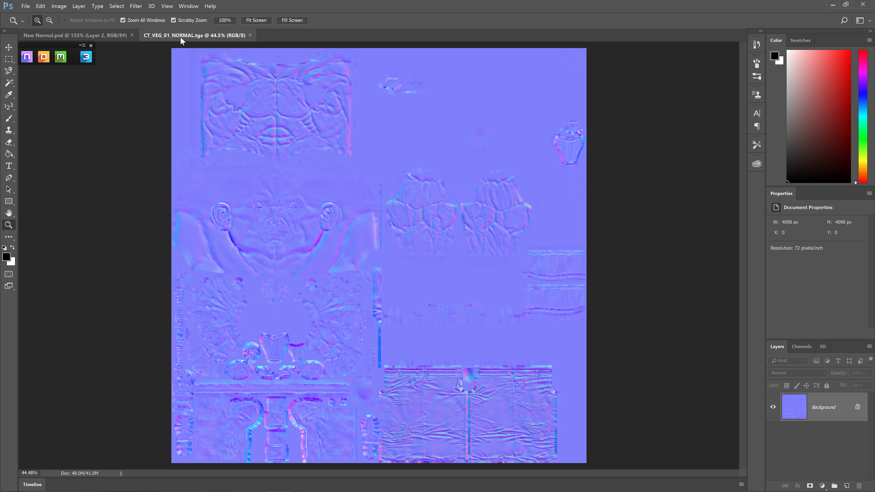
left_click(87, 35)
right_click(628, 378)
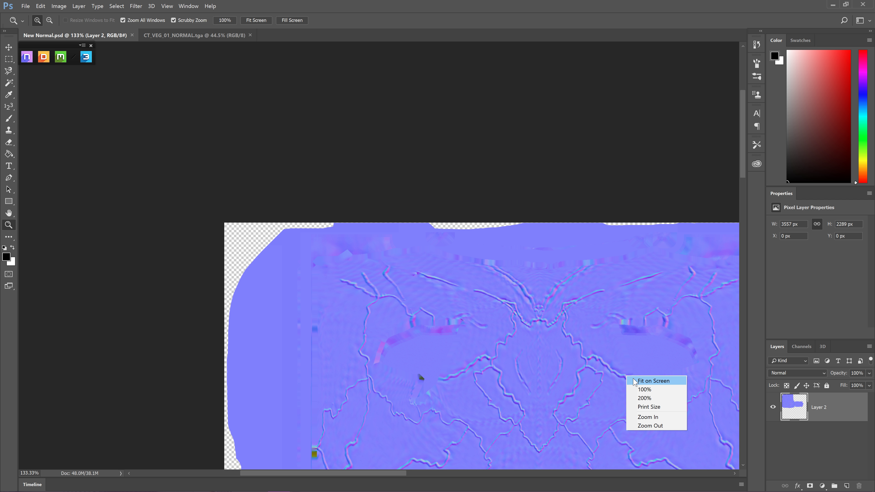
left_click(644, 381)
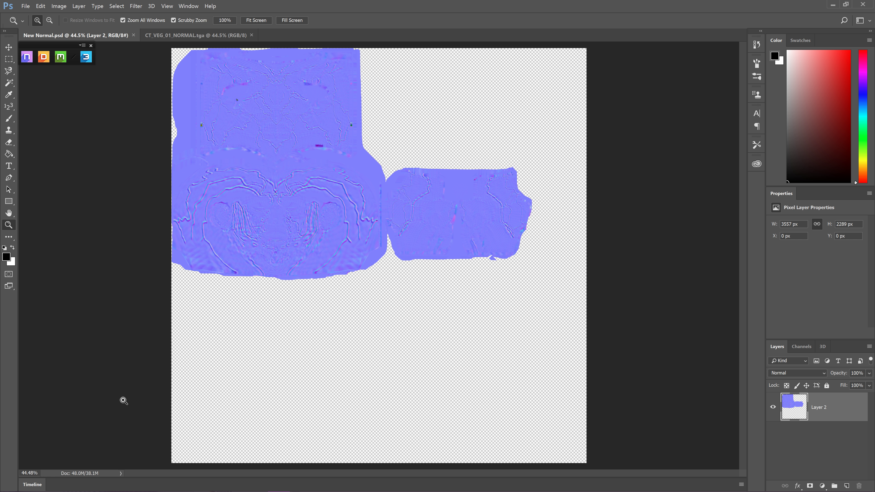
left_click(191, 35)
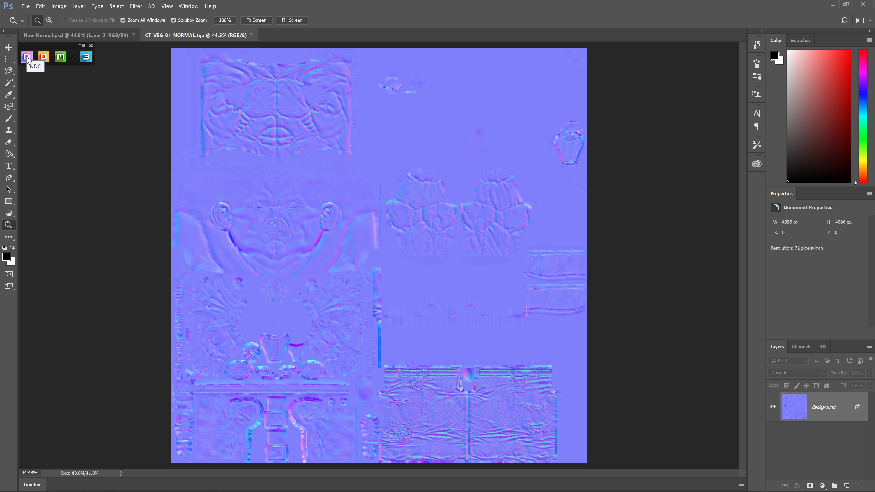
- Copy the baked normal layer from New Normal.psd into CT_VEG_01_NORMAL.tga as a layer above the background
left_click(76, 35)
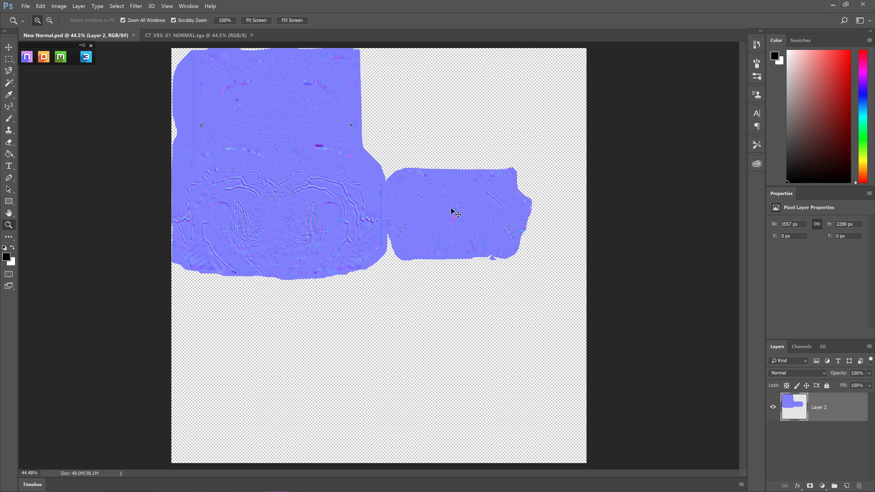
key("ctrl+a")
left_click(171, 39)
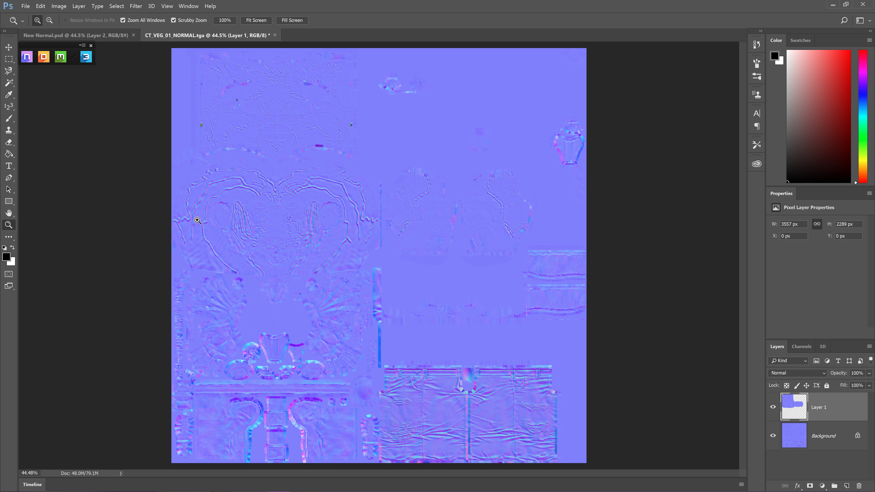
- Inspect the pasted baked layer closely around the face and head veins, and fit the whole map on screen again
left_click(265, 234)
left_click(264, 234)
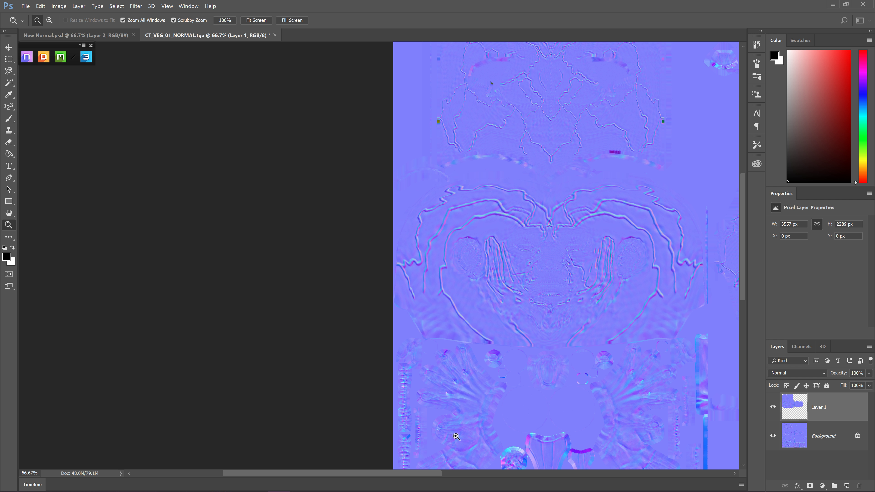
left_click_drag(413, 474, 476, 474)
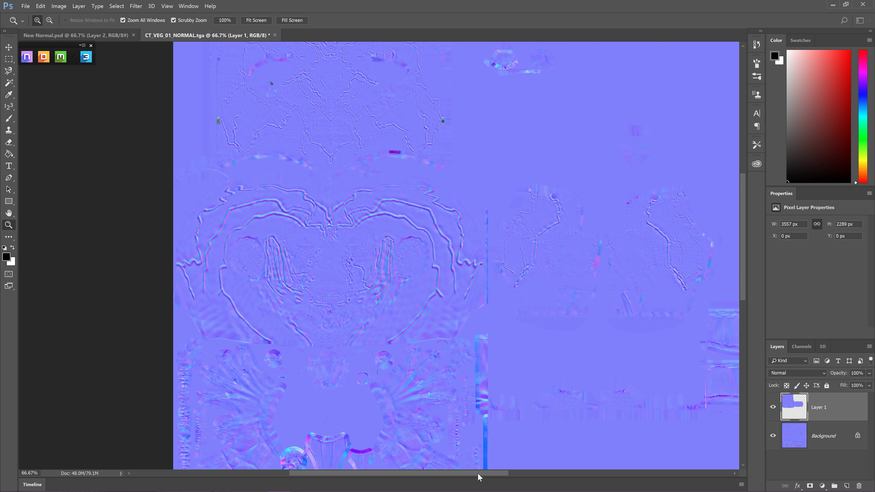
double_click(379, 286)
right_click(404, 254)
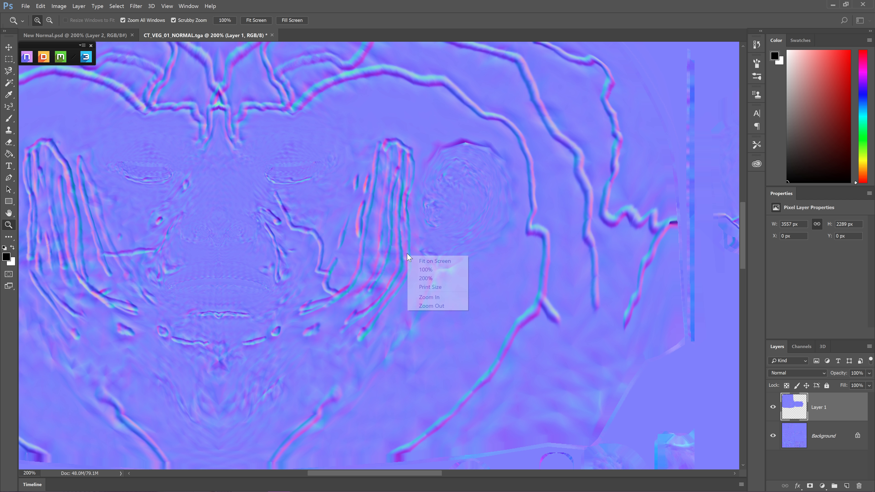
left_click(422, 263)
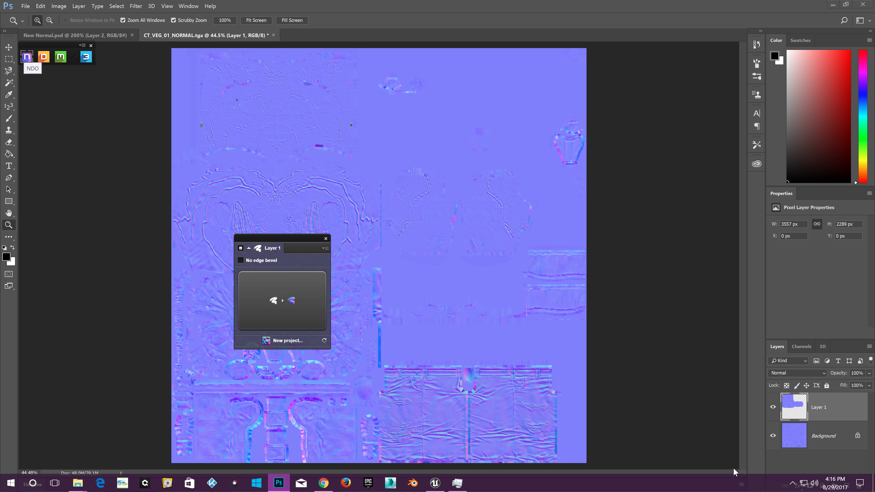
- Blend the pasted baked layer with the original normal map using NDO's Overlay Normal mix, keeping the NDO window clear of the canvas
left_click_drag(257, 236, 69, 206)
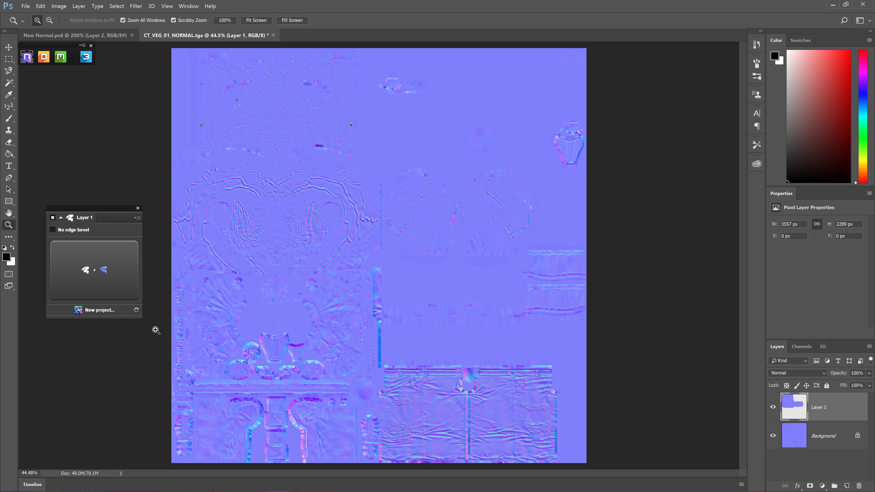
left_click(137, 218)
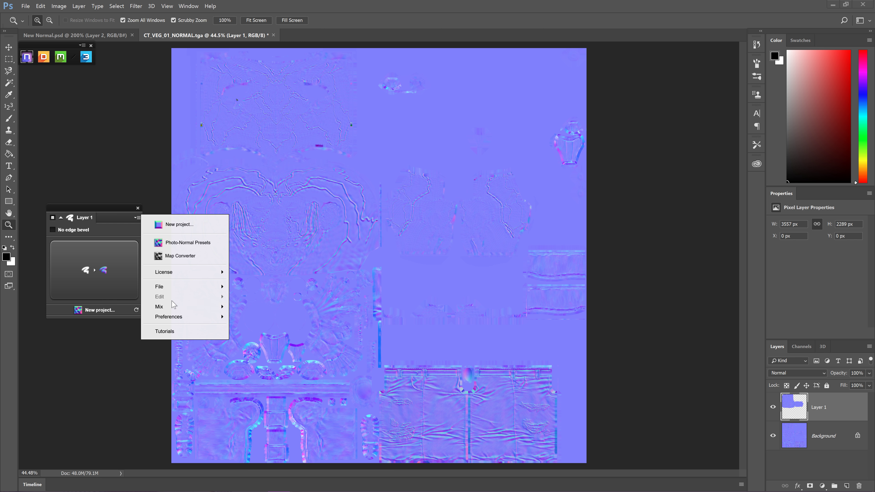
mouse_move(162, 308)
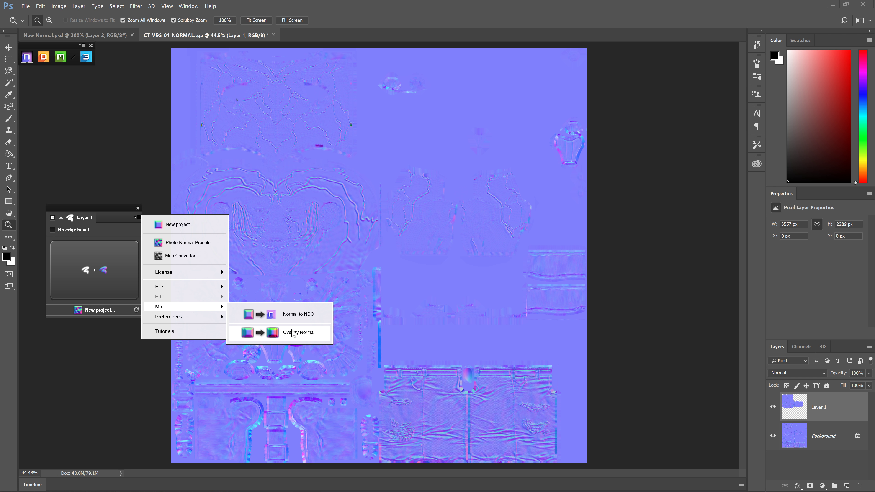
left_click(303, 333)
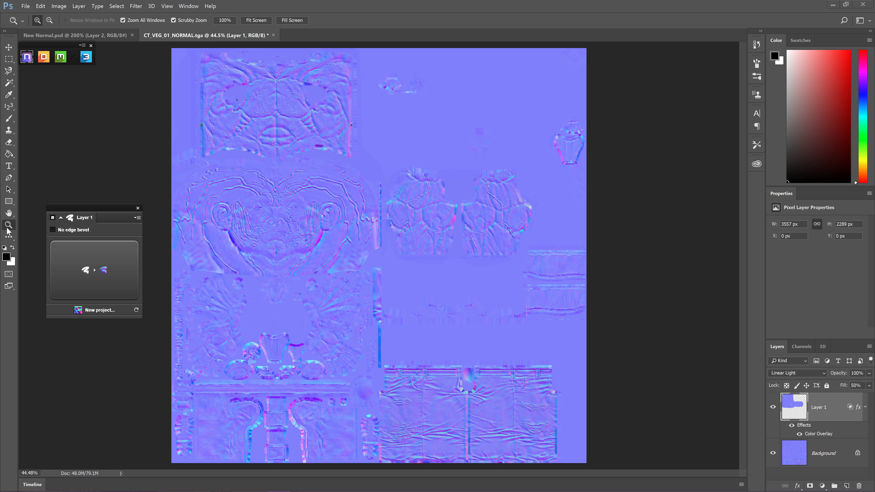
- Inspect the combined normal map's torso, face and ears up close at up to 200% zoom
left_click(277, 119)
left_click(355, 311)
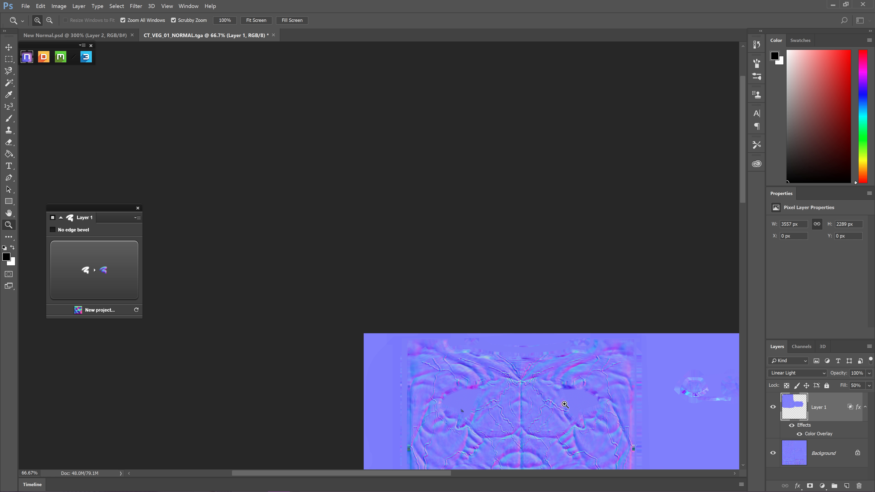
scroll(565, 400, "down", 8)
left_click(572, 383)
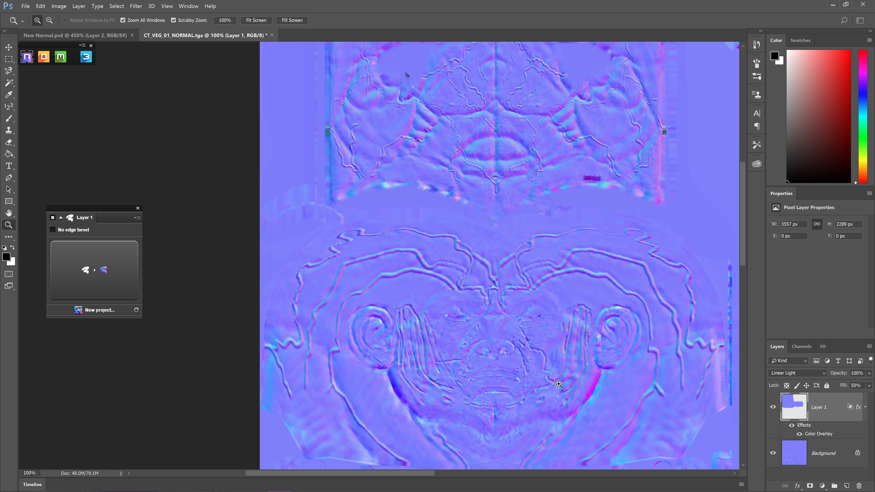
left_click(559, 384)
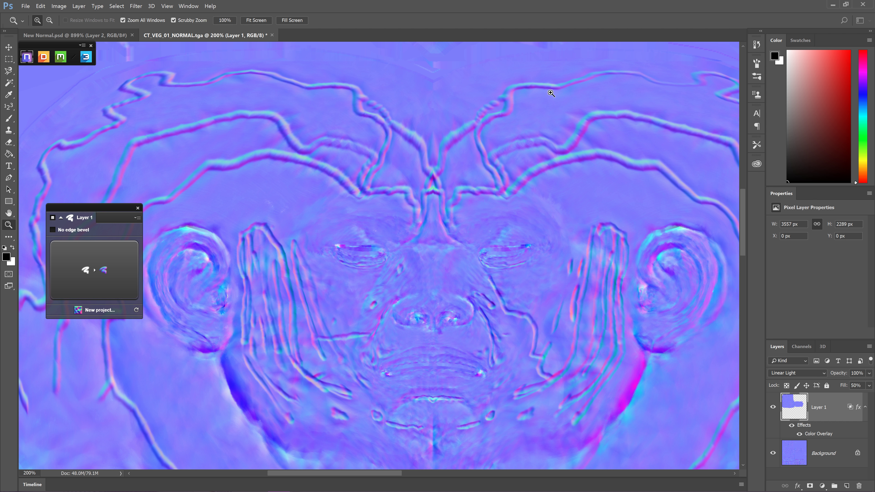
right_click(481, 268)
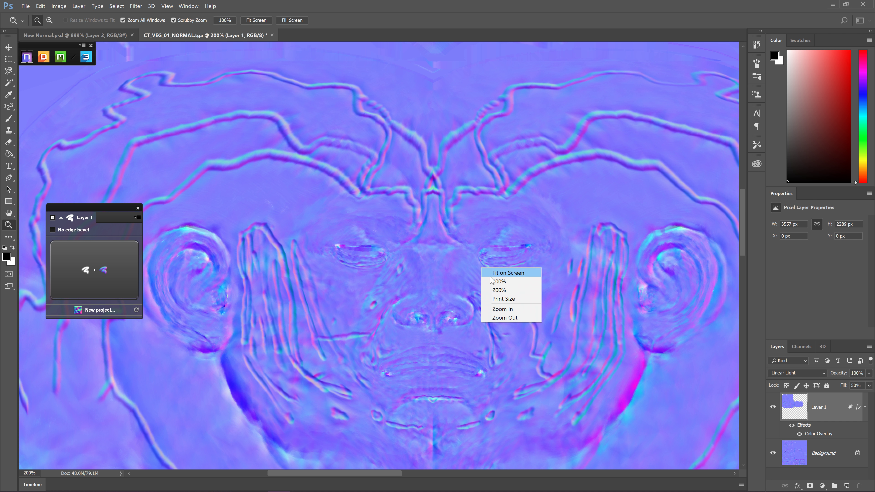
left_click(400, 277)
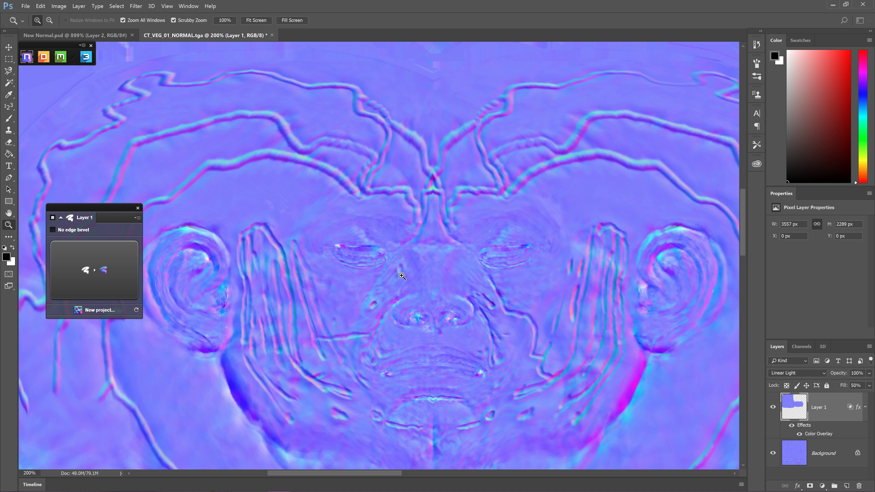
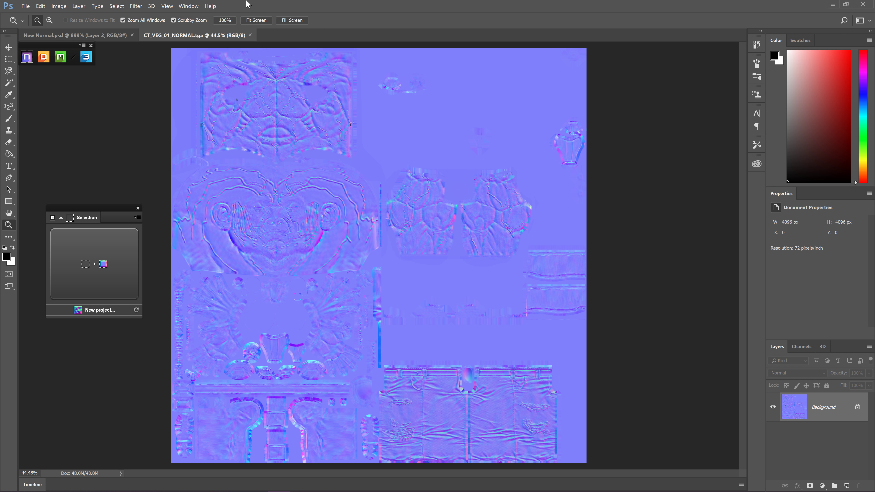
- Close CT_VEG_01_NORMAL.tga and New Normal.psd, and open the recent file CT_VEG_01_Mat_ID.tga
left_click(251, 35)
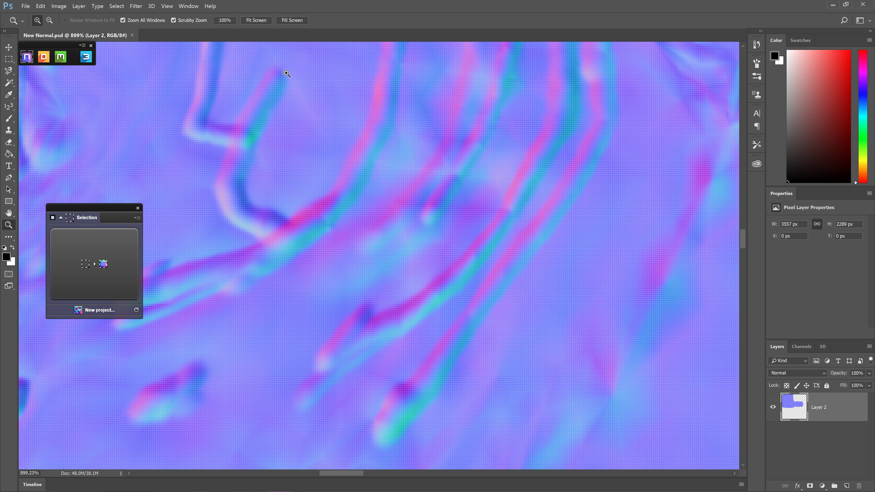
left_click(132, 35)
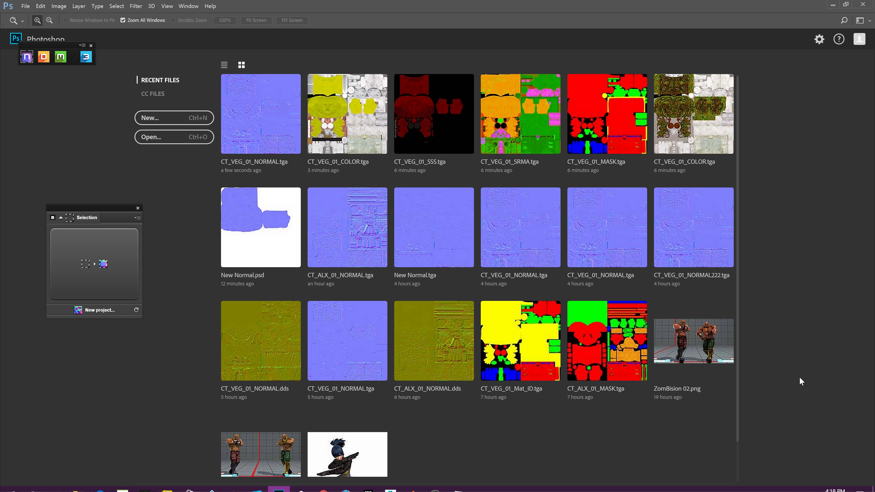
left_click(524, 340)
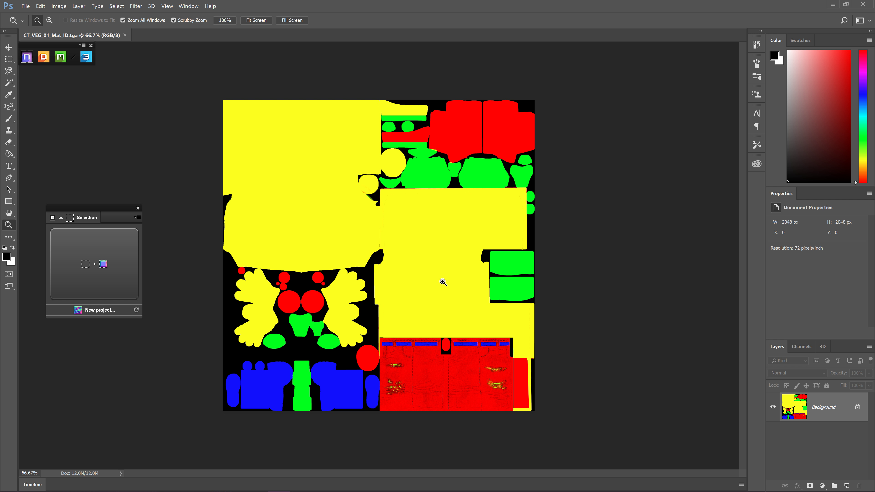
- Examine the color regions of the material ID map, fit it on screen, and close the NDO window
left_click(91, 218)
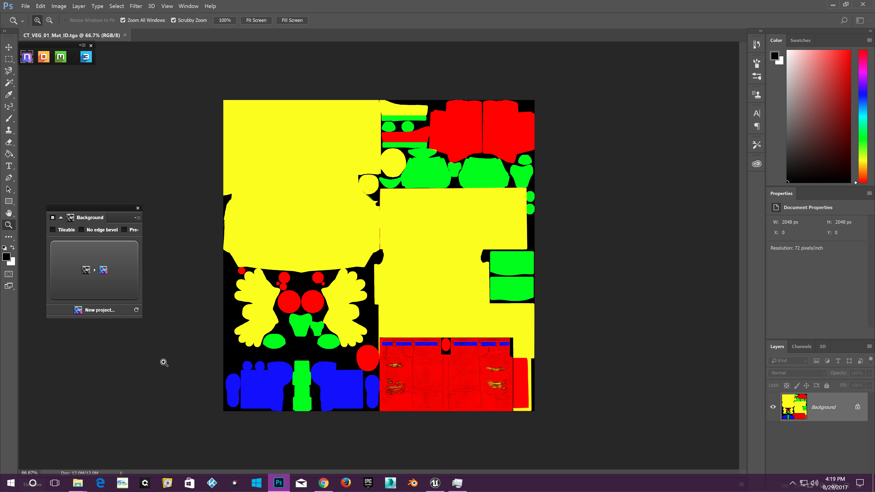
left_click(337, 391)
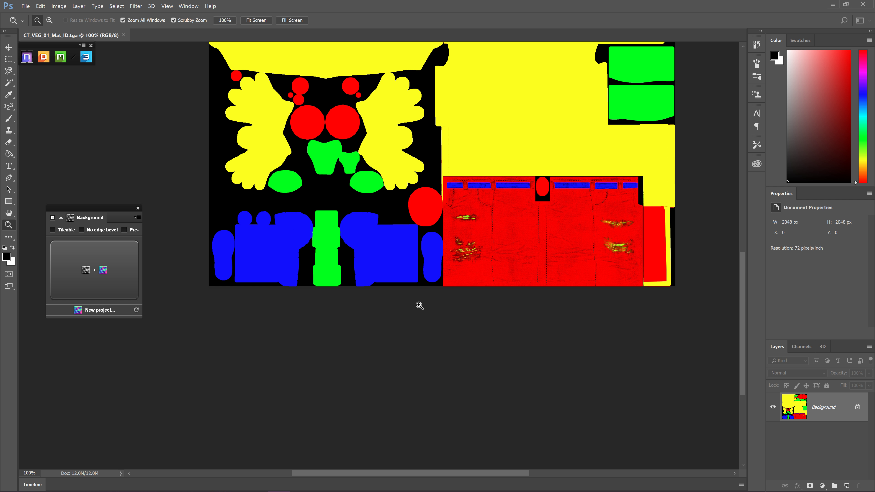
scroll(418, 305, "up", 1)
scroll(428, 294, "up", 1)
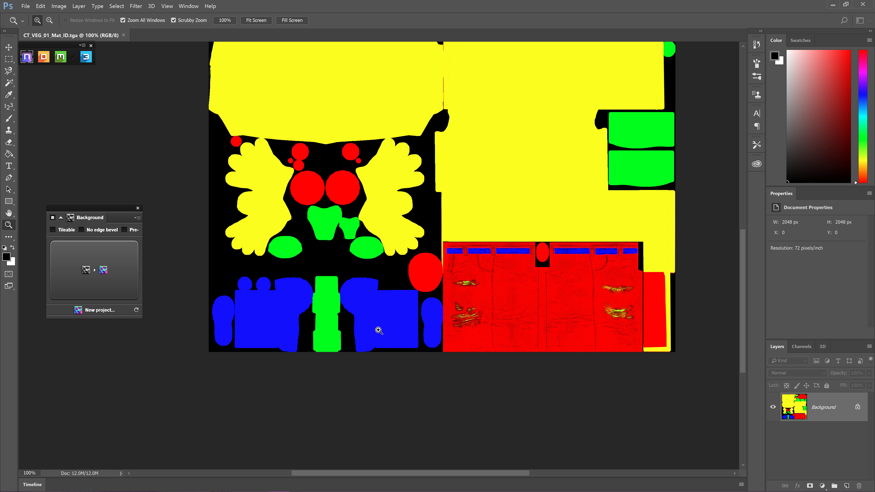
right_click(288, 461)
right_click(418, 265)
left_click(434, 271)
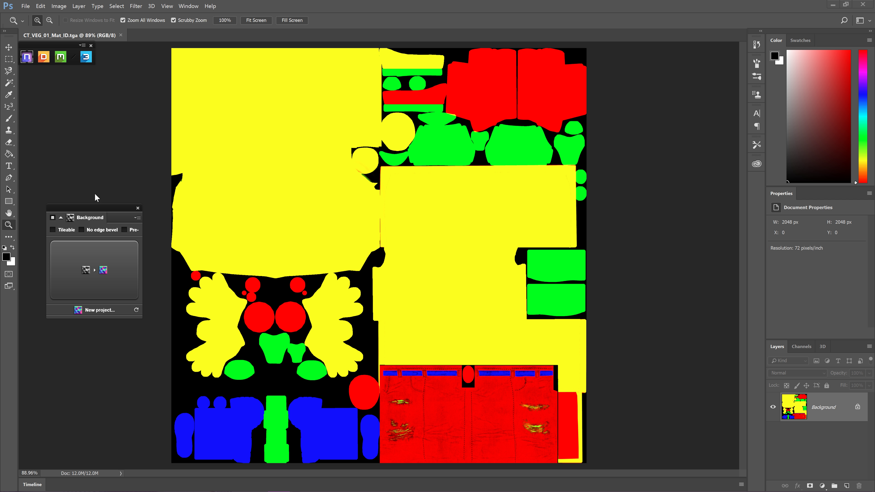
left_click(138, 208)
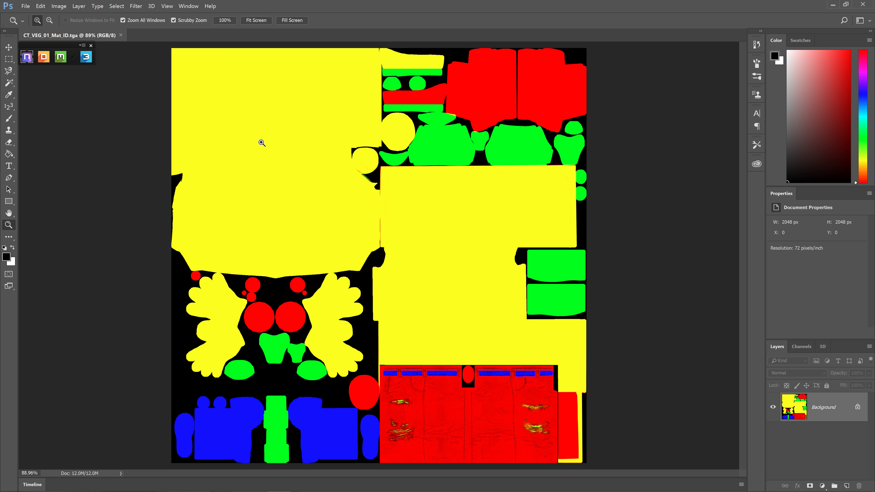
- Close CT_VEG_01_Mat_ID.tga, bring up DDO's Base Creator, and check its mesh input file picker without choosing a file
left_click(121, 35)
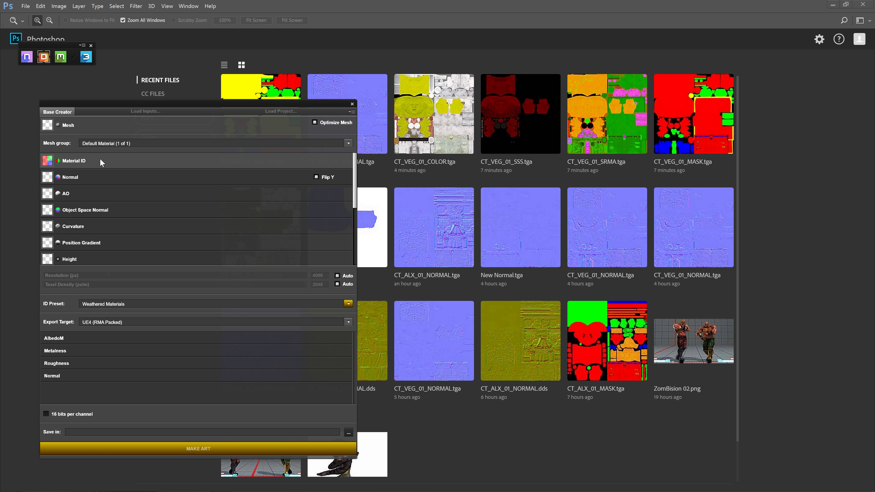
left_click(50, 124)
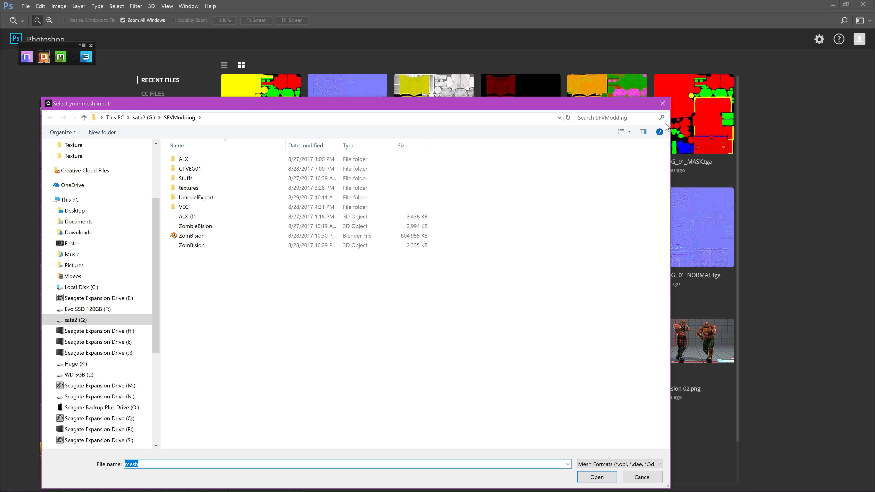
left_click(662, 103)
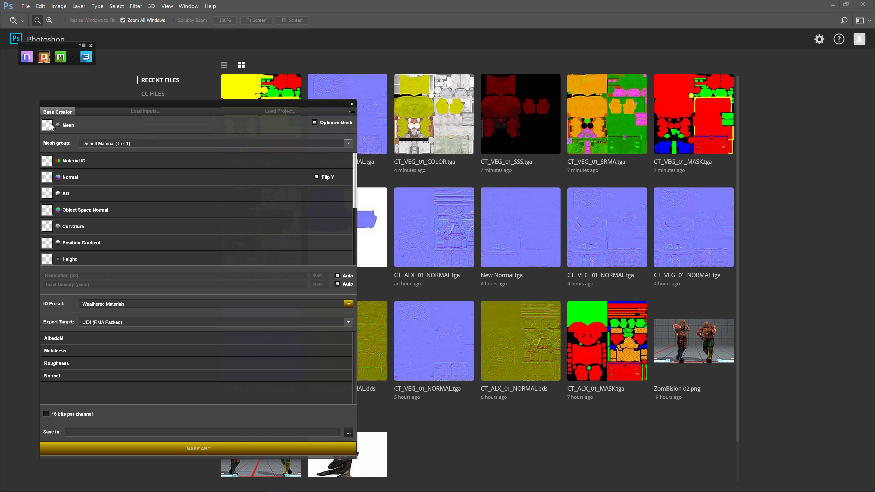
- Set the Base Creator's ID preset to Preset Base Materials
mouse_move(56, 125)
mouse_move(155, 123)
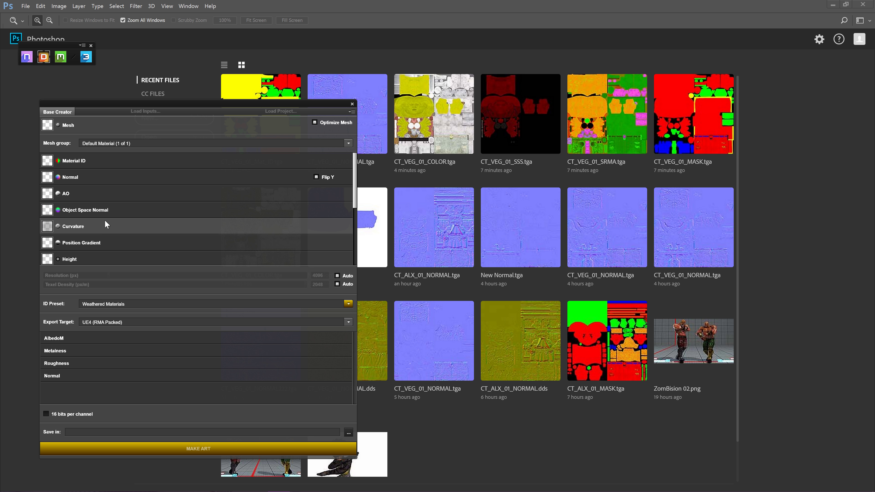
mouse_move(106, 220)
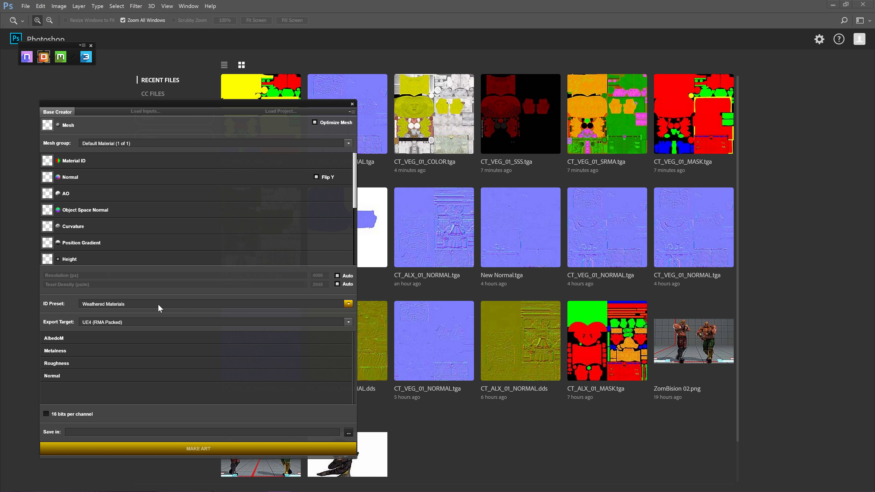
left_click(348, 304)
left_click(87, 324)
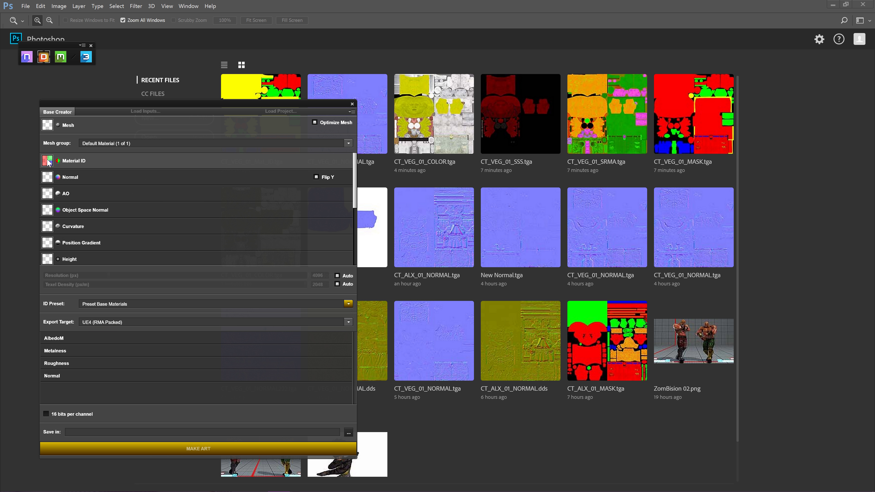
- Load the ZomBision 3D object from the SFVModding folder as the mesh, and turn off Flip Y for the normal input
left_click(44, 126)
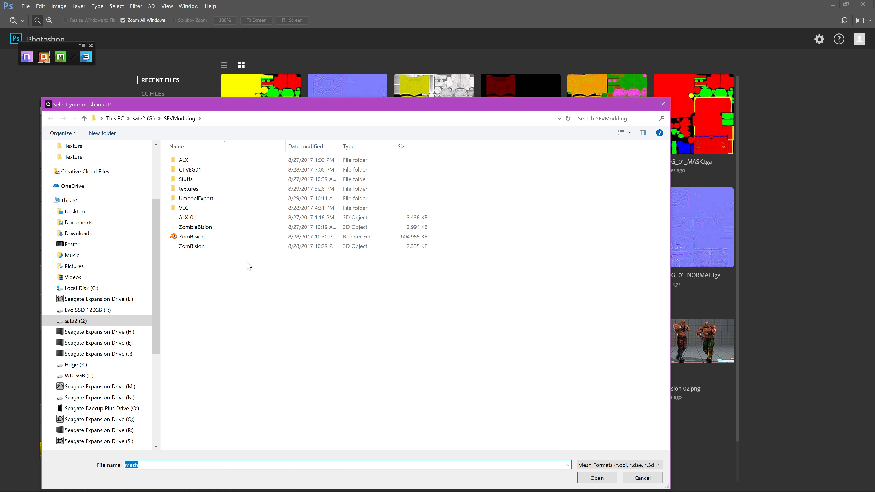
left_click(418, 246)
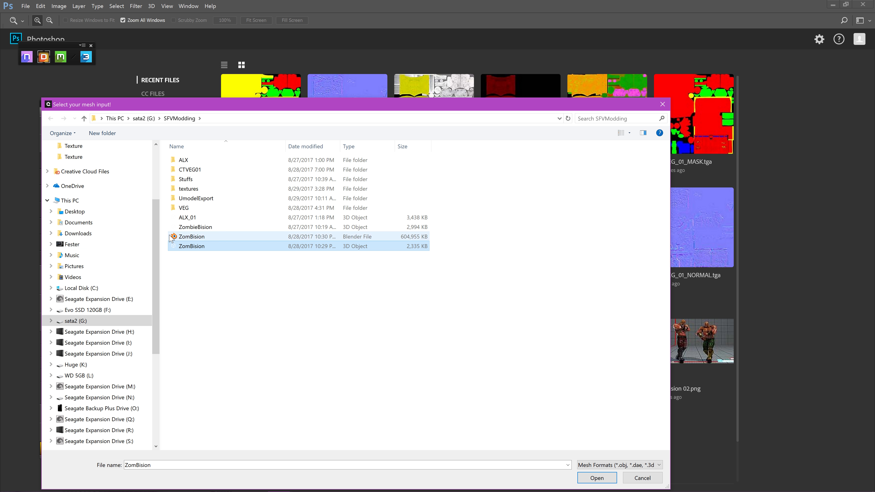
double_click(185, 247)
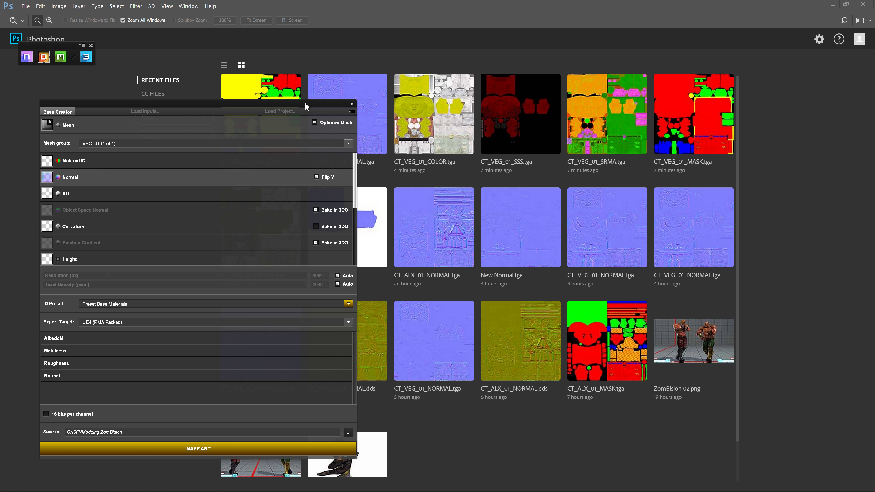
left_click(316, 176)
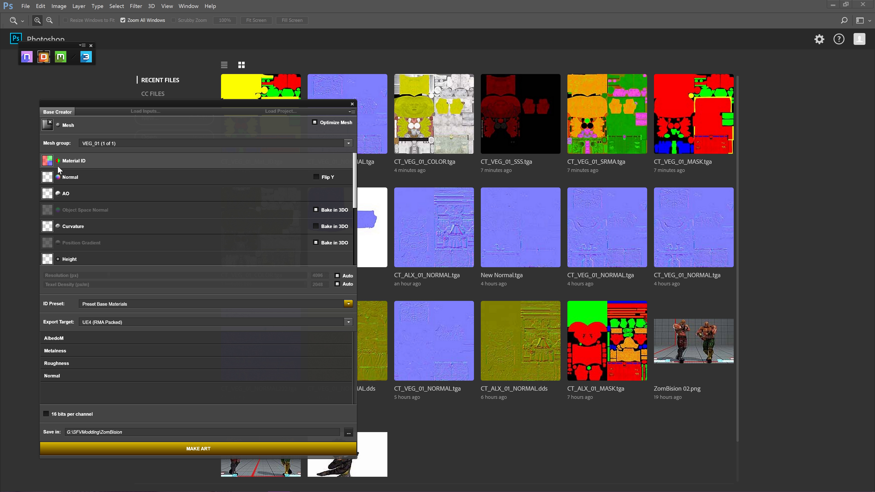
- Load CT_VEG_01_Mat_ID.png from UmodelExport\VEG\SkelMesh\01\Texture as the Material ID input
left_click(49, 162)
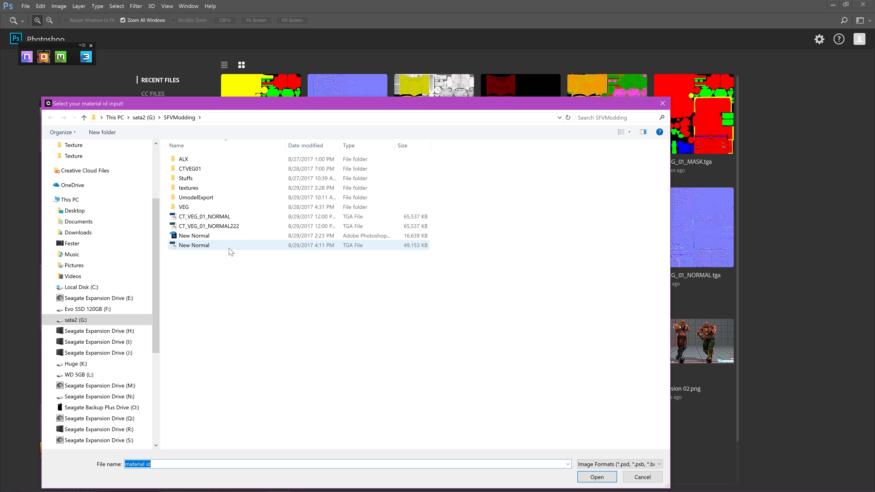
double_click(204, 197)
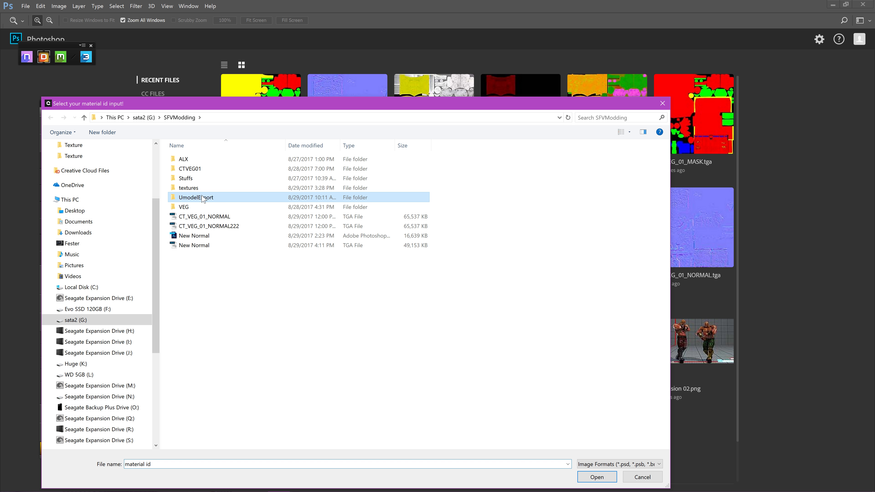
double_click(290, 168)
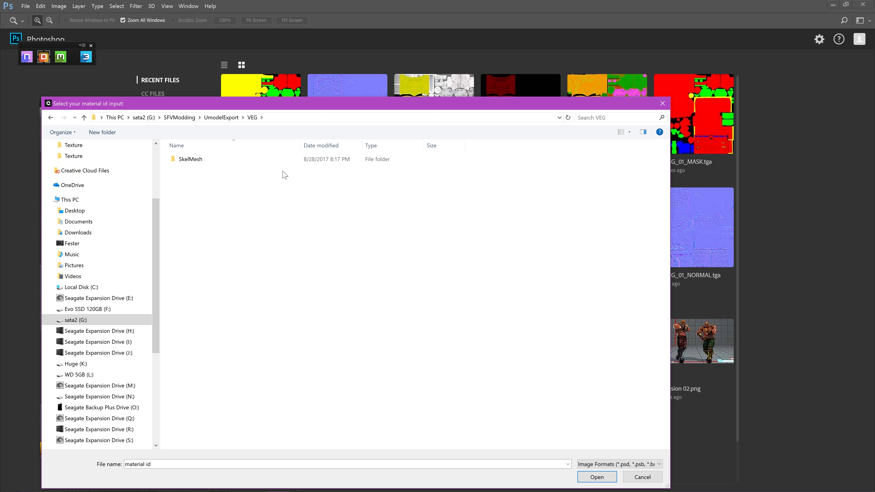
double_click(191, 158)
double_click(193, 169)
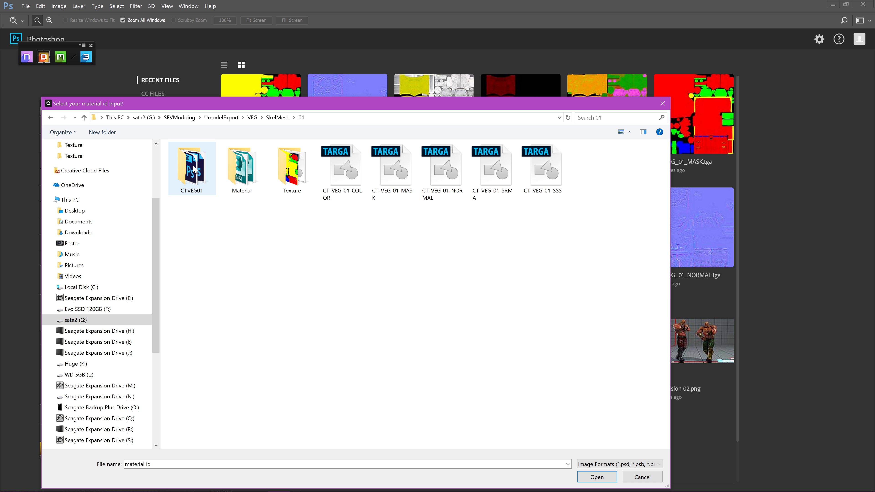
double_click(292, 166)
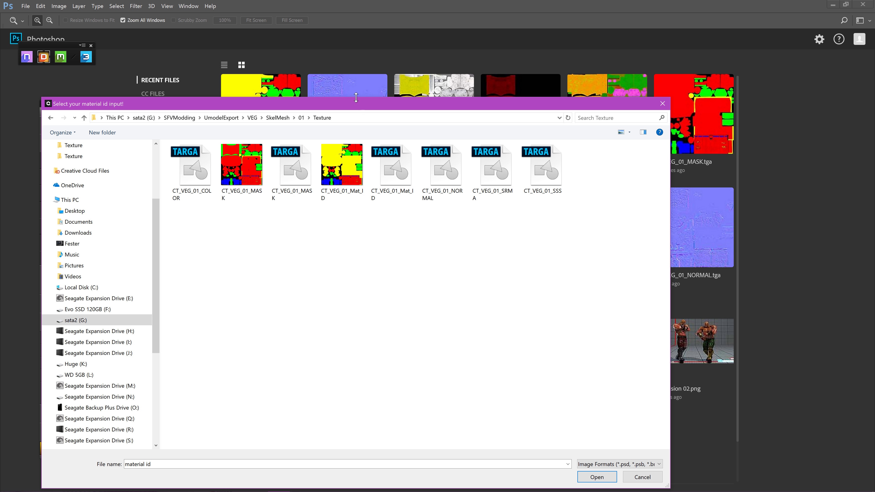
left_click_drag(350, 109, 552, 110)
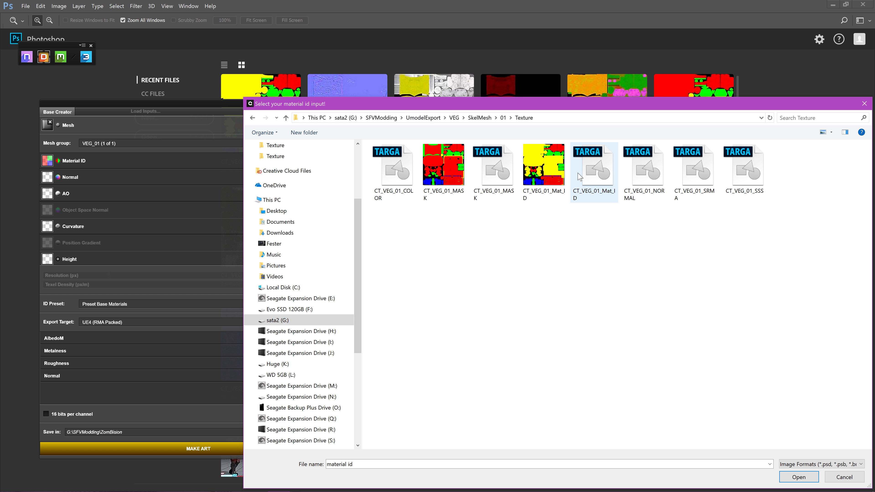
double_click(548, 160)
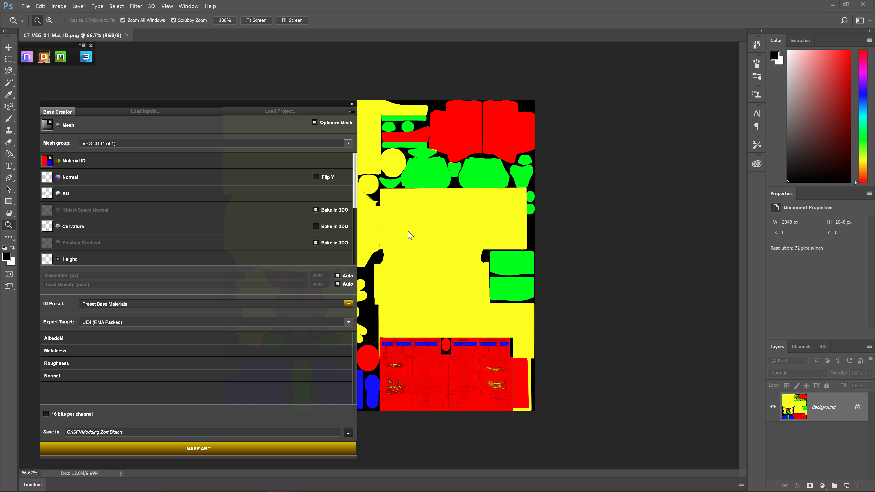
- Load CT_VEG_01_NORMAL.tga from the Texture folder as the Normal input
mouse_move(305, 211)
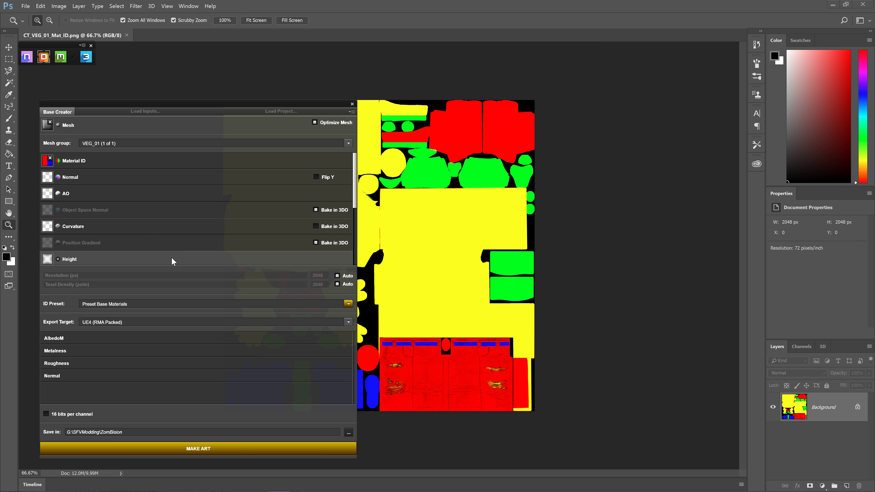
left_click(49, 176)
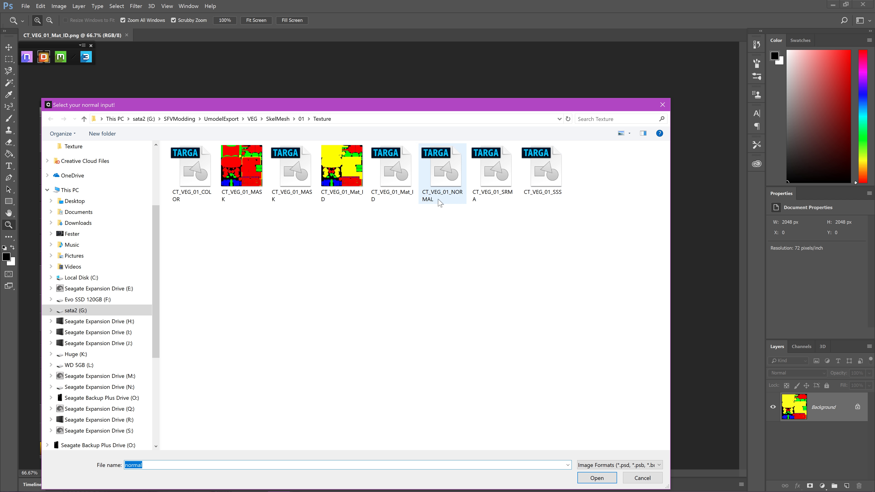
double_click(447, 188)
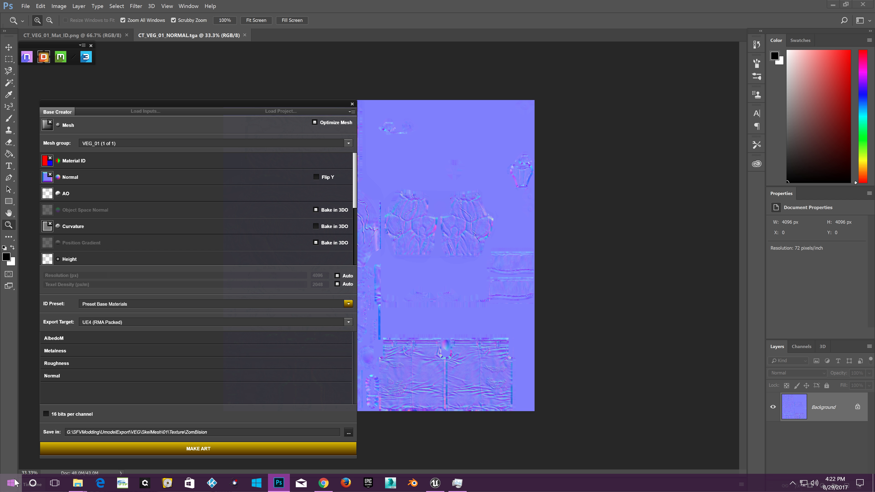
- Look through the remaining map inputs and load CT_VEG_01_COLOR.tga as the Prebaked Albedo
scroll(114, 211, "down", 4)
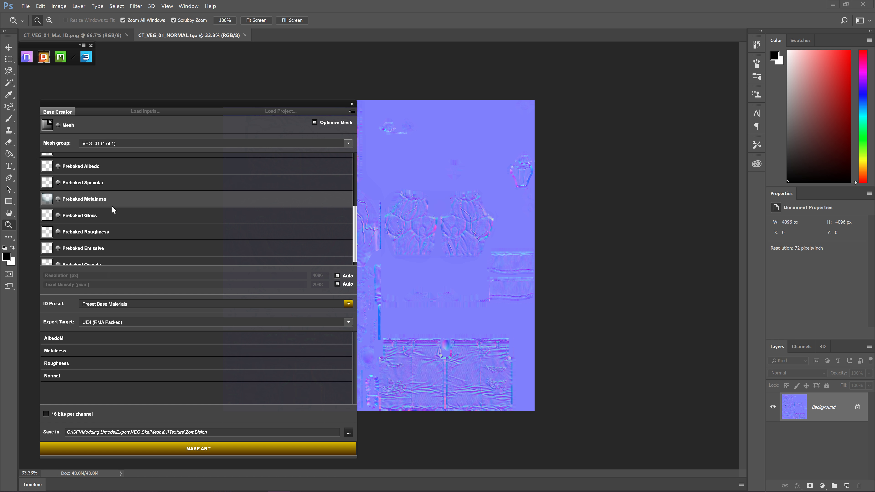
scroll(112, 206, "up", 3)
scroll(59, 183, "up", 3)
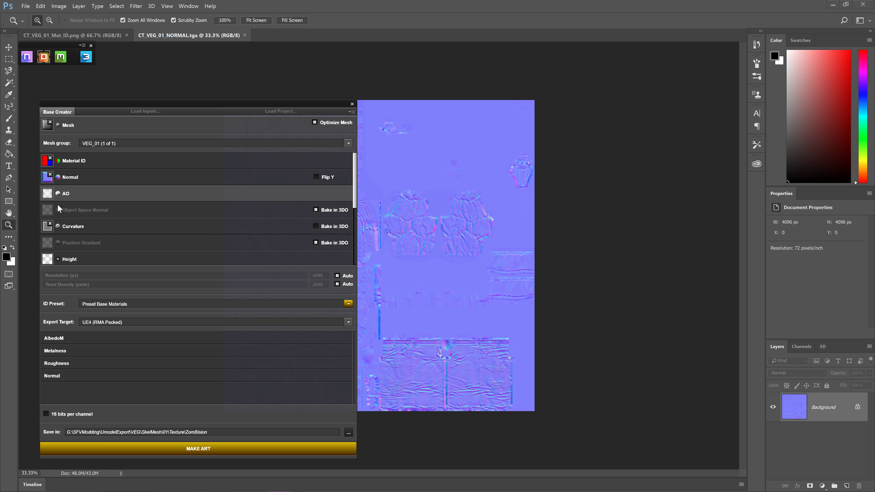
scroll(57, 204, "down", 1)
scroll(277, 204, "down", 1)
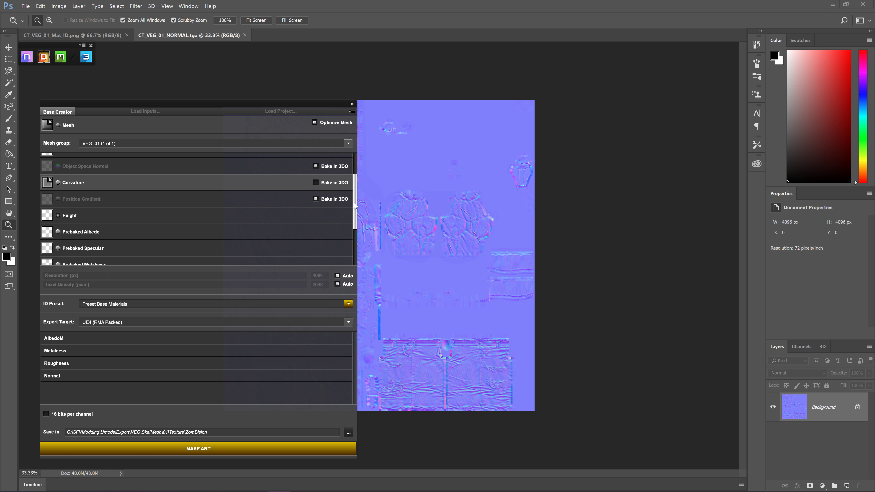
scroll(103, 204, "down", 3)
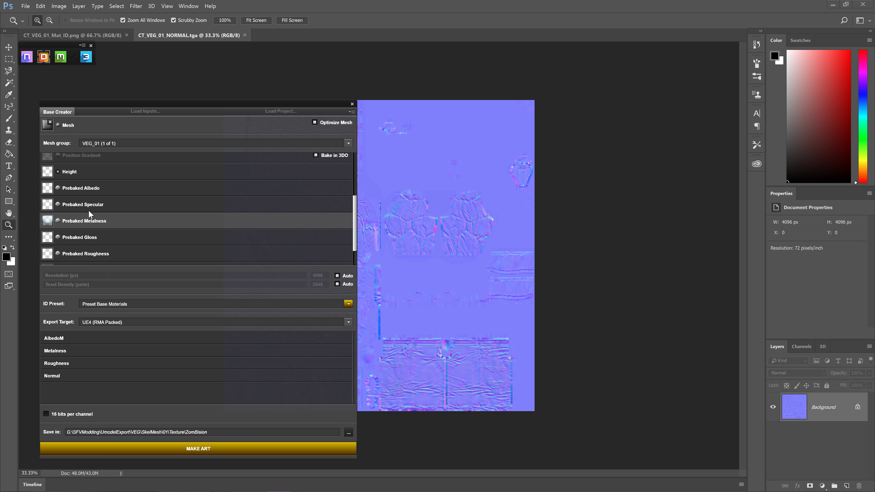
left_click(47, 188)
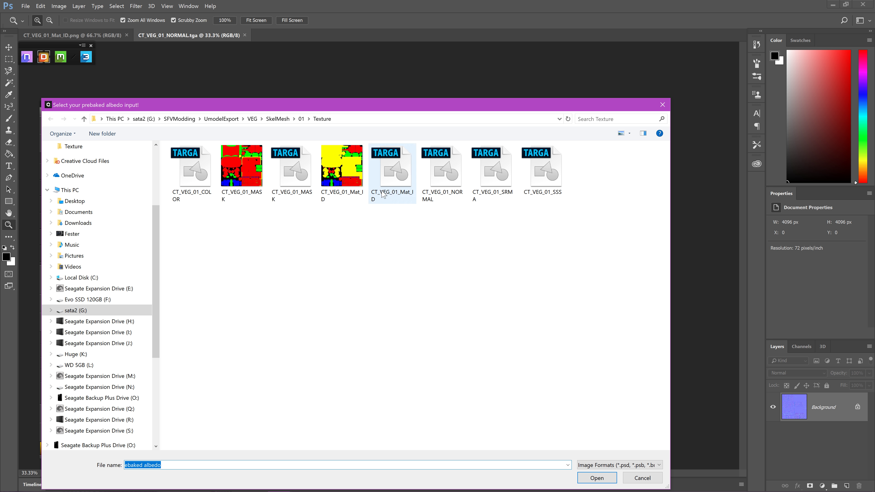
double_click(189, 182)
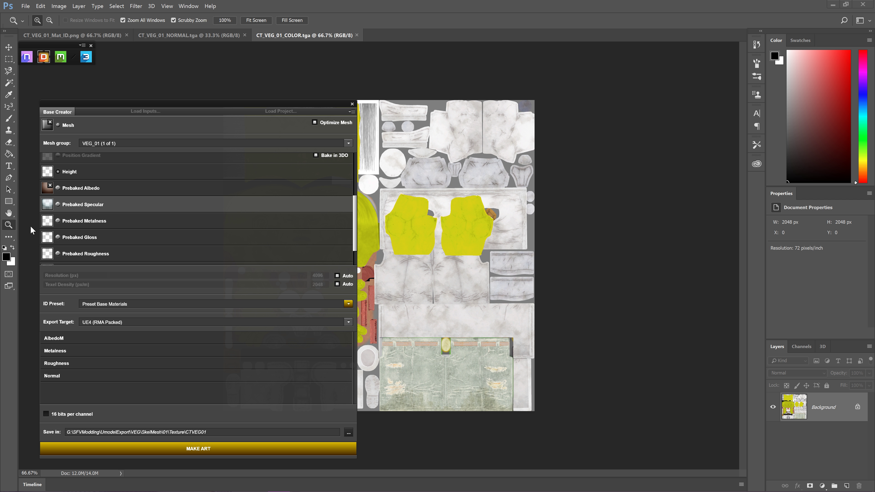
- Try the UE4 export target, return to UE4 (RMA Packed), and keep Preset Base Materials as the ID preset
scroll(119, 226, "down", 2)
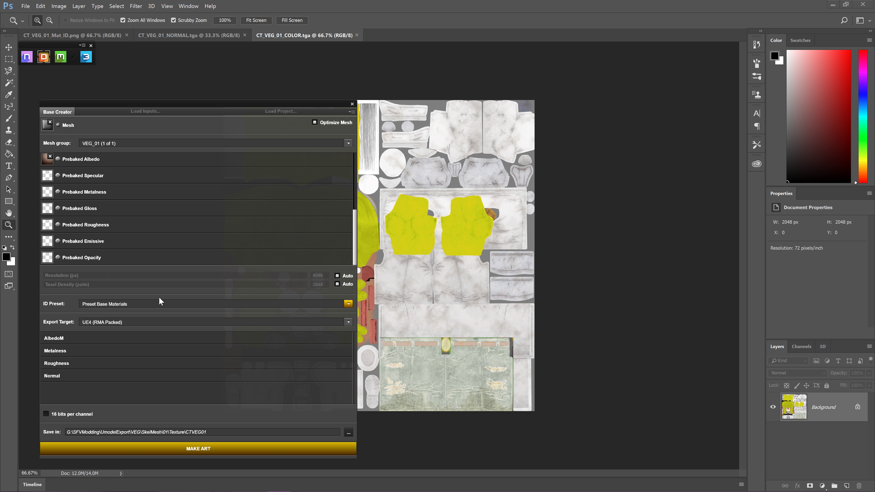
left_click(88, 323)
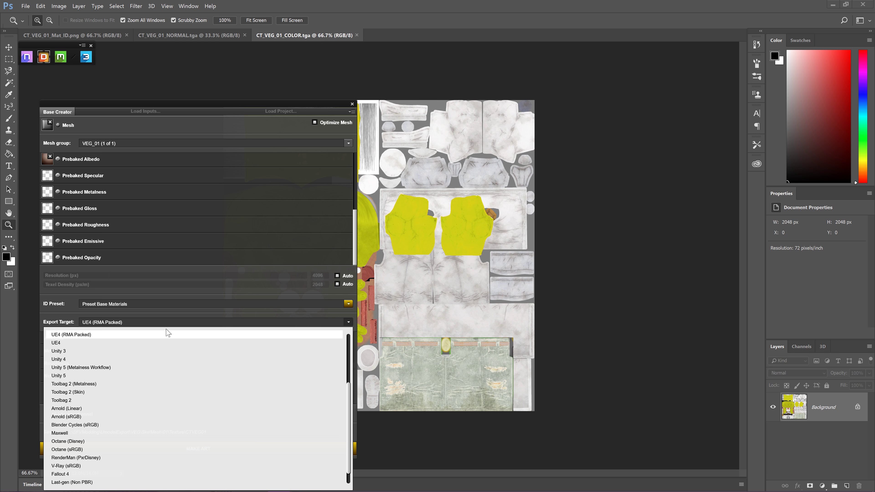
left_click(68, 335)
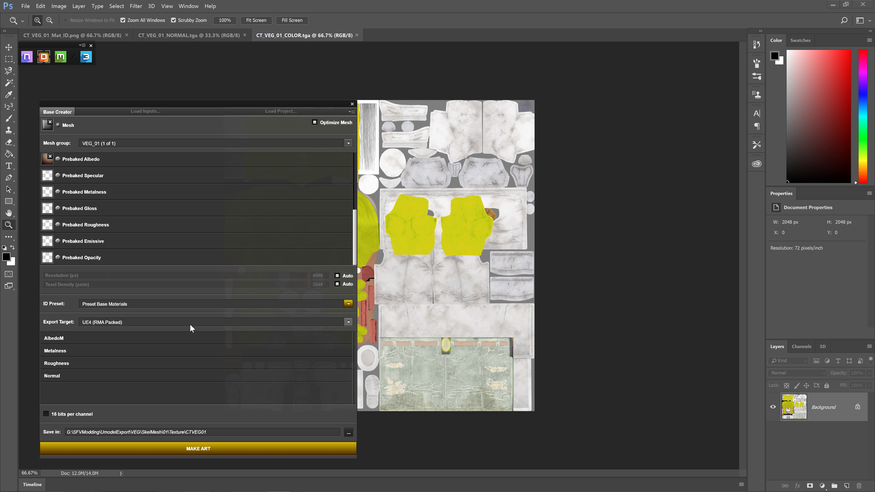
left_click(102, 323)
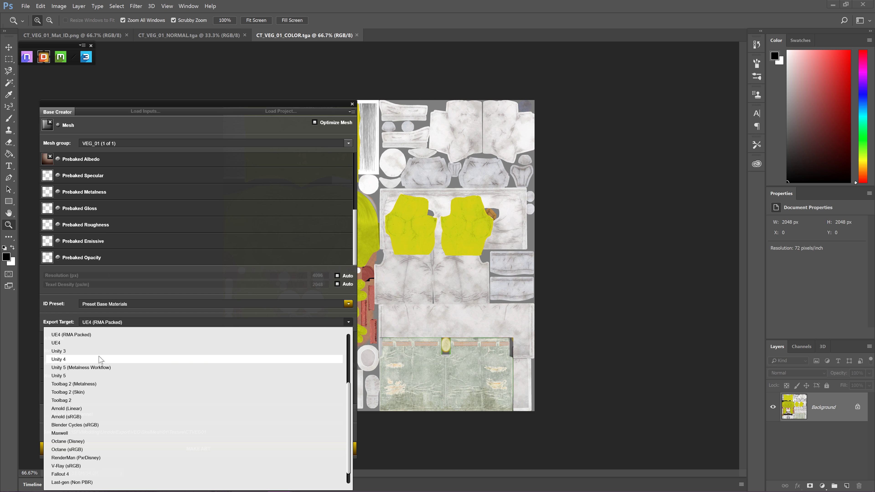
left_click(89, 343)
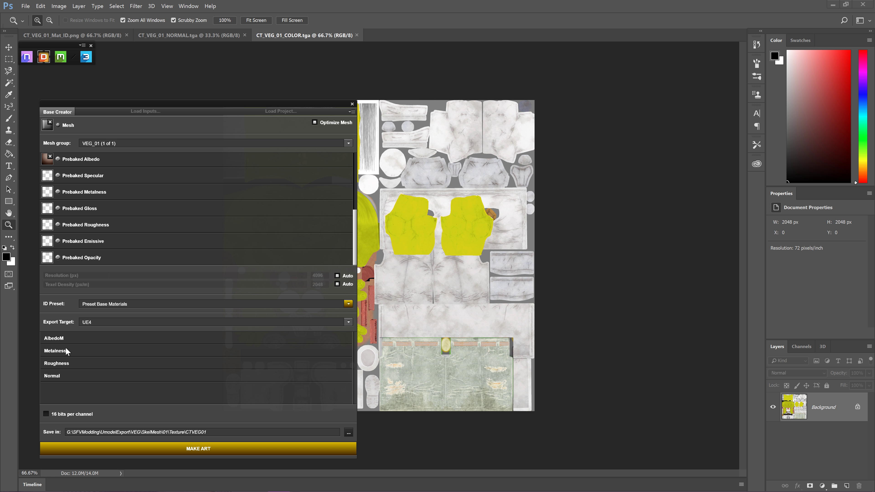
left_click(125, 322)
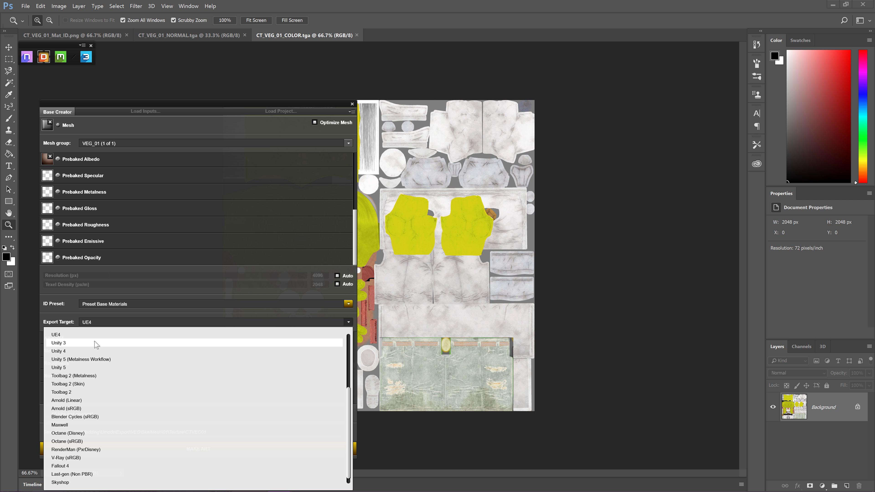
left_click(69, 351)
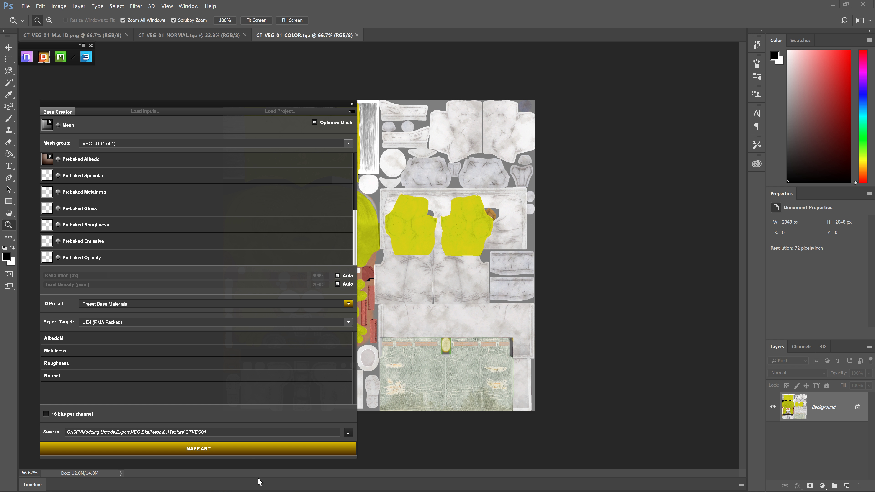
left_click(144, 304)
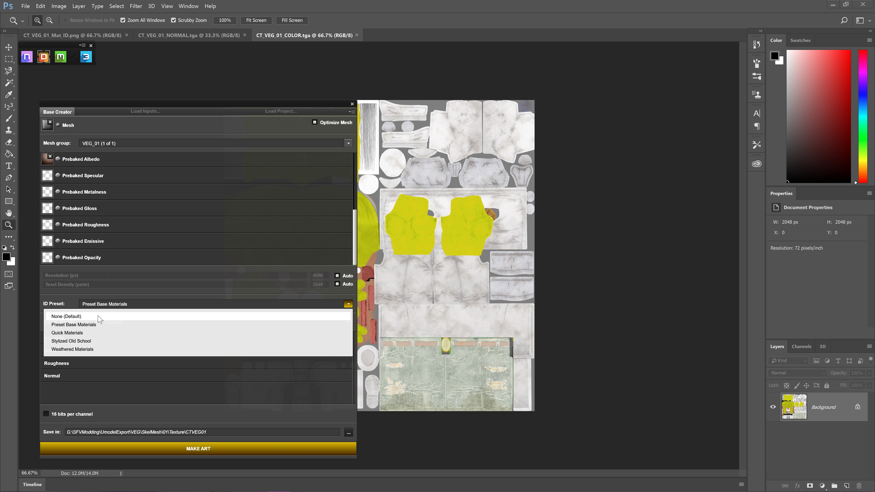
left_click(83, 325)
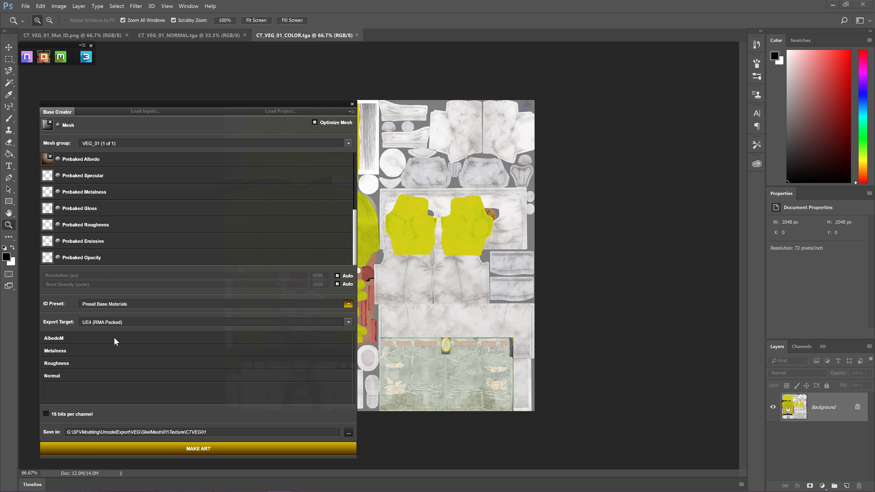
- Generate the DDO project from the loaded inputs and move its floating layer window clear of the texture
left_click(203, 448)
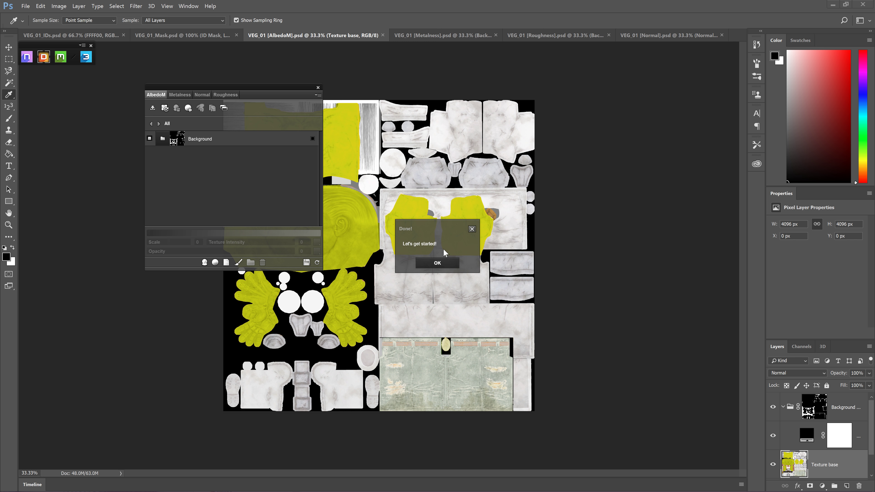
left_click(445, 262)
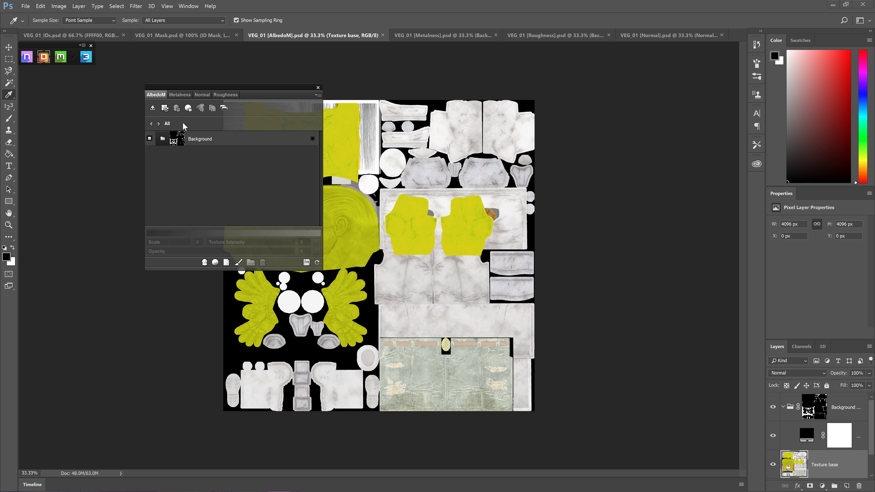
left_click_drag(178, 89, 53, 165)
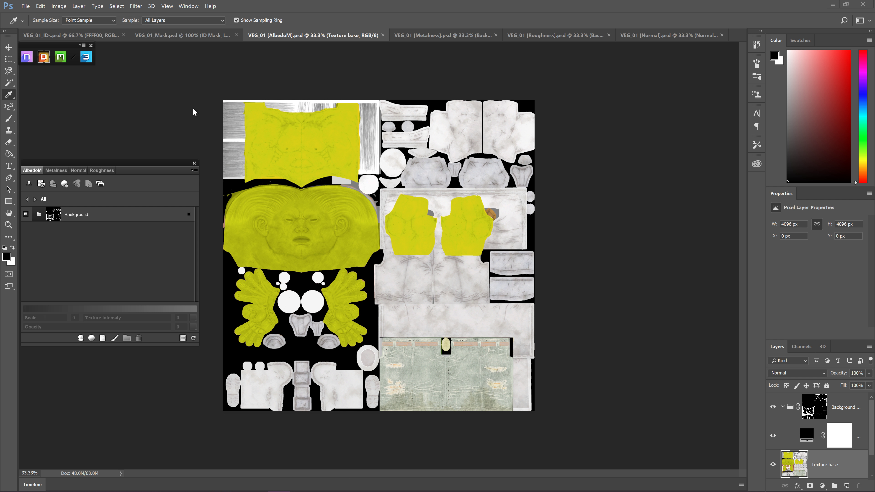
left_click_drag(134, 160, 150, 146)
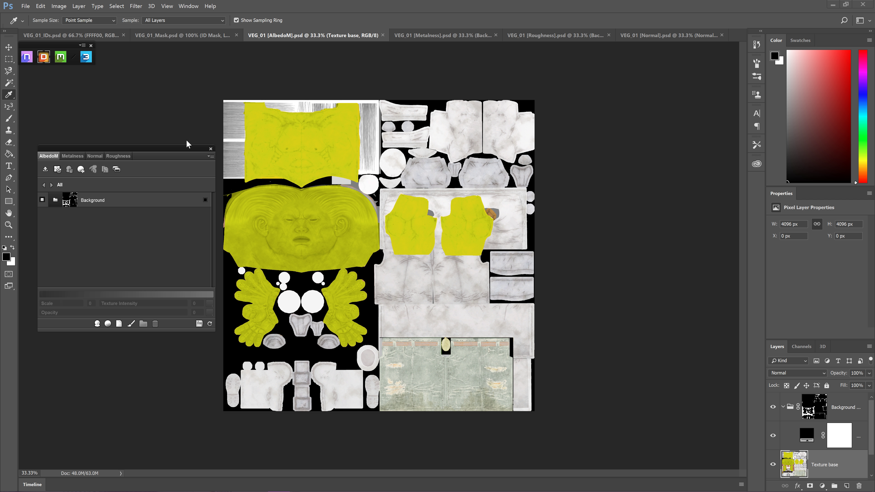
- Look through the generated Metalness, Roughness and Normal maps
left_click(79, 156)
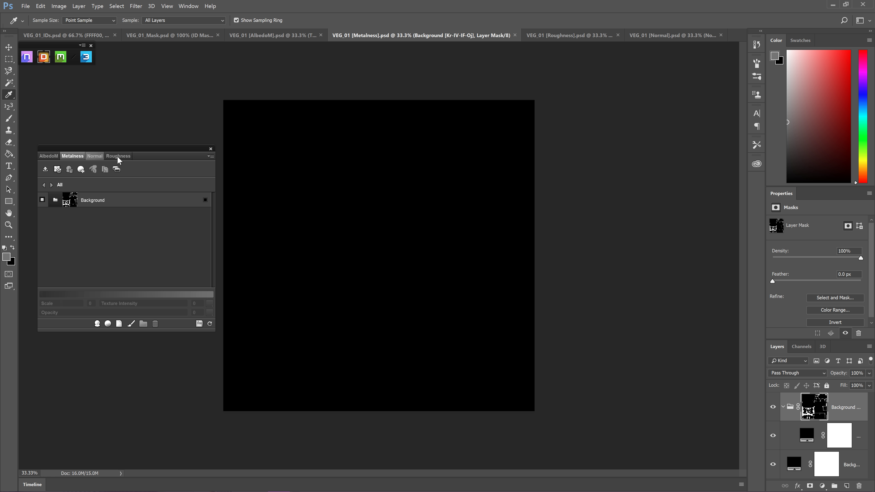
left_click(117, 156)
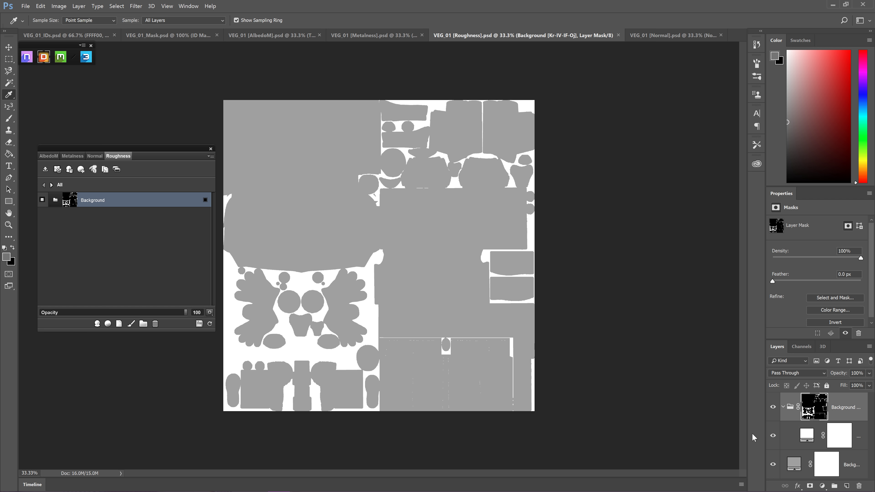
left_click(95, 155)
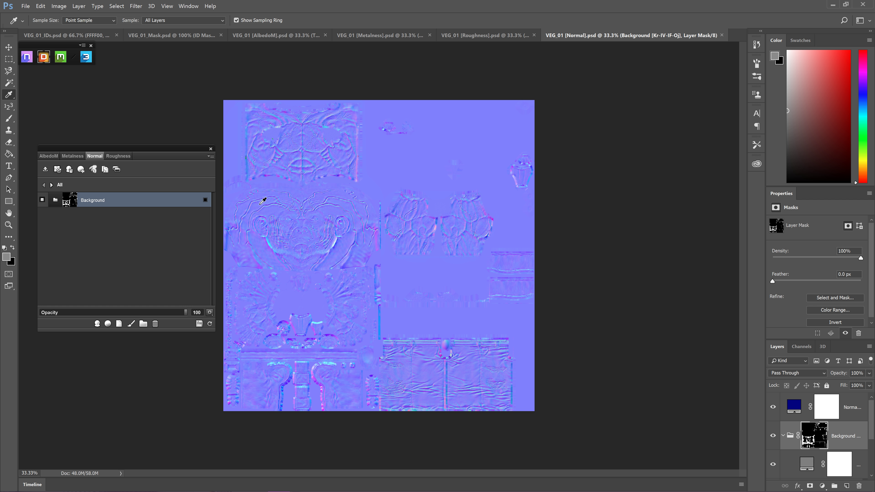
- Examine the Normal map's face details at close zoom, return to the full view and check its layer stack
left_click(8, 225)
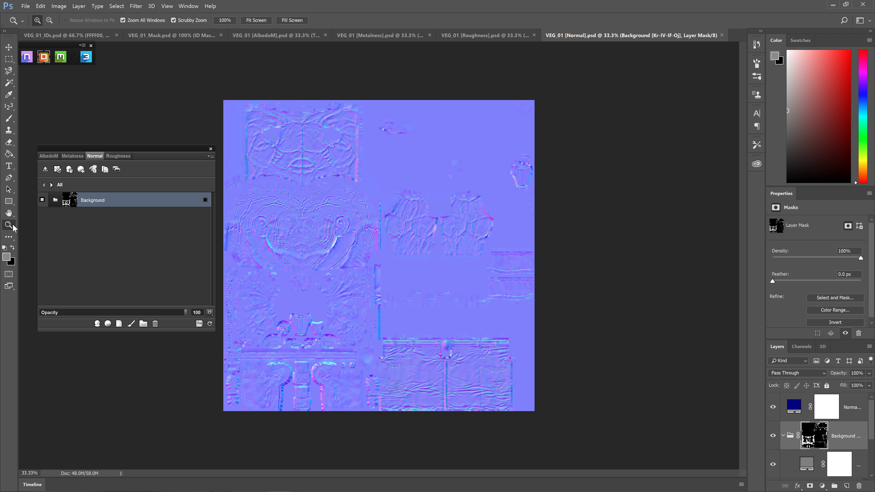
right_click(345, 220)
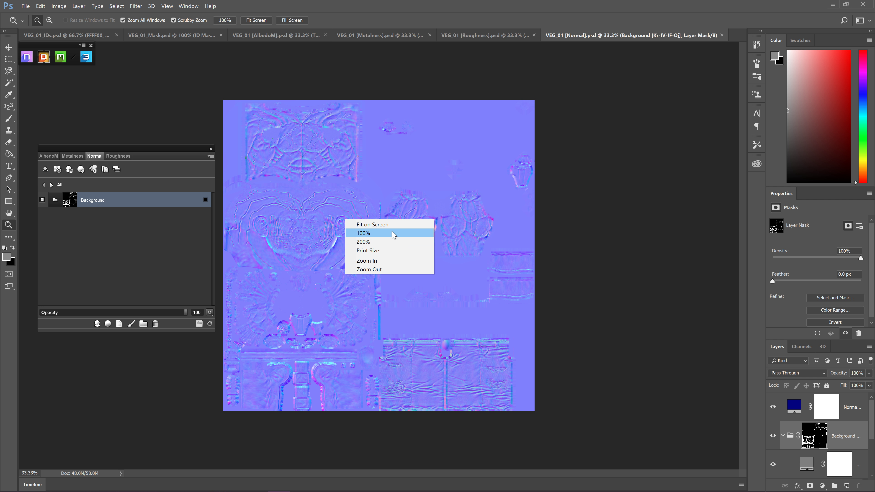
left_click(387, 226)
left_click(334, 249)
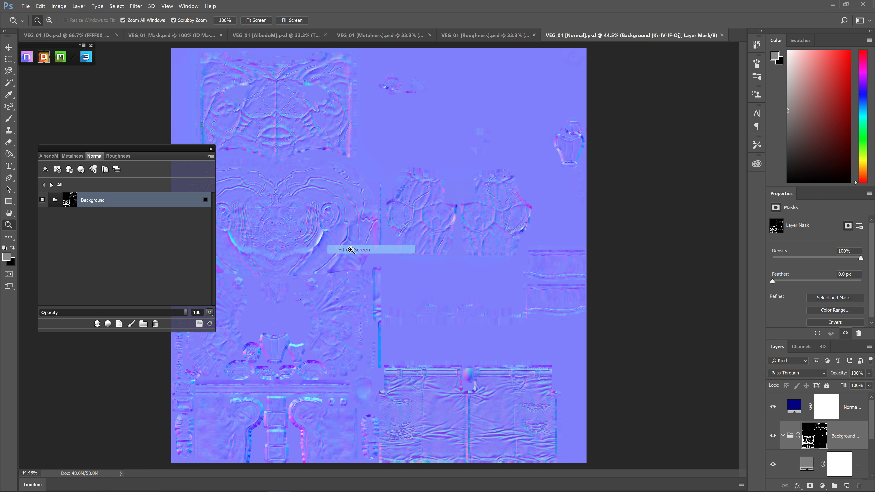
right_click(347, 253)
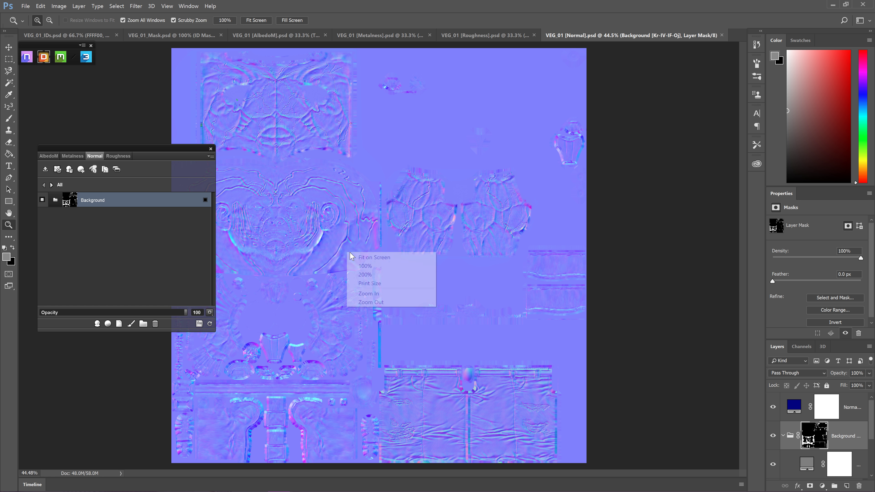
left_click(360, 265)
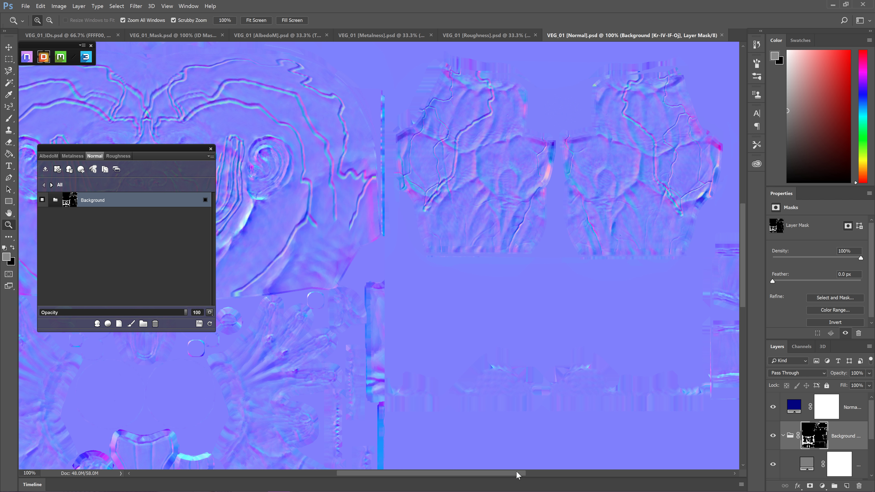
scroll(341, 290, "up", 5)
scroll(340, 290, "left", 5)
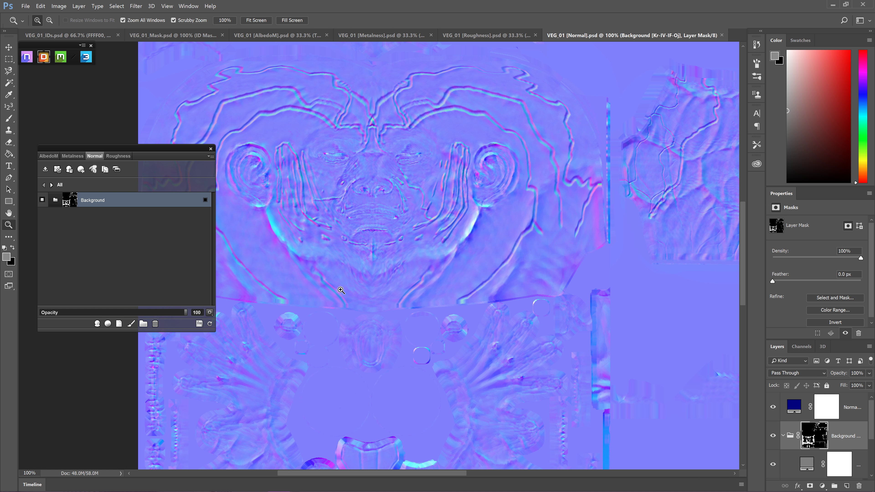
left_click(426, 254)
left_click(426, 254)
right_click(429, 260)
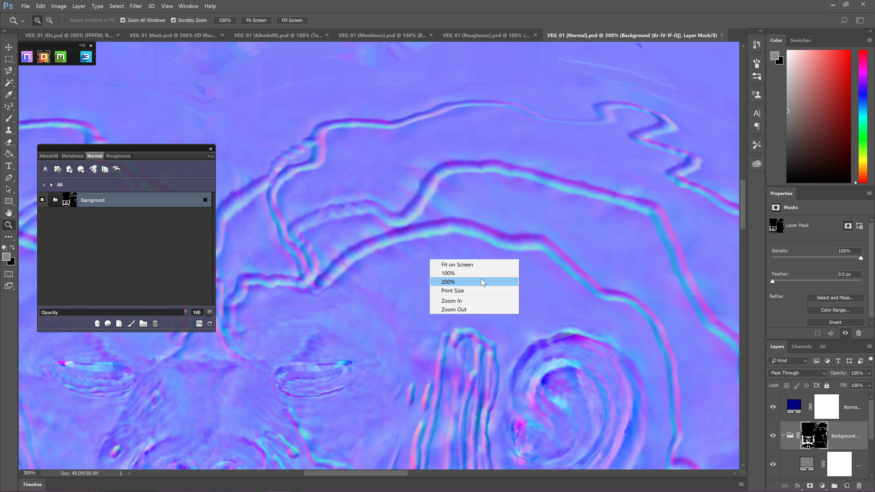
left_click(473, 264)
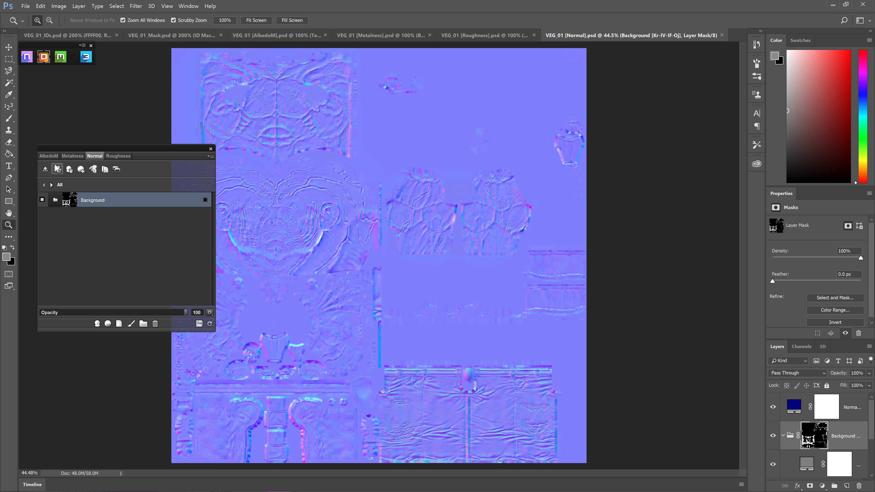
scroll(830, 431, "down", 2)
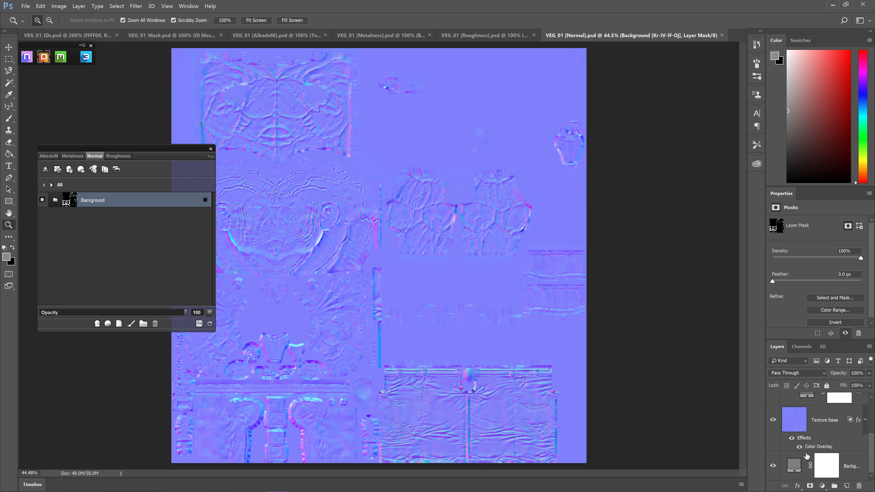
scroll(807, 455, "up", 2)
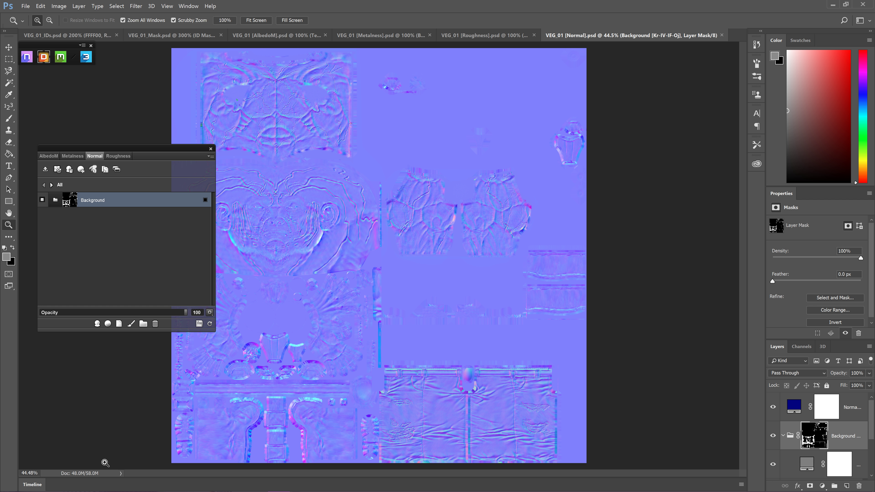
- Bring up the AlbedoM map fitted to the screen and make its Background group the active layer
left_click(71, 156)
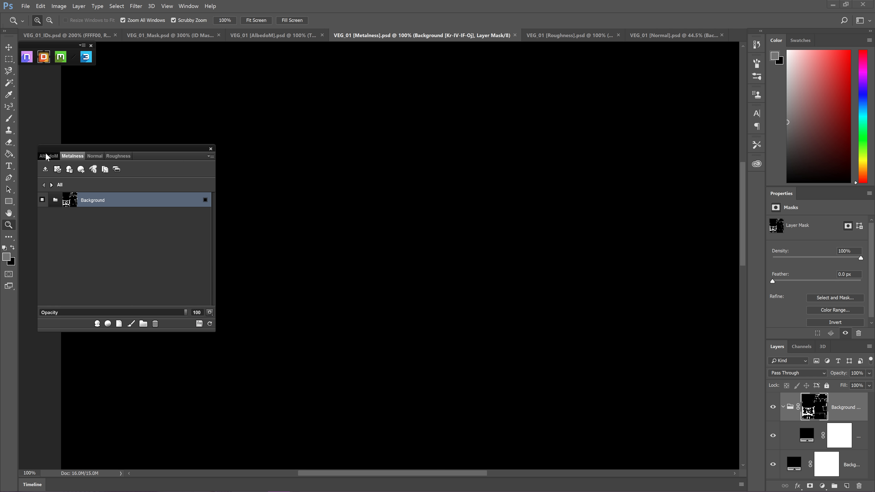
left_click(45, 154)
right_click(428, 269)
left_click(437, 273)
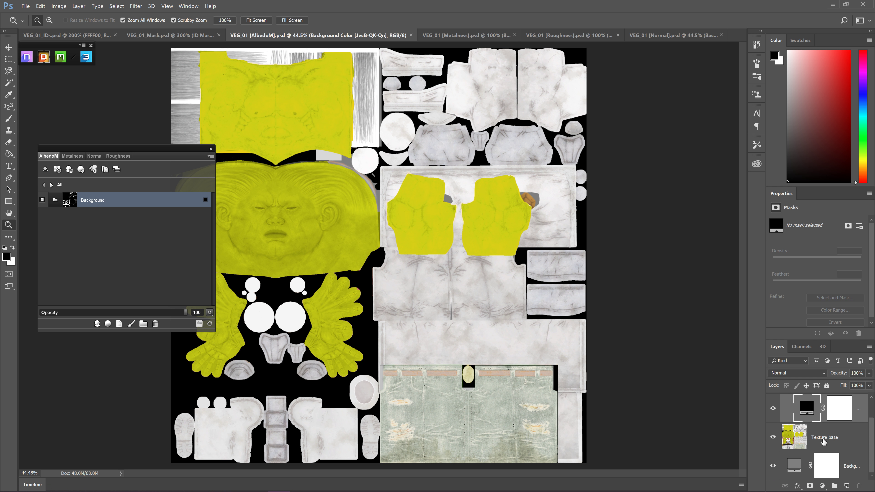
left_click(834, 437)
scroll(809, 442, "up", 1)
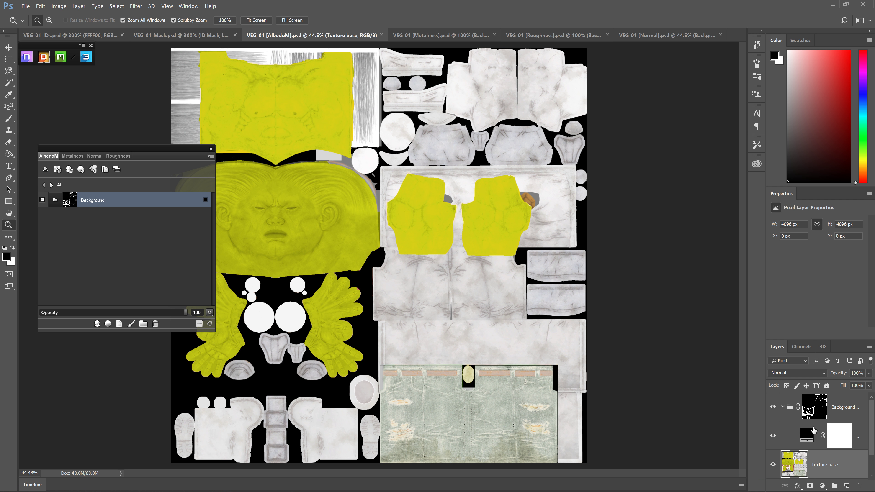
left_click(853, 403)
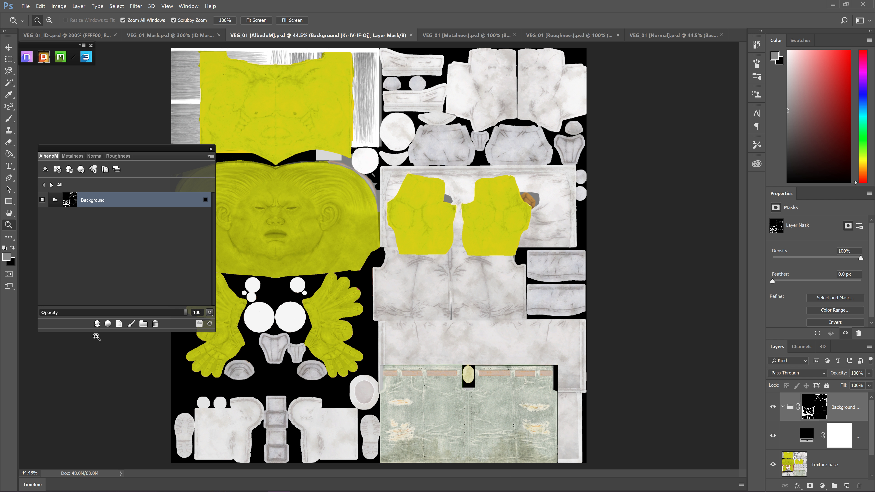
- Browse the DDO materials and create the Inflamed Monster Skin material from the Legacy, Organic, Creature category
left_click(97, 324)
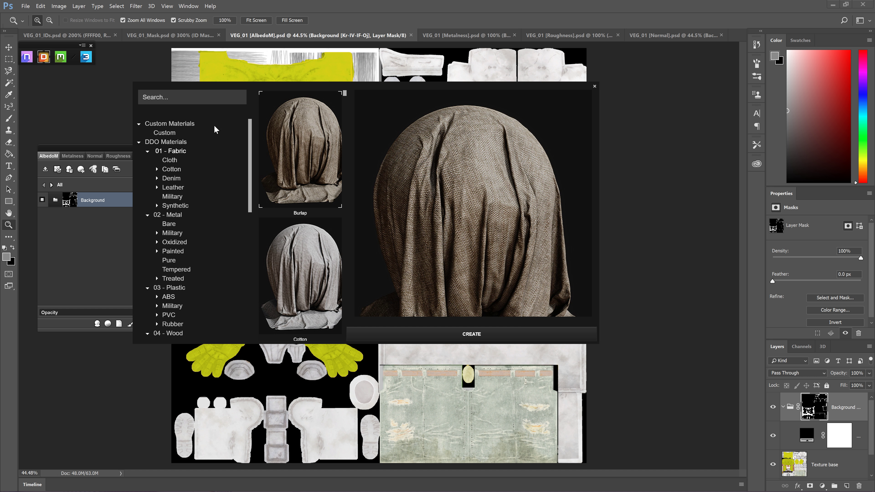
scroll(206, 134, "down", 2)
scroll(195, 145, "up", 1)
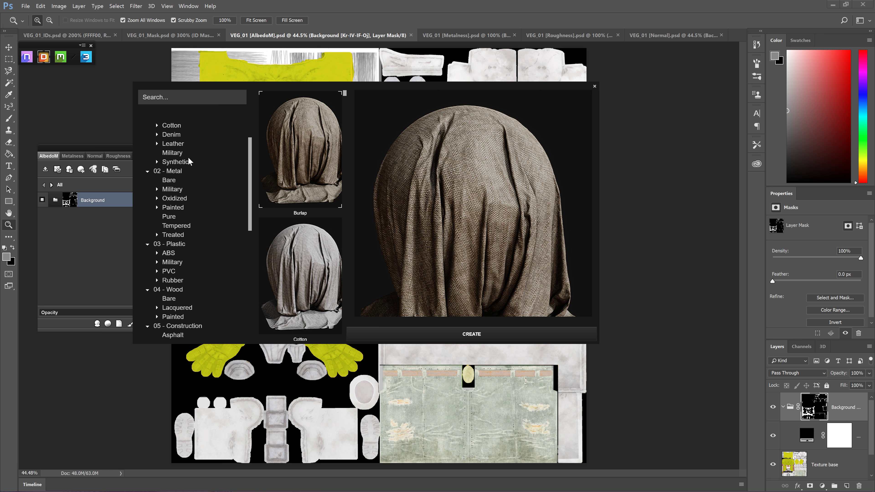
scroll(206, 169, "down", 10)
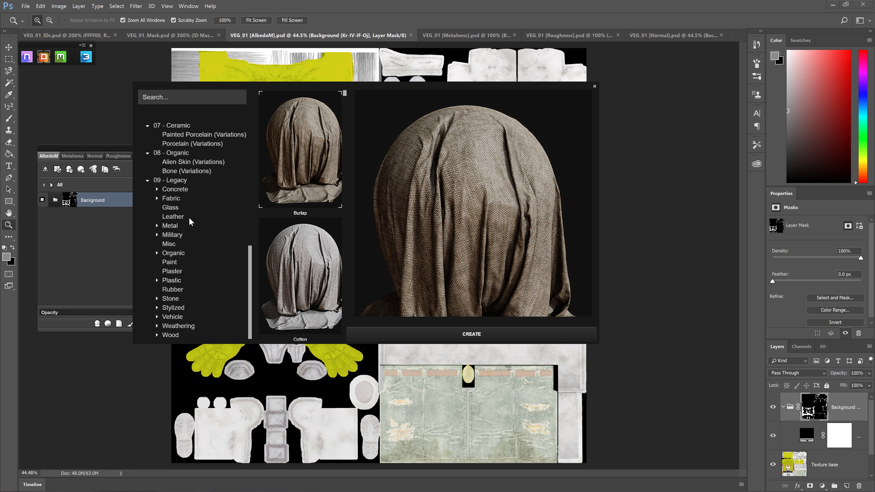
scroll(207, 214, "up", 5)
scroll(200, 217, "down", 5)
scroll(165, 253, "up", 15)
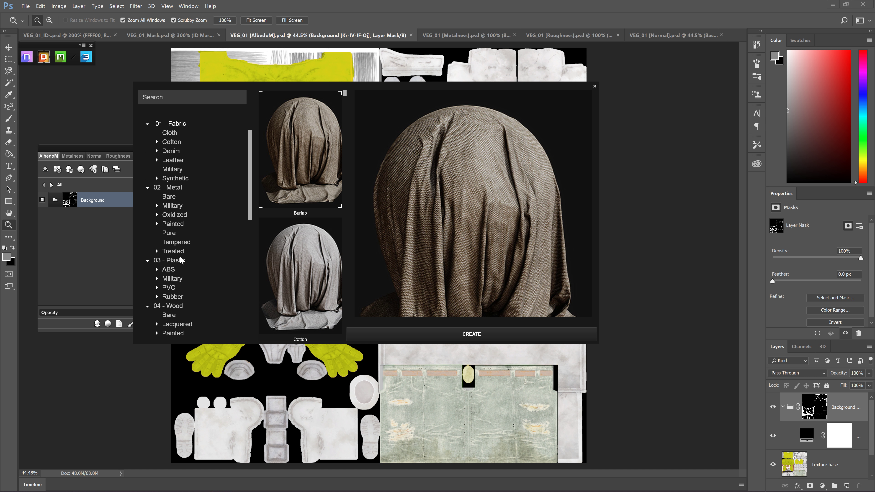
scroll(180, 272, "down", 15)
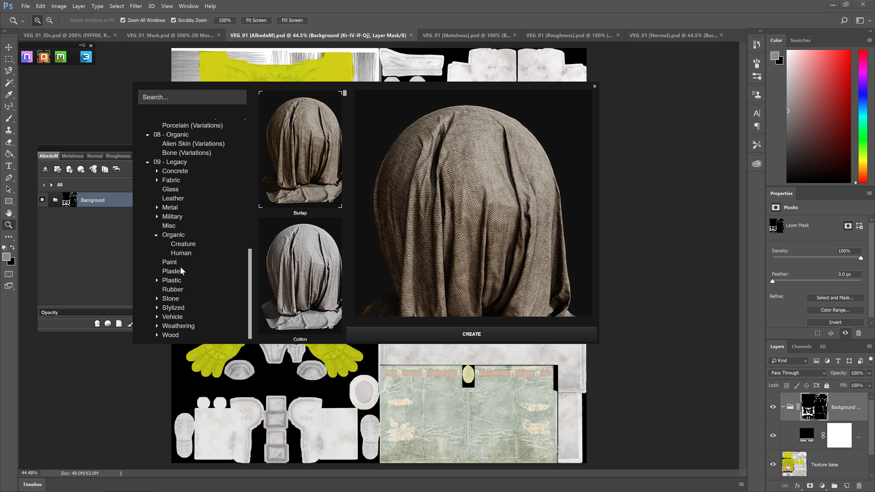
left_click(187, 244)
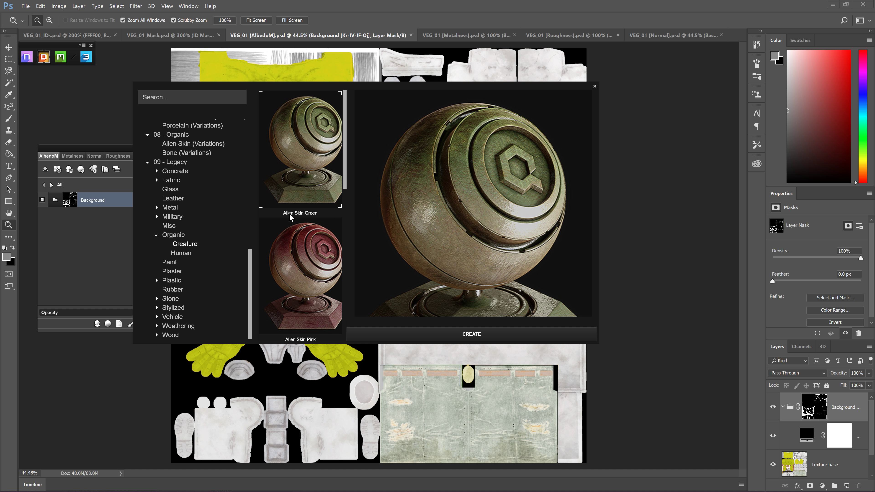
scroll(289, 216, "down", 3)
left_click(317, 307)
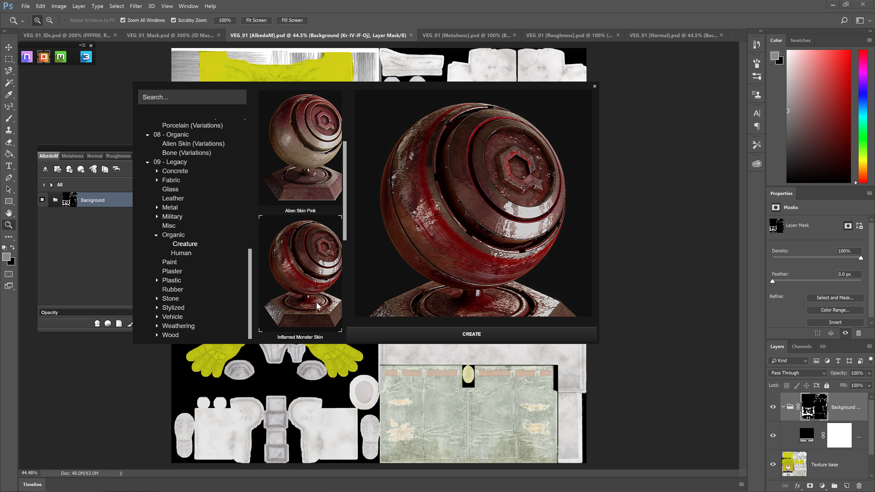
left_click(524, 338)
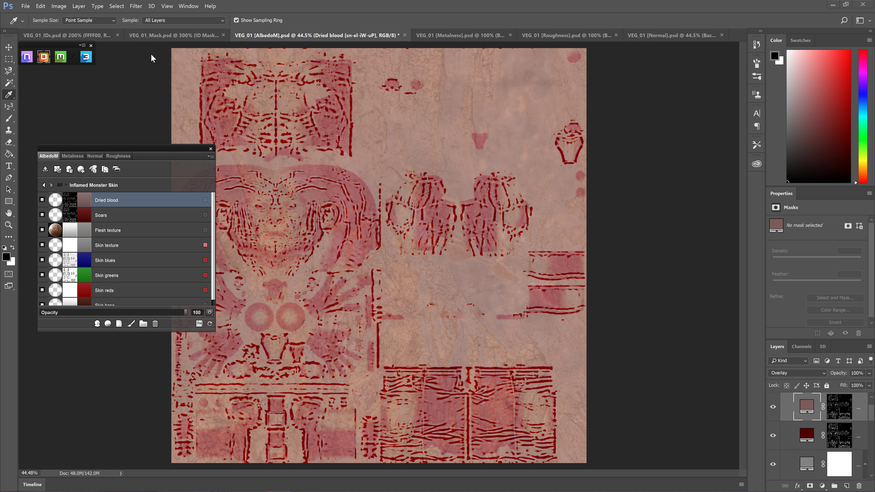
- Inspect the Inflamed Monster Skin material on the AlbedoM map at 200% and return to the fitted view
left_click(98, 34)
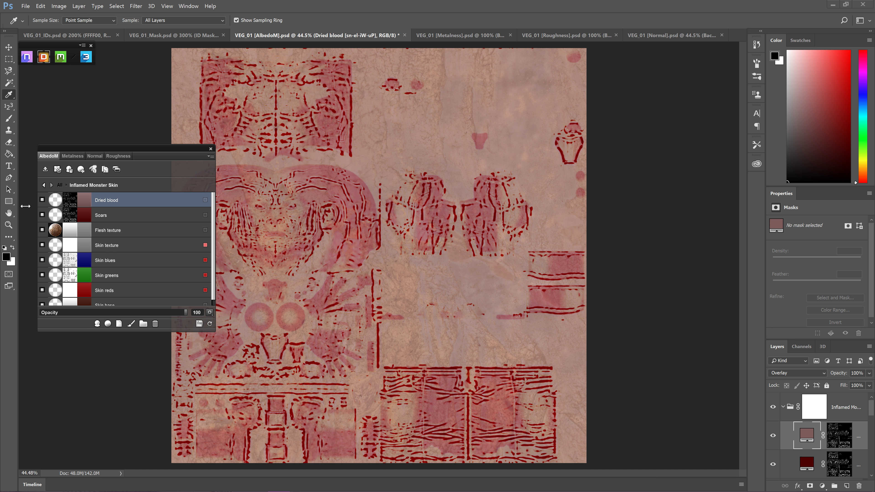
double_click(9, 224)
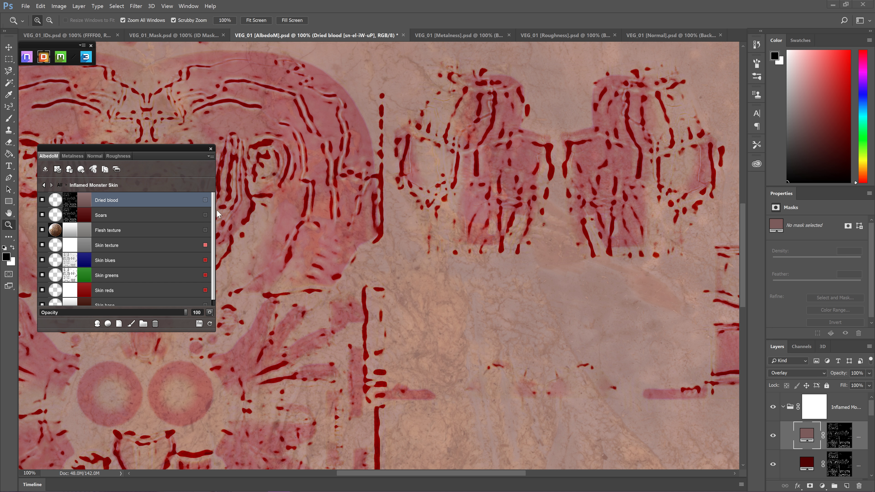
left_click(290, 203)
right_click(292, 196)
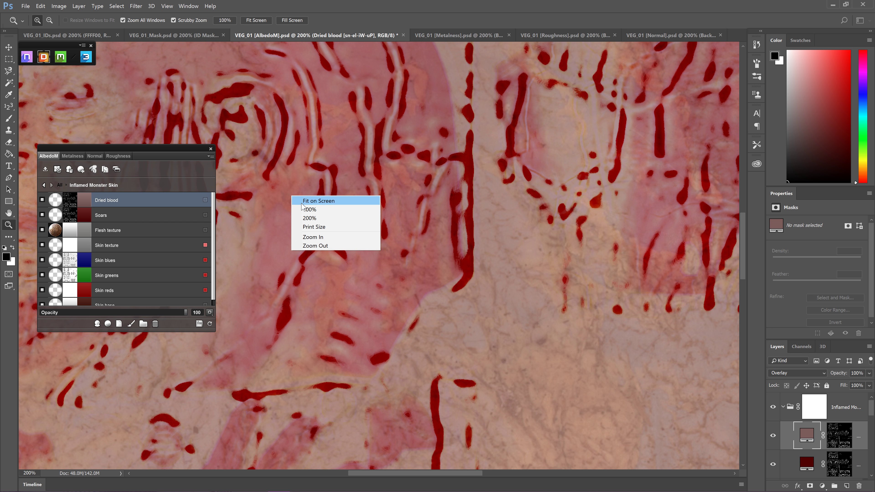
left_click(302, 203)
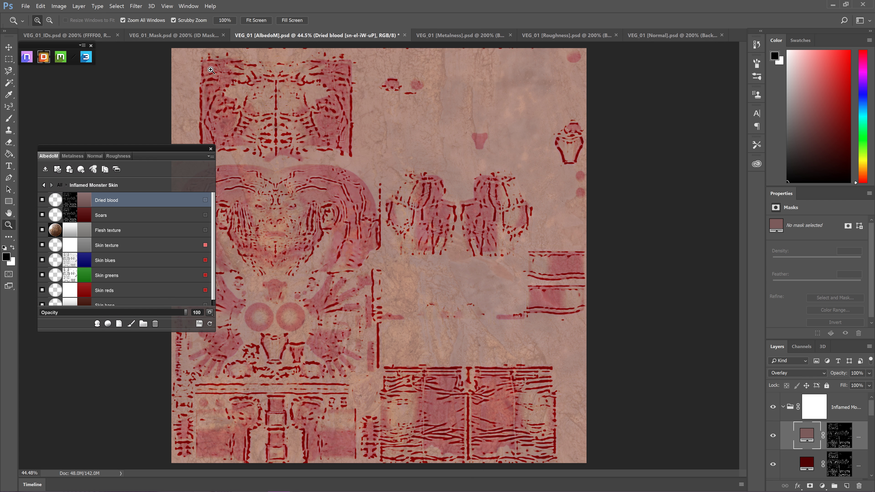
- Bring up VEG_01_IDs.psd fitted to the screen and select the layer mask of the yellow FFFF00 layer
left_click(77, 35)
right_click(371, 203)
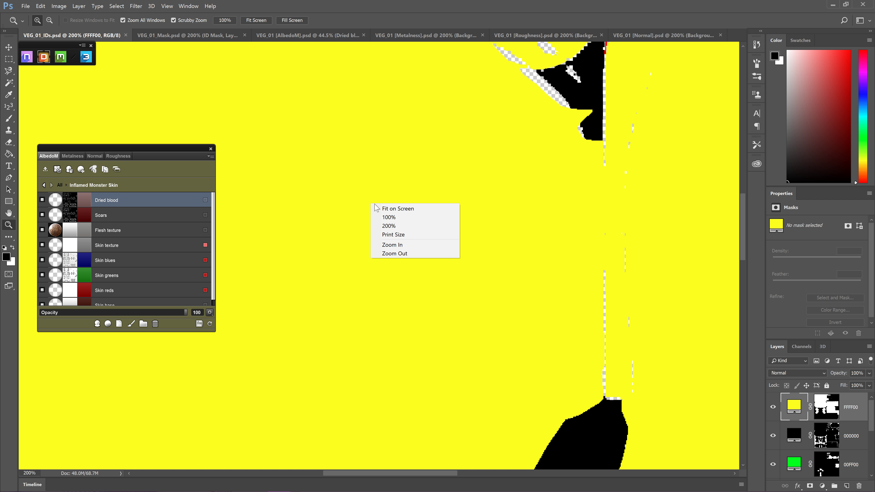
left_click(392, 208)
left_click(827, 407)
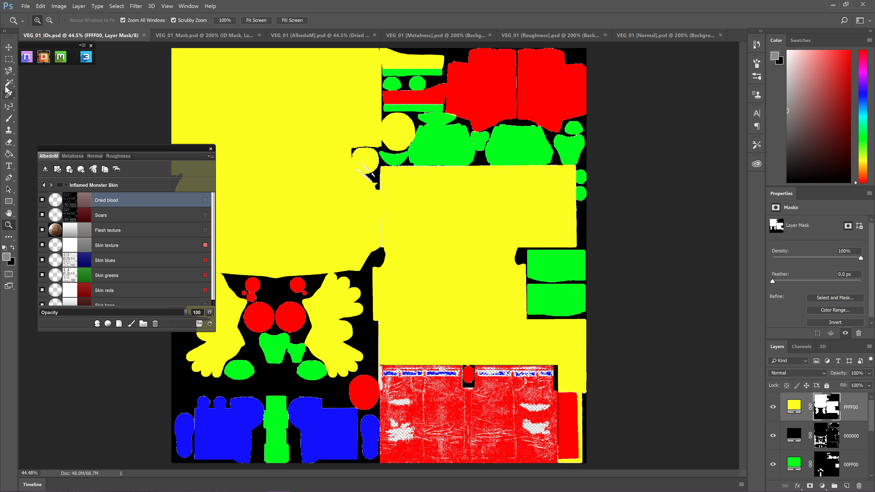
- Choose the Magic Wand tool and look through the layer and mask options of the yellow FFFF00 layer
left_click(12, 85)
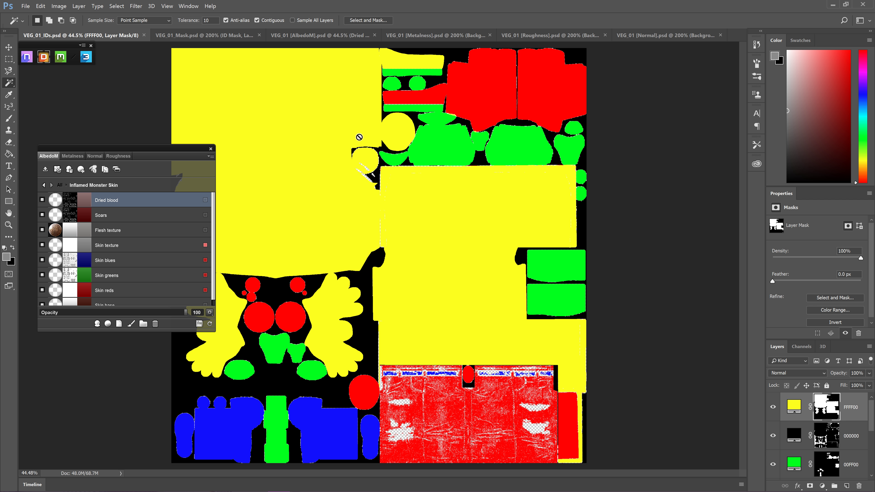
right_click(824, 409)
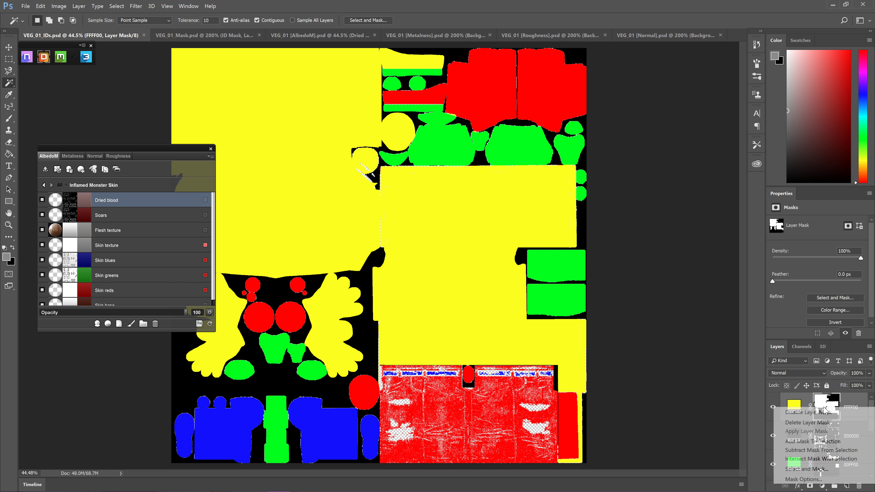
right_click(799, 403)
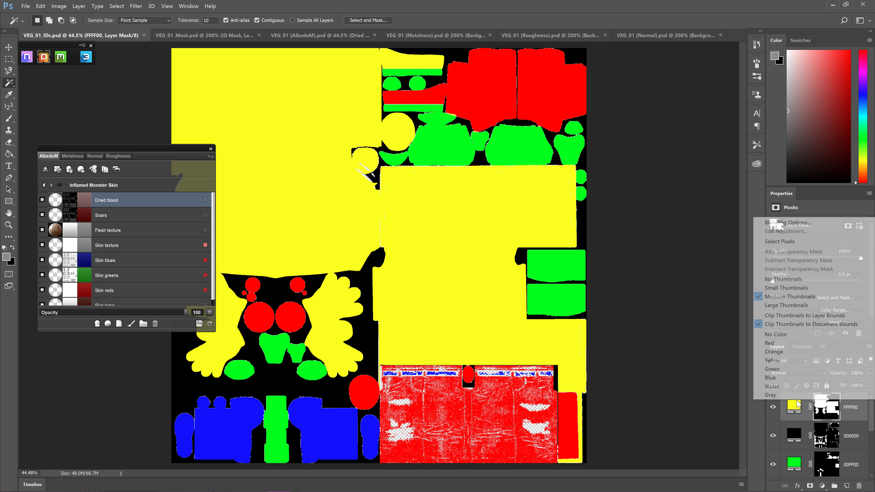
right_click(820, 412)
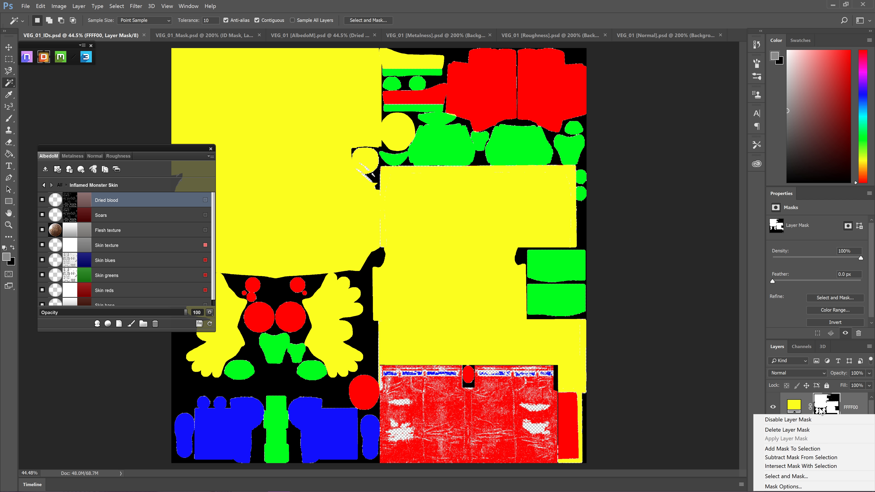
left_click(775, 486)
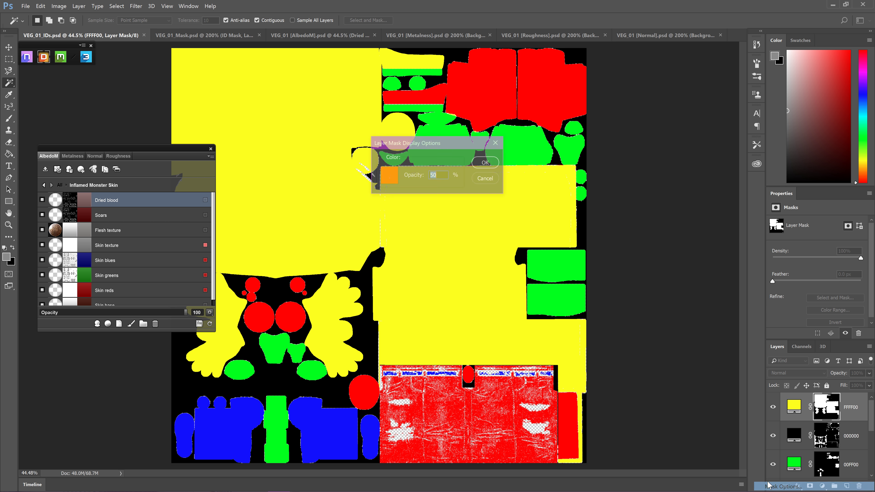
left_click(486, 179)
right_click(794, 406)
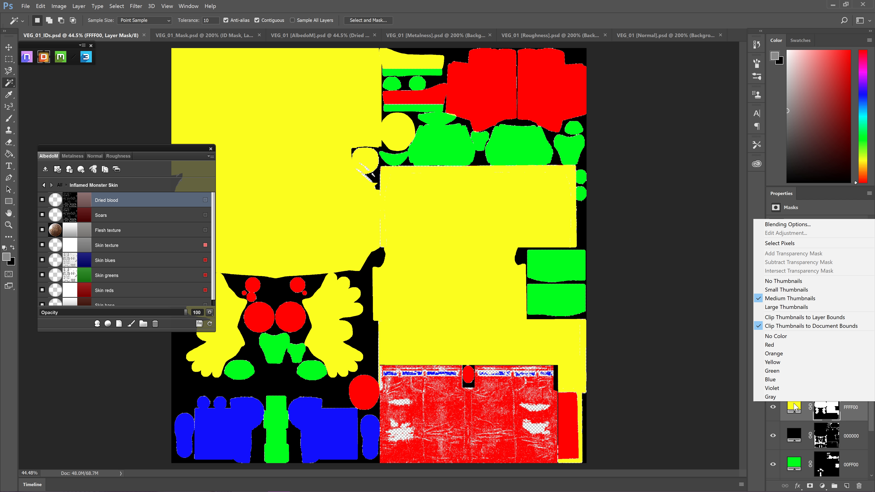
left_click(829, 416)
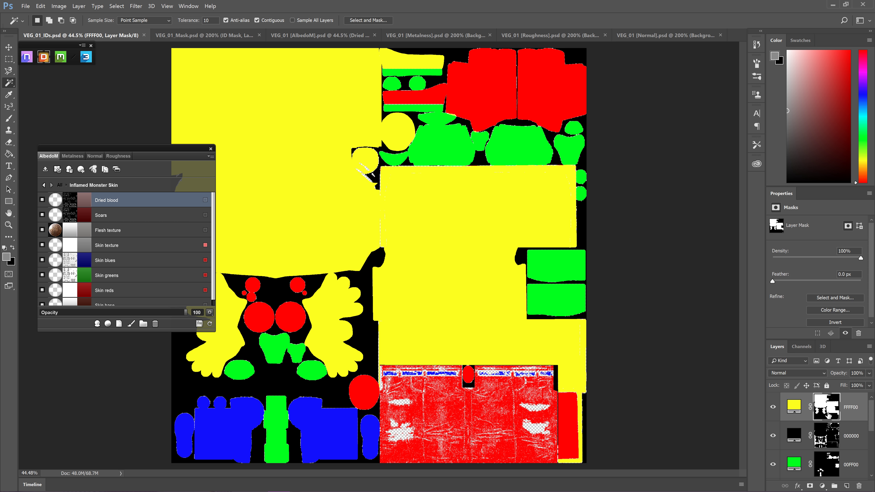
right_click(828, 405)
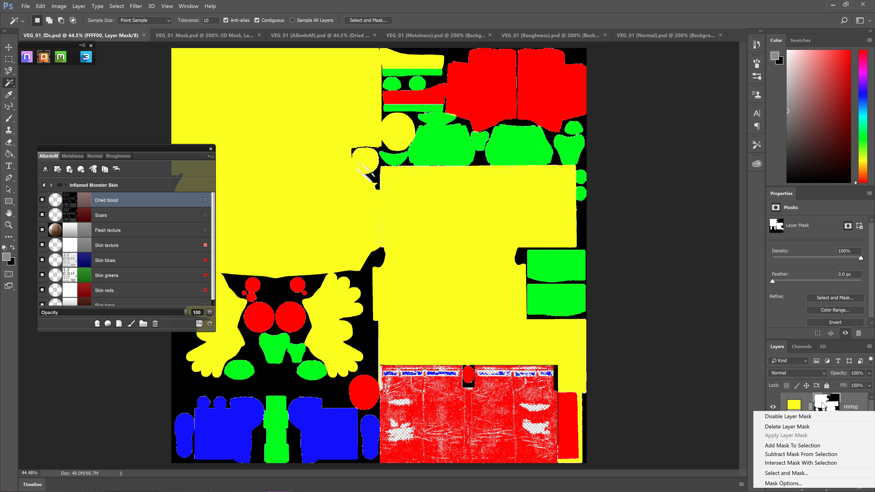
left_click(822, 404)
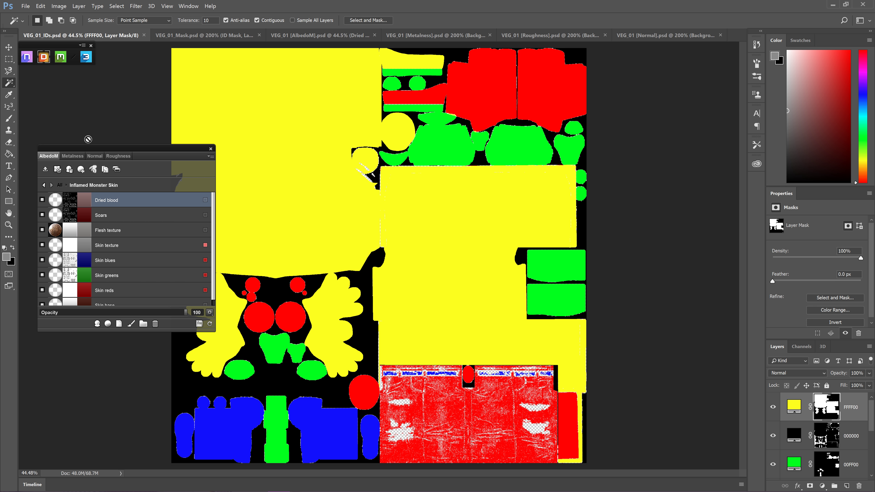
- Bring up the AlbedoM map and try Select and Mask on the Dried blood layer's mask
left_click(48, 156)
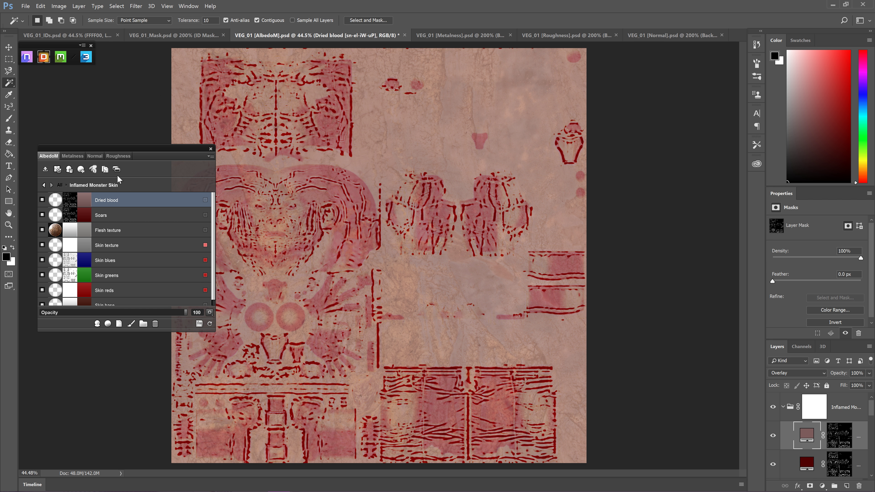
right_click(435, 218)
right_click(374, 284)
left_click(344, 234)
left_click(834, 435)
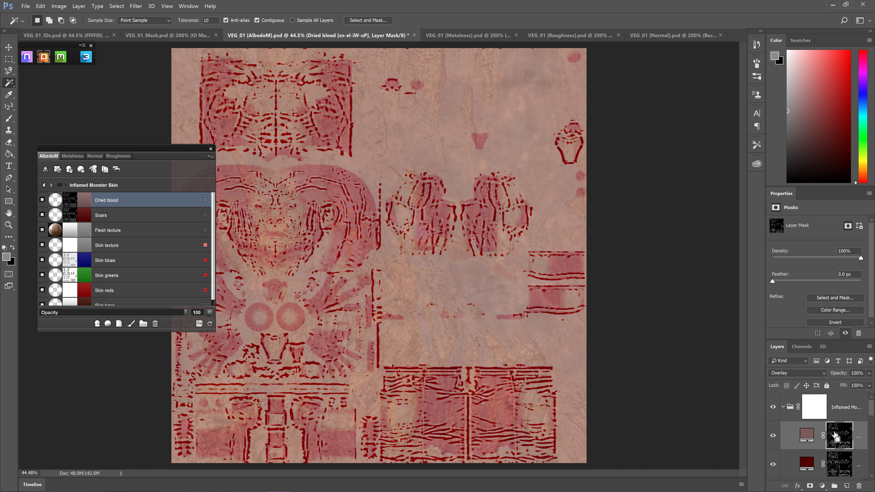
right_click(838, 427)
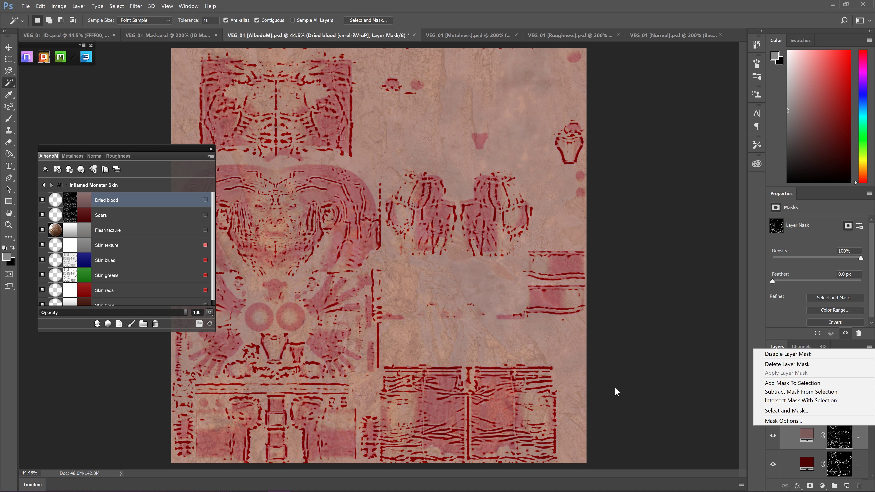
left_click(780, 410)
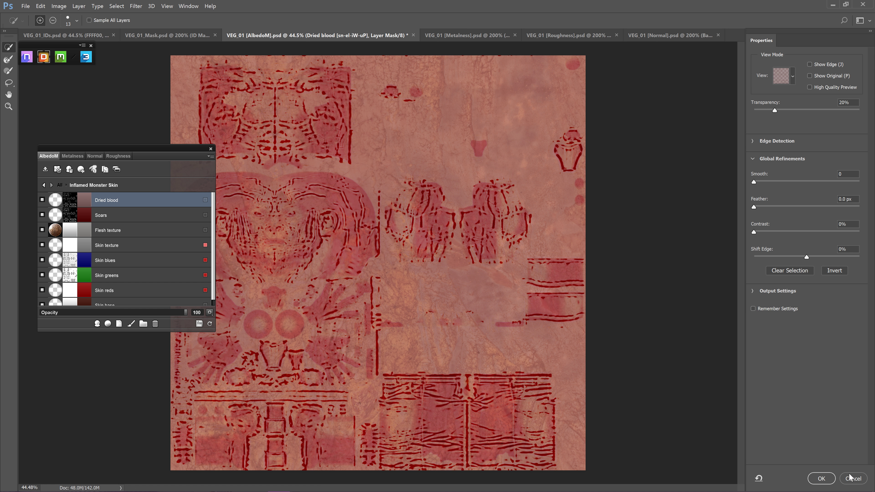
left_click(854, 480)
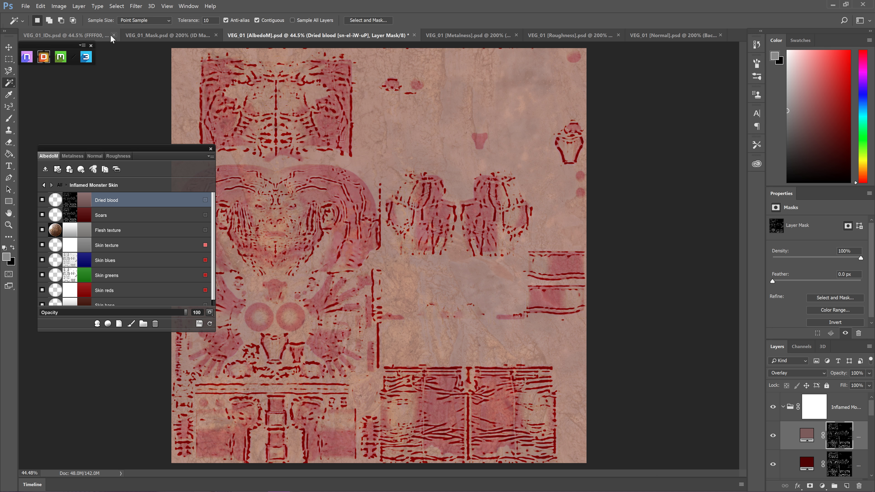
- Open CT_VEG_01_Mat_ID.tga from the character's Texture folder in File Explorer
mouse_move(77, 486)
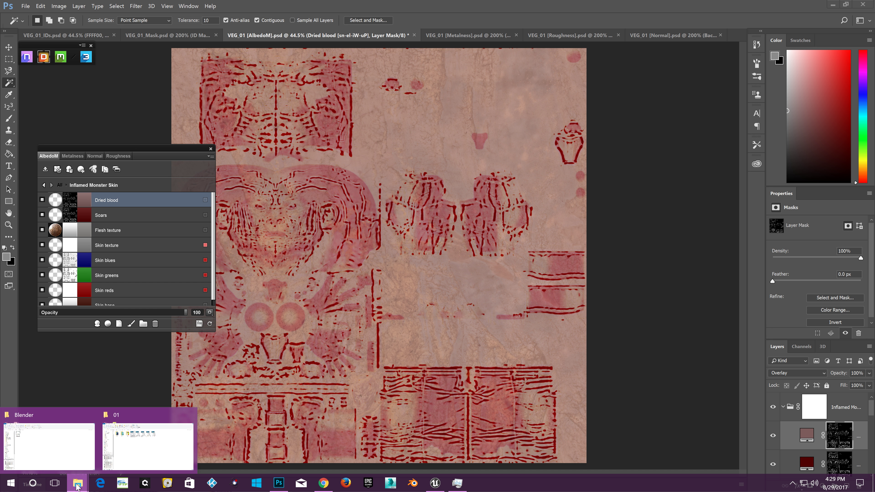
left_click(116, 439)
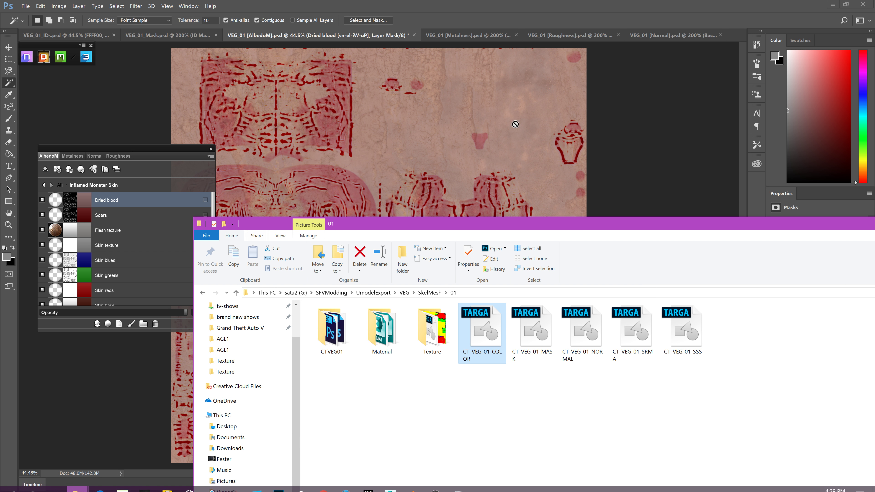
left_click(430, 325)
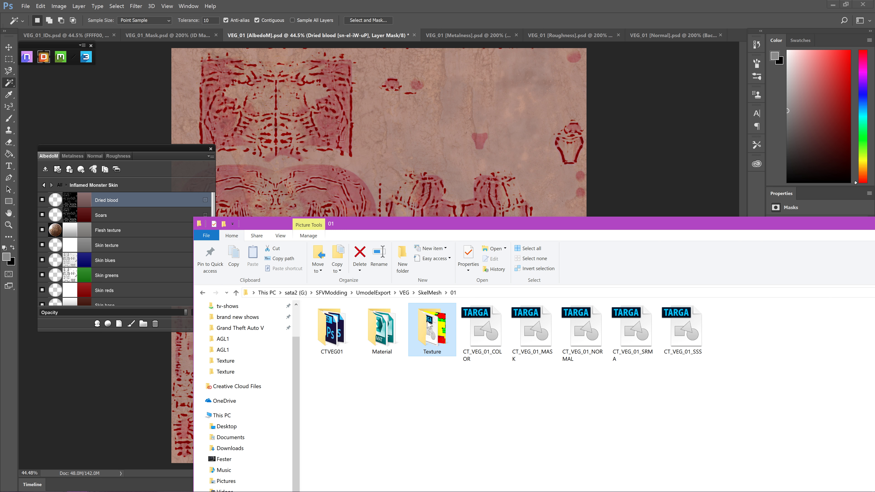
double_click(439, 329)
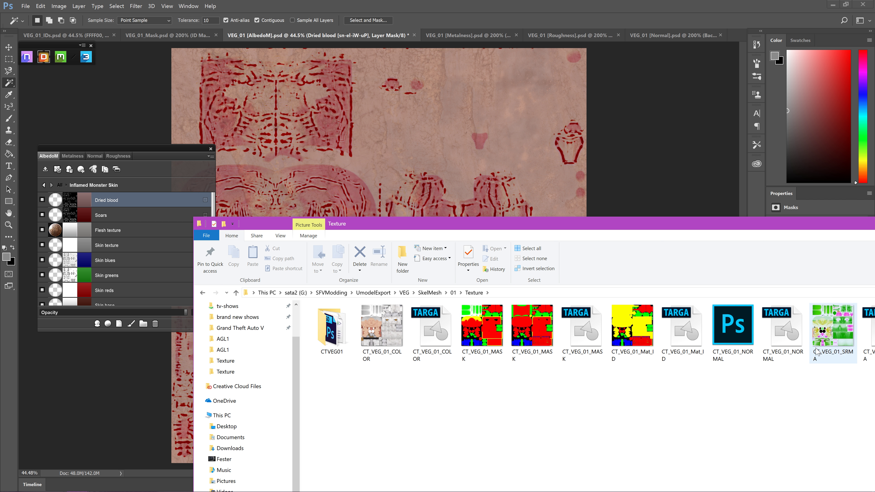
double_click(677, 332)
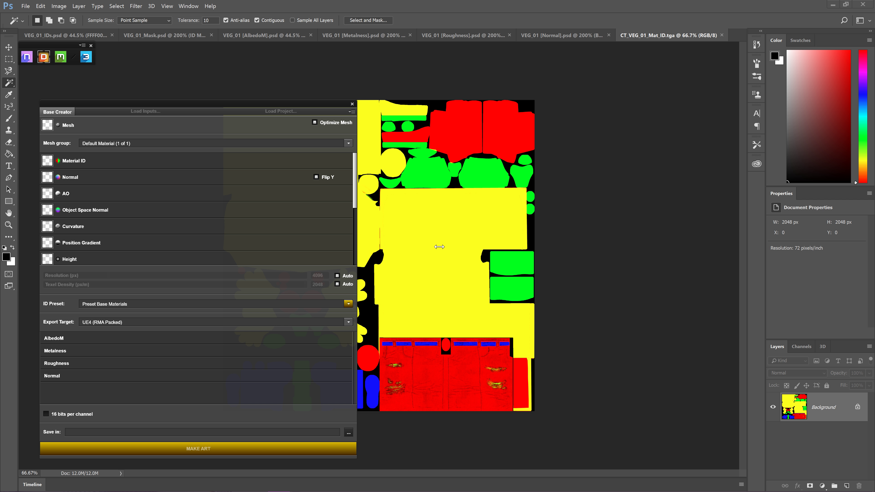
- Select and copy the yellow area of CT_VEG_01_Mat_ID.tga with the Magic Wand and return to the AlbedoM map
left_click(433, 235)
key("ctrl+Tab")
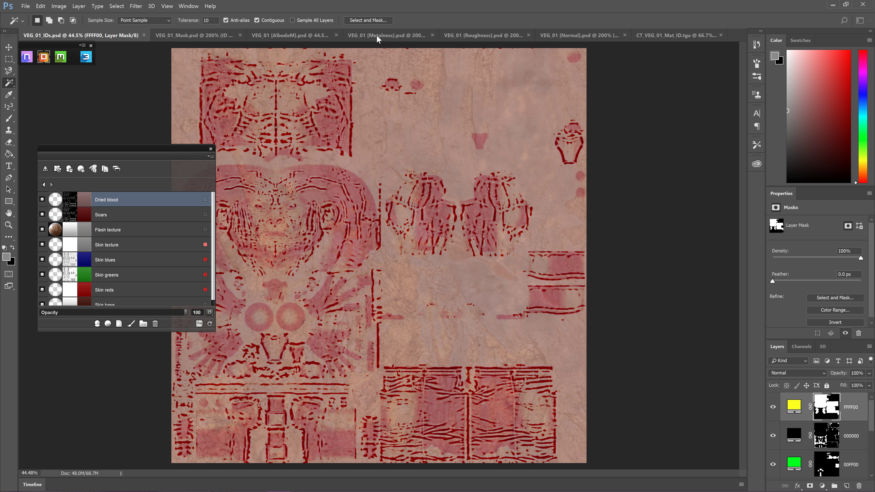
left_click(296, 35)
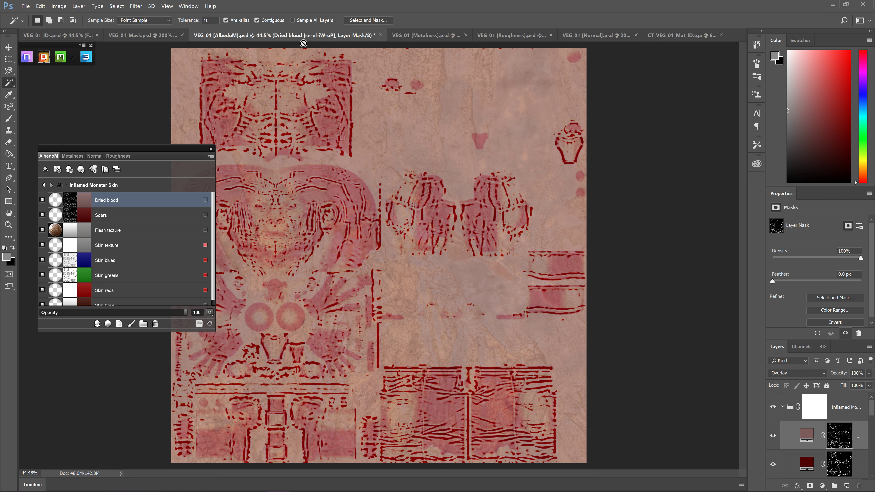
left_click(405, 220)
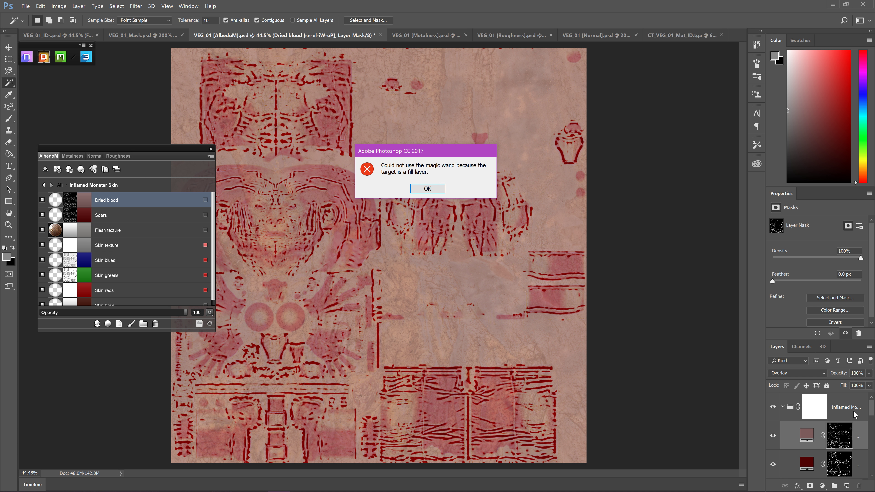
left_click(435, 189)
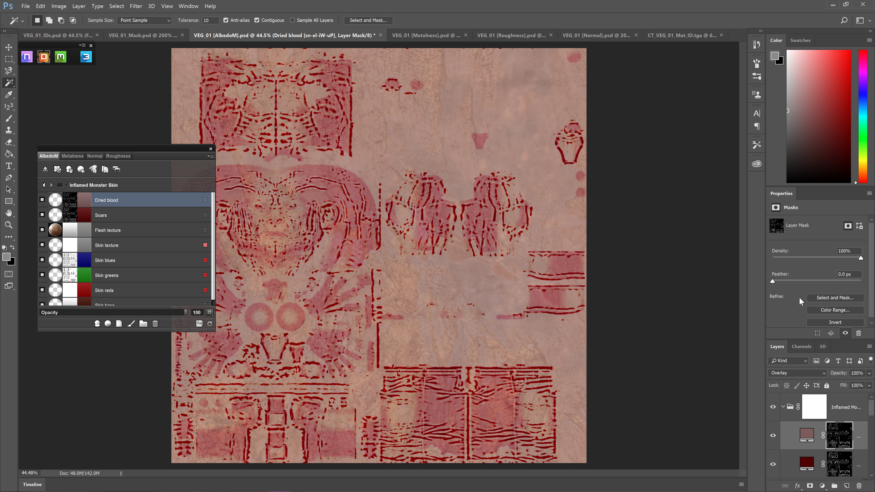
- Make the Texture base layer active in the AlbedoM map and paste the copied yellow area above it
scroll(849, 424, "down", 5)
scroll(849, 425, "down", 3)
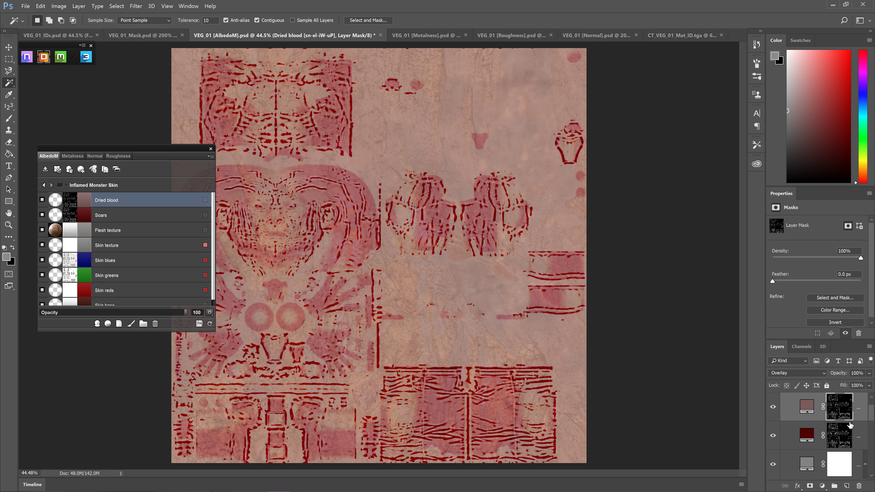
scroll(840, 452, "down", 3)
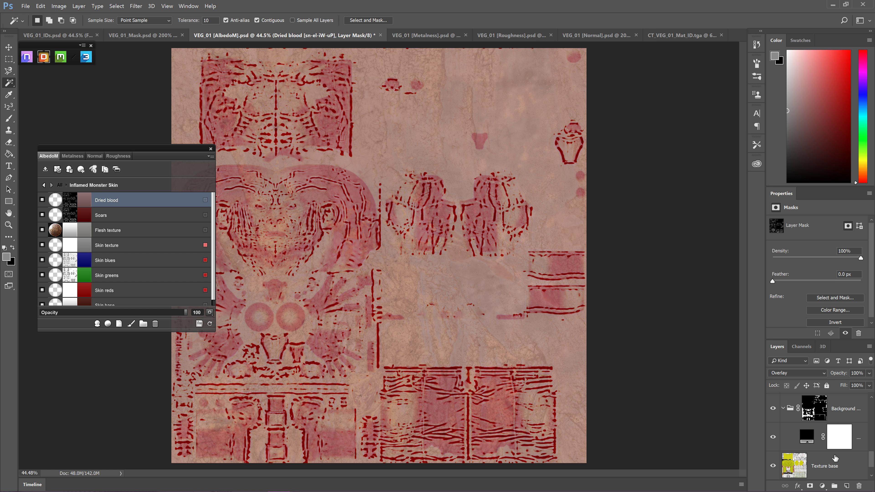
left_click(832, 466)
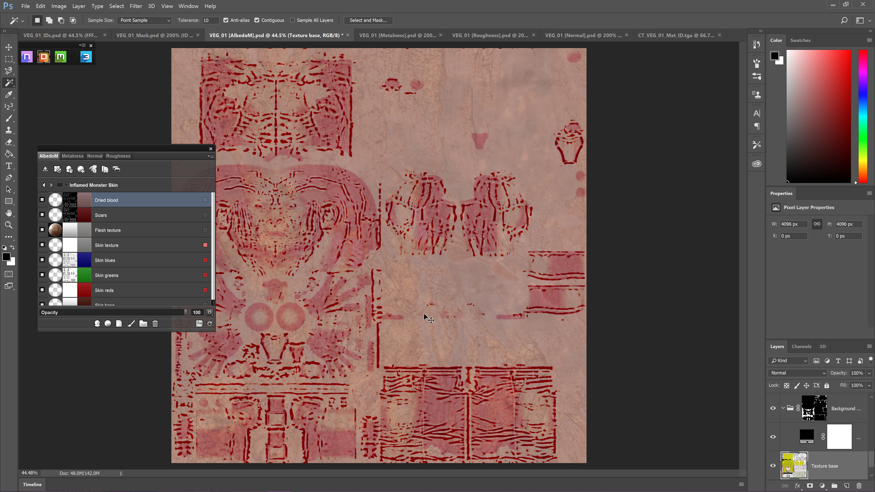
key("ctrl+j")
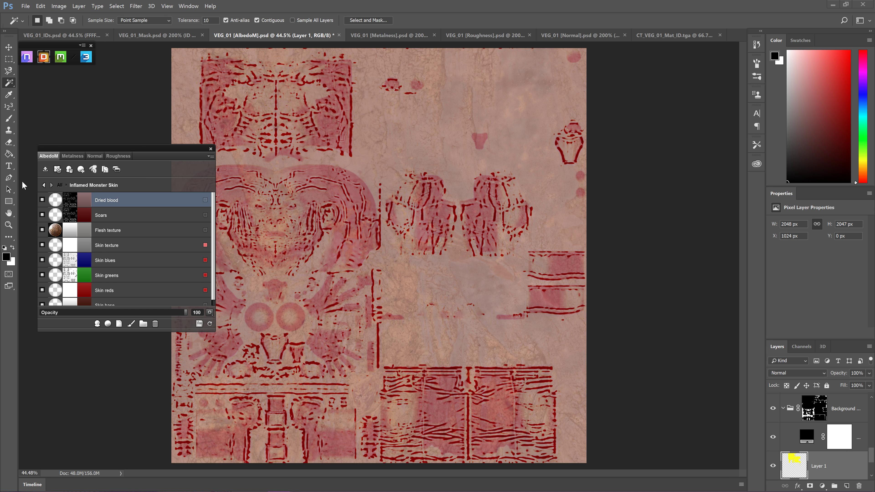
- Return the DDO layer list to its All level with the pasted yellow layer active and nothing selected
left_click(44, 186)
scroll(805, 420, "down", 5)
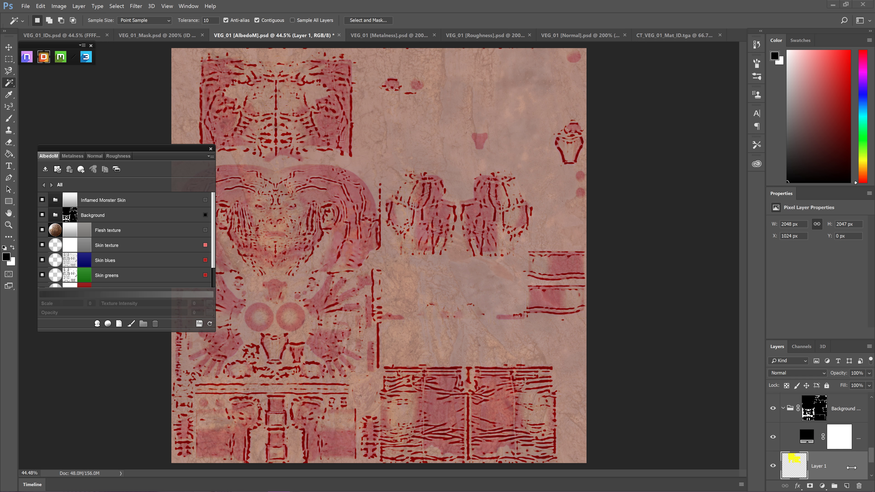
left_click(833, 448)
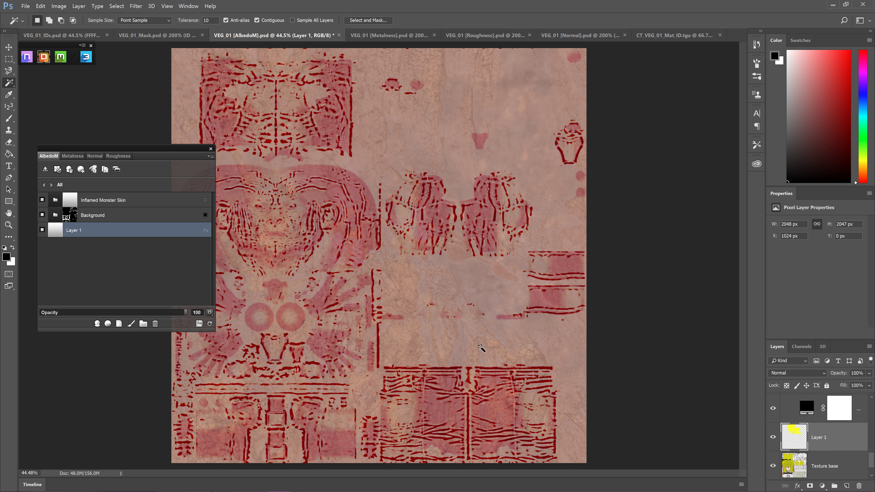
left_click(484, 368)
key("ctrl+d")
- Resize CT_VEG_01_Mat_ID.tga to 4096 x 4096 pixels and select its yellow area with the Magic Wand
left_click(692, 36)
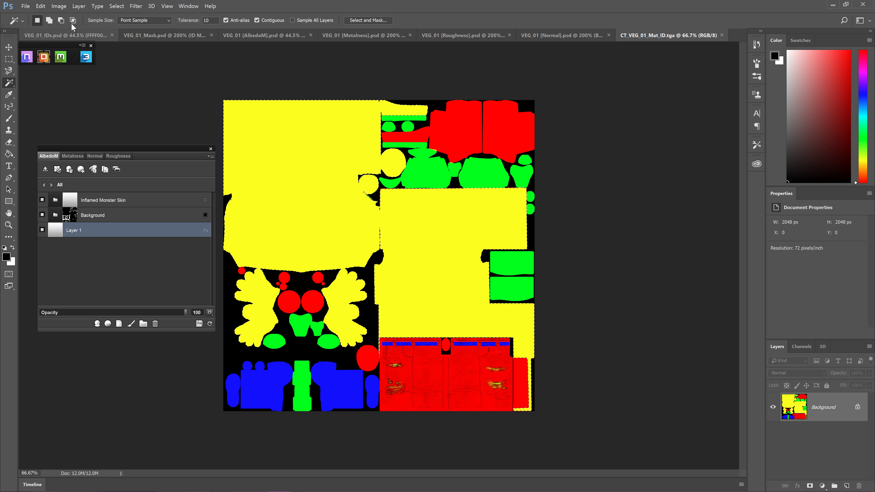
left_click(59, 6)
left_click(63, 73)
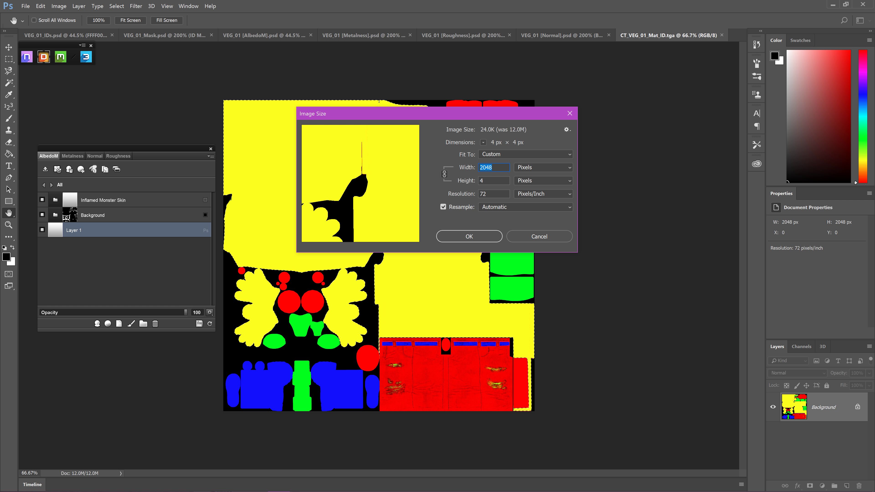
key("Escape")
key("w")
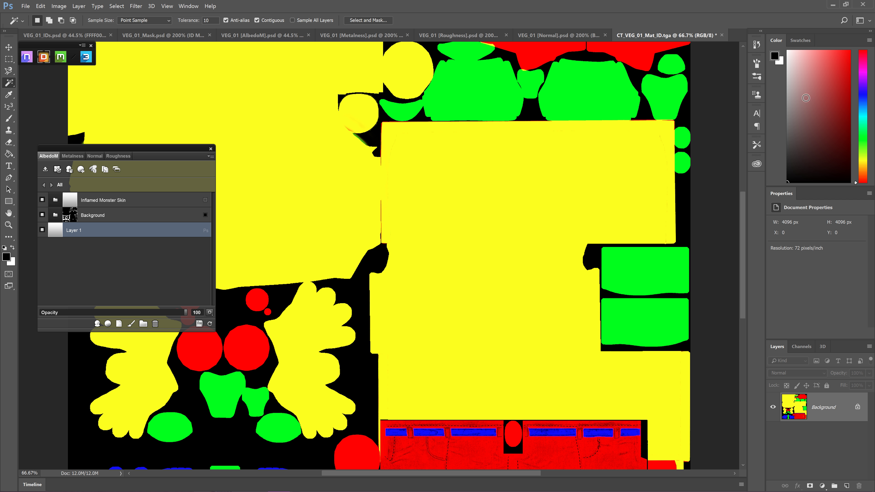
left_click(524, 256)
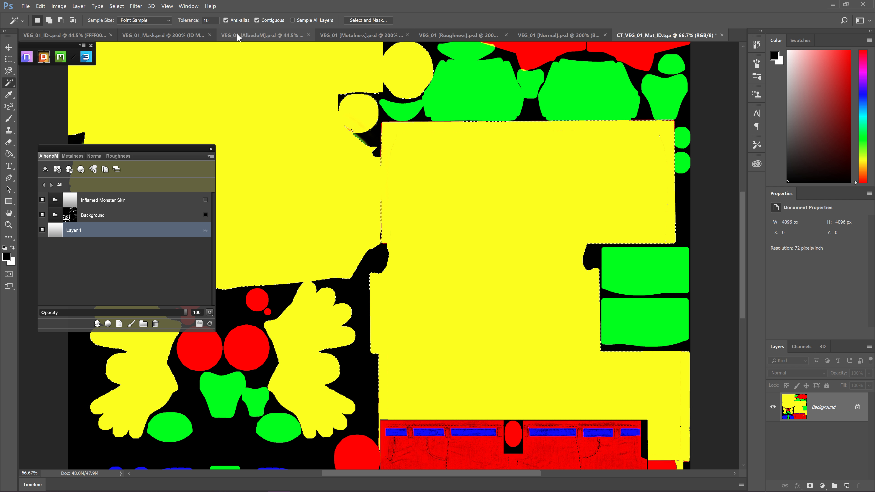
- Delete the old yellow Layer 1 from the AlbedoM map and paste the full-size yellow area above the Texture base layer
left_click(262, 35)
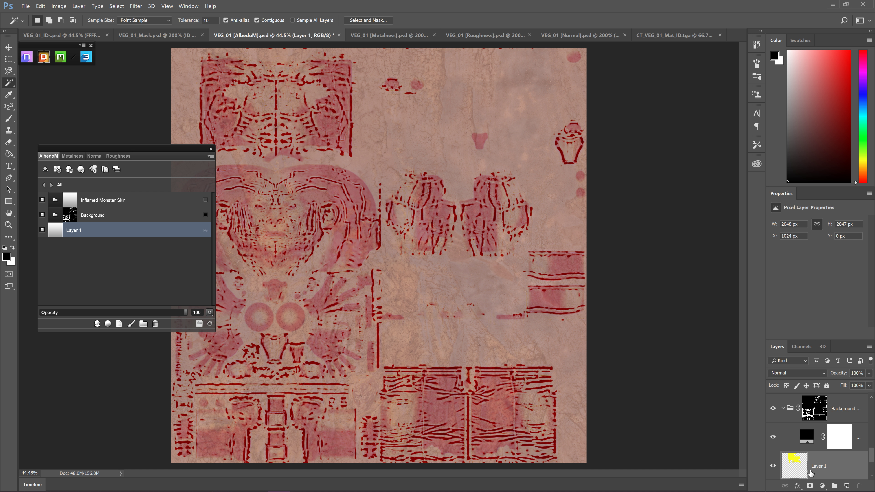
right_click(807, 473)
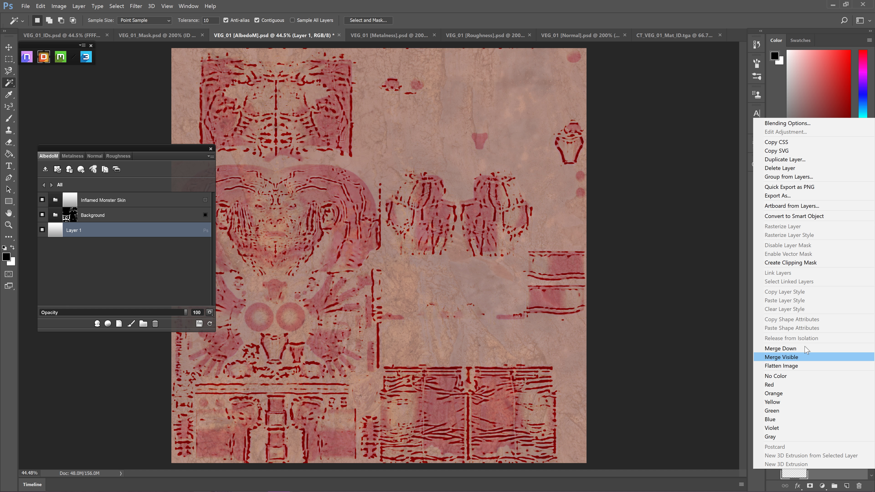
left_click(780, 168)
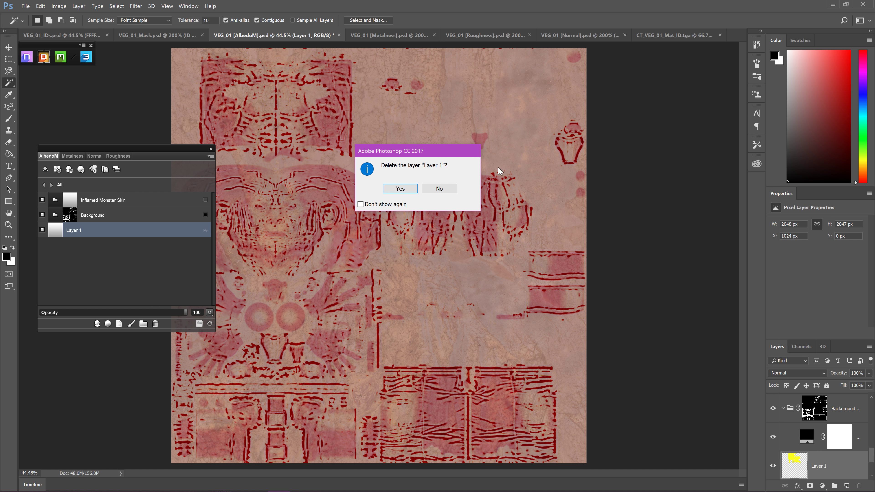
left_click(391, 189)
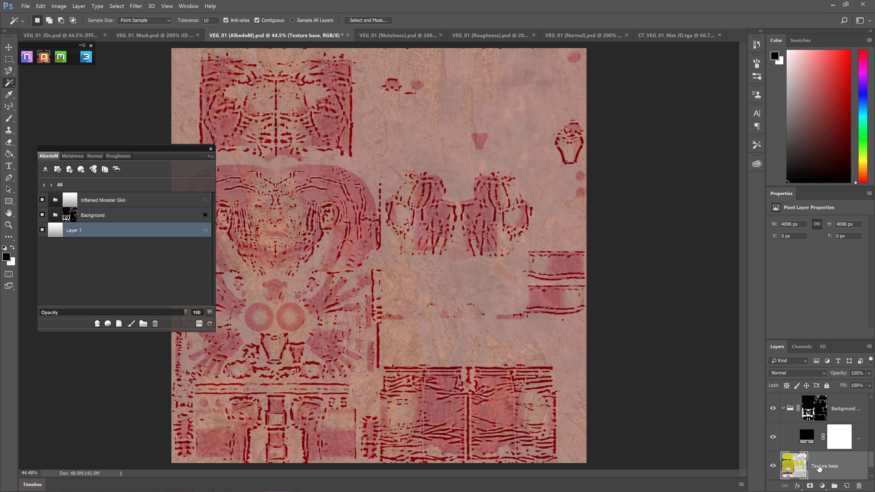
key("ctrl+z")
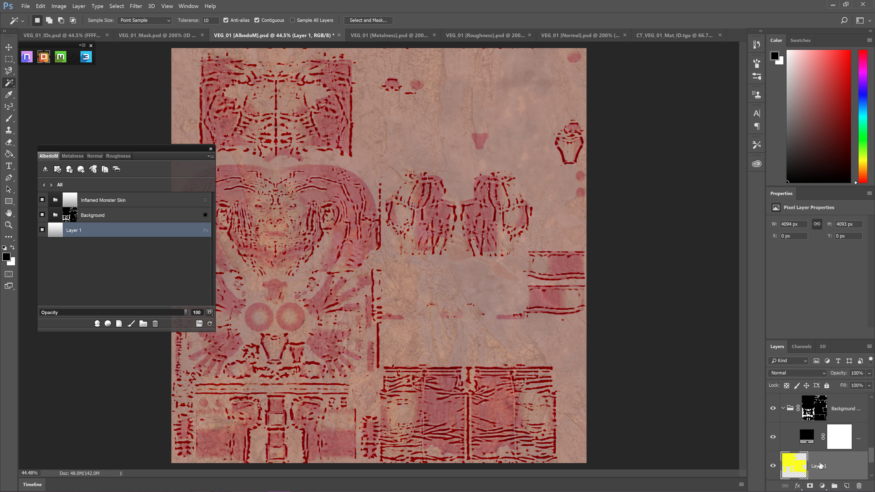
- Select everything outside the pasted yellow area with the Magic Wand and clear it from the Inflamed Monster Skin group's layer mask
left_click(547, 425)
scroll(844, 414, "up", 3)
left_click(844, 409)
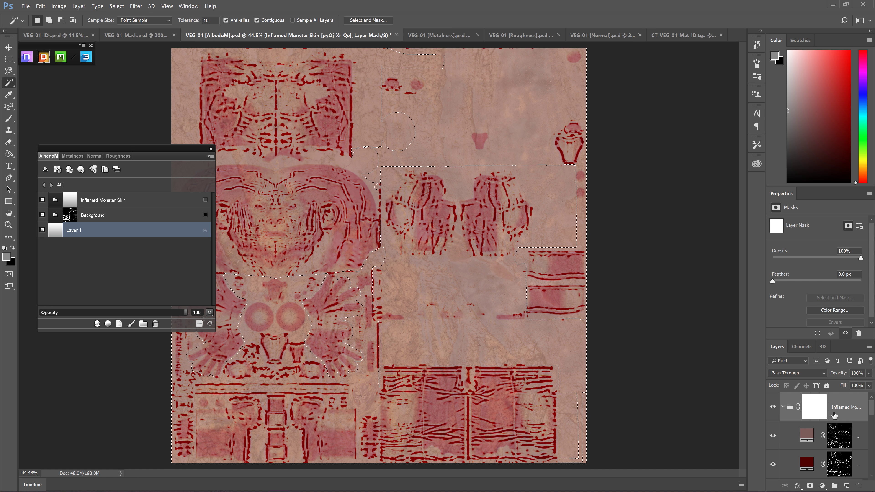
key("Delete")
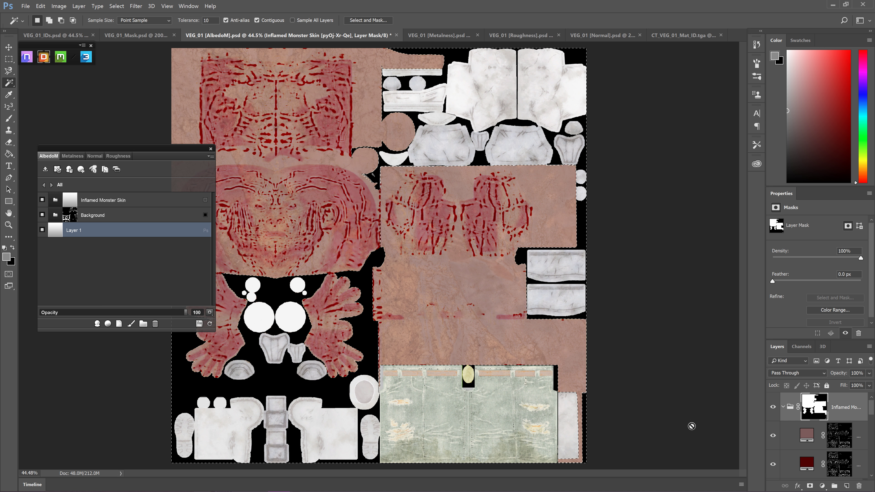
- Invert the selection and open the Inflamed Monster Skin group in the DDO layer list
right_click(558, 435)
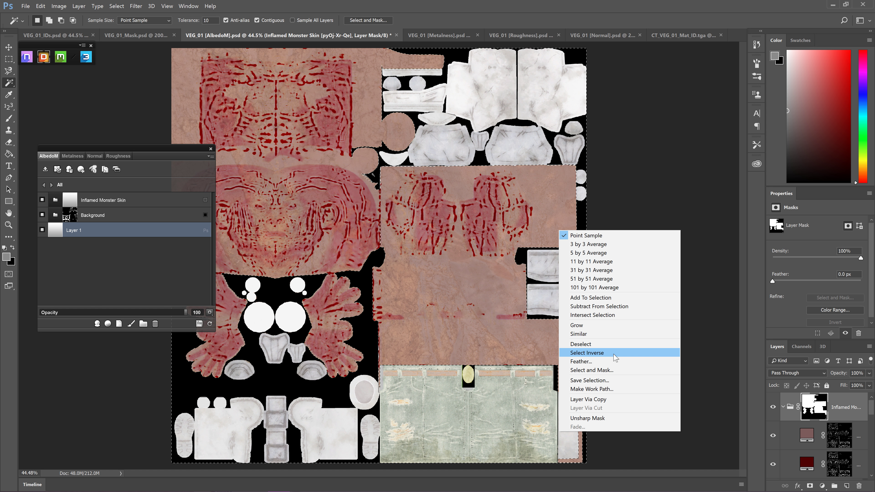
left_click(582, 353)
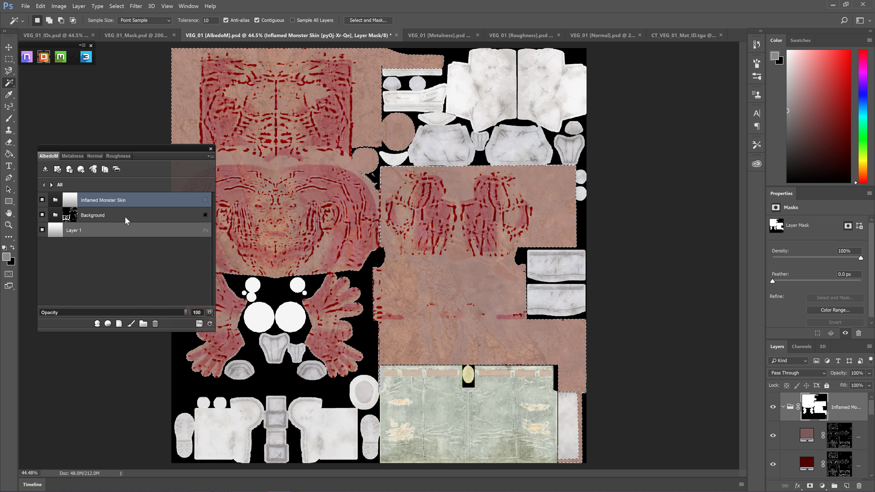
left_click(57, 199)
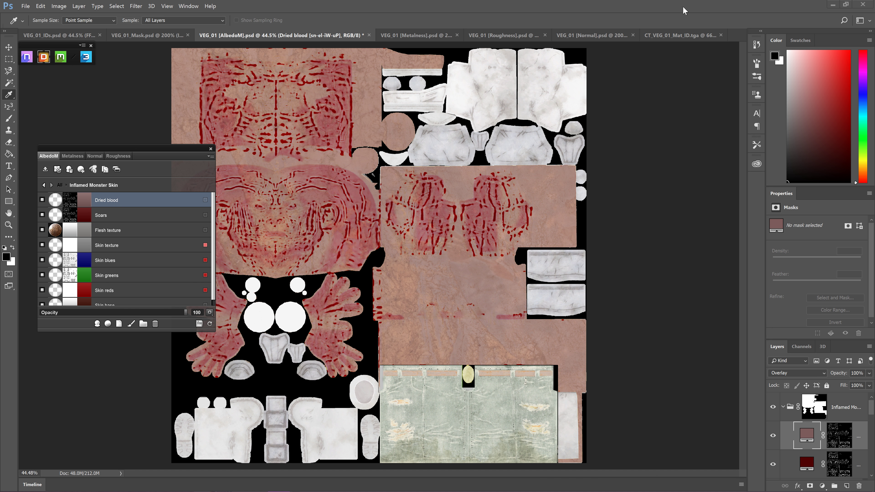
- Switch to the Normal map with its Inflamed Monster Skin group mask active and fit the whole map on screen
left_click(599, 36)
scroll(804, 418, "up", 5)
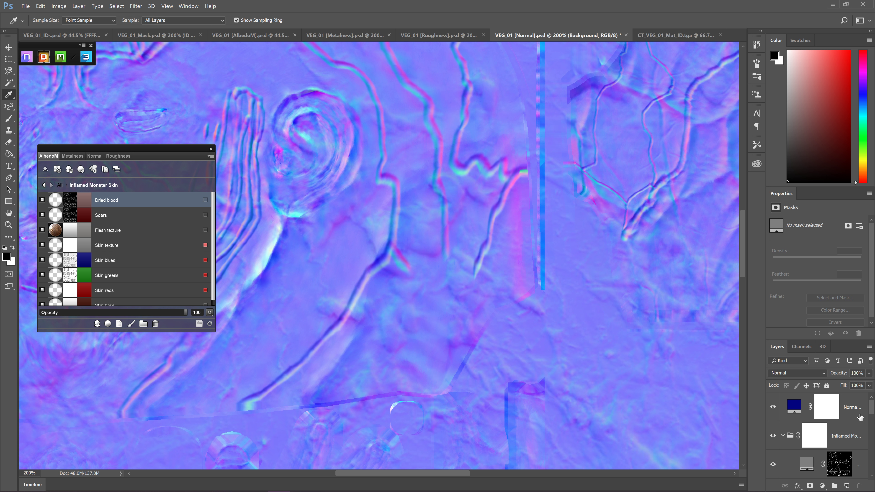
scroll(847, 455, "down", 5)
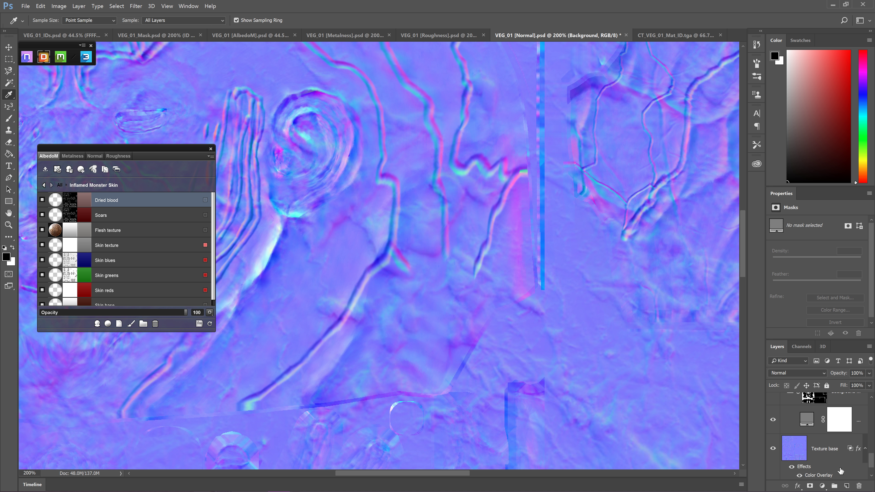
scroll(840, 471, "down", 1)
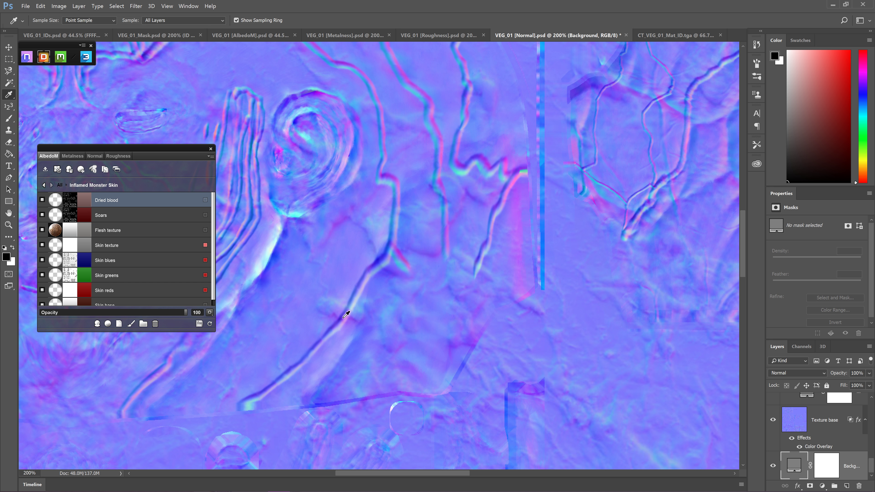
left_click(9, 226)
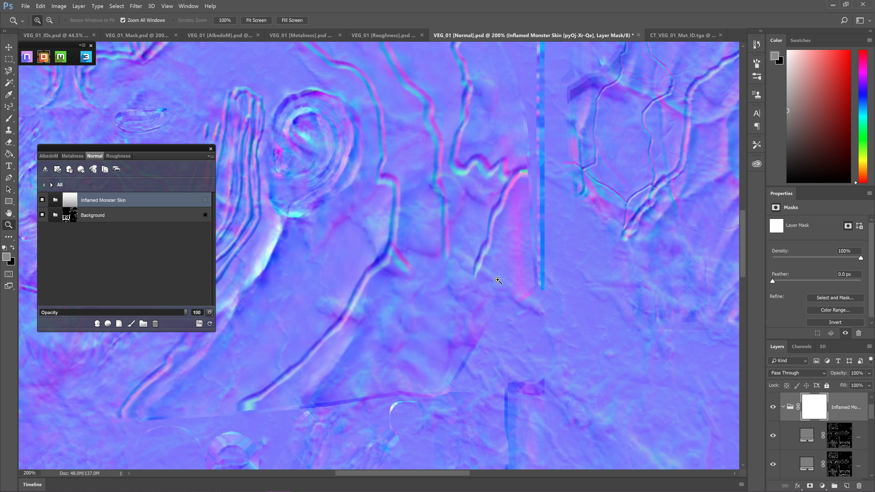
right_click(515, 325)
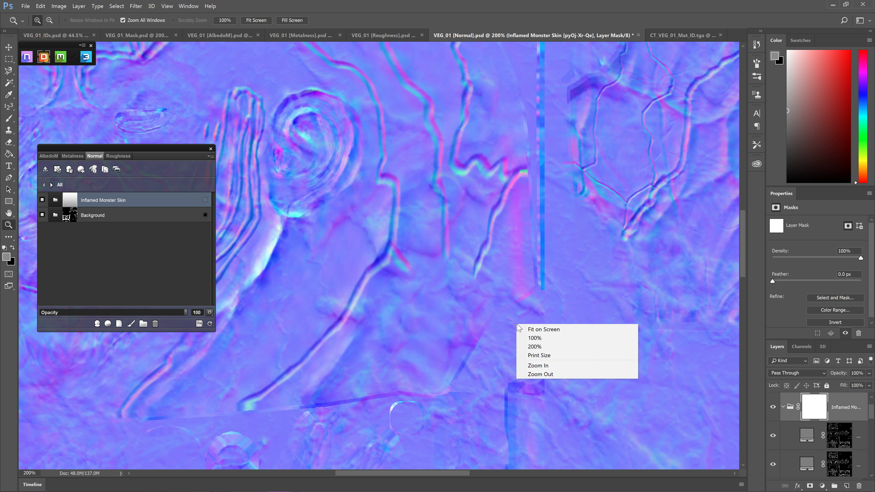
left_click(535, 330)
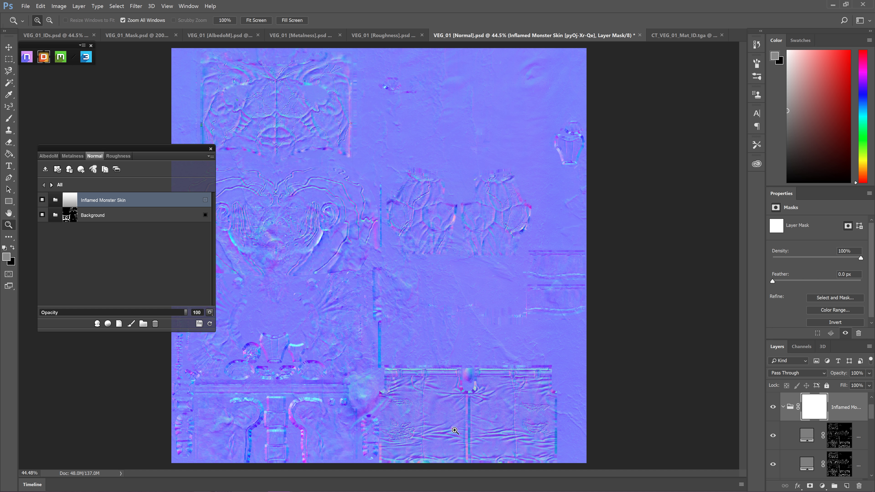
- Examine the trousers' fabric weave and tears in the Normal map up close, and return to the full map view
left_click(436, 434)
left_click(410, 258)
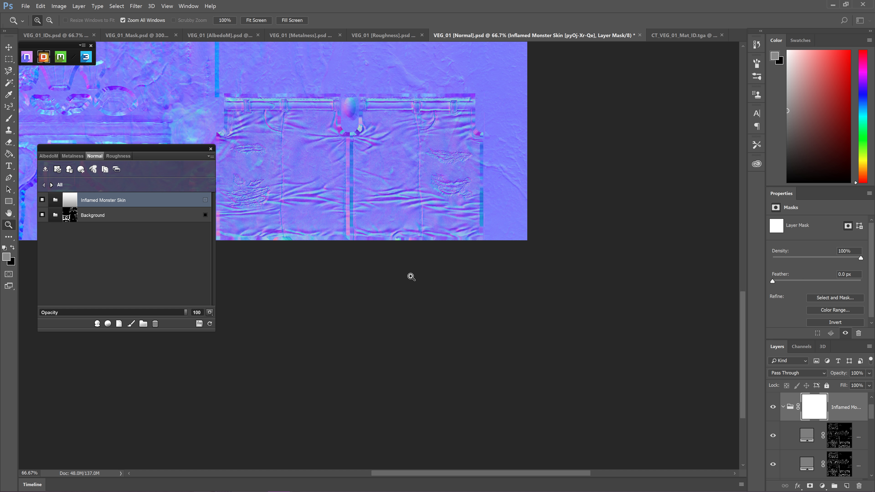
left_click(393, 256)
left_click(393, 255)
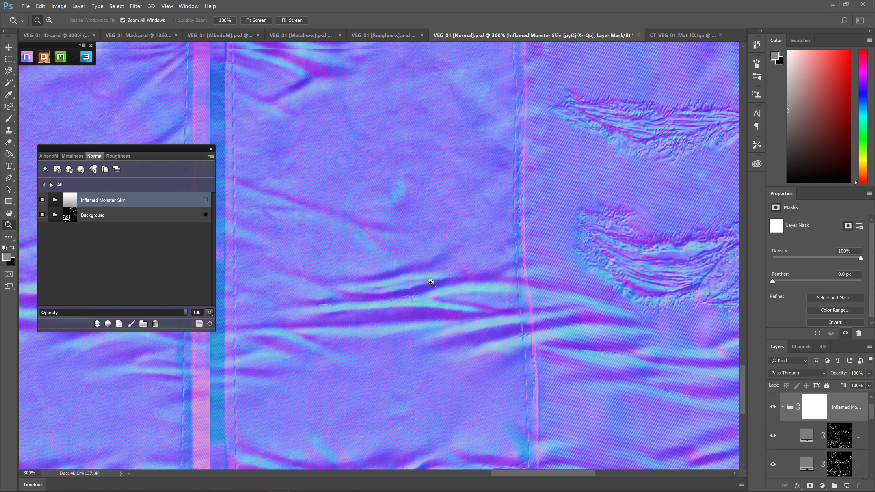
right_click(440, 283)
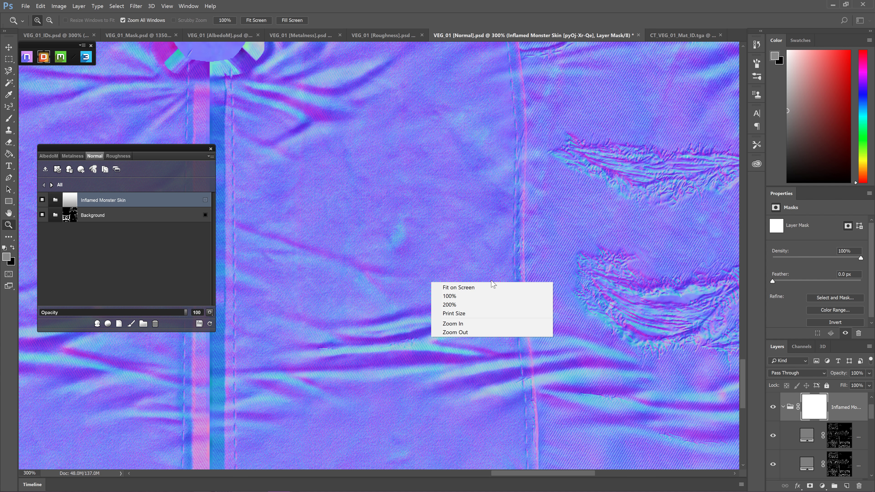
left_click(460, 288)
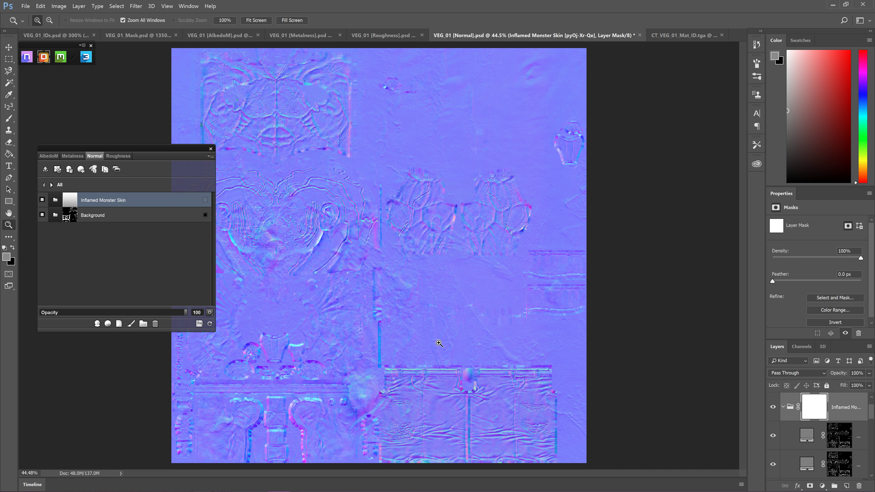